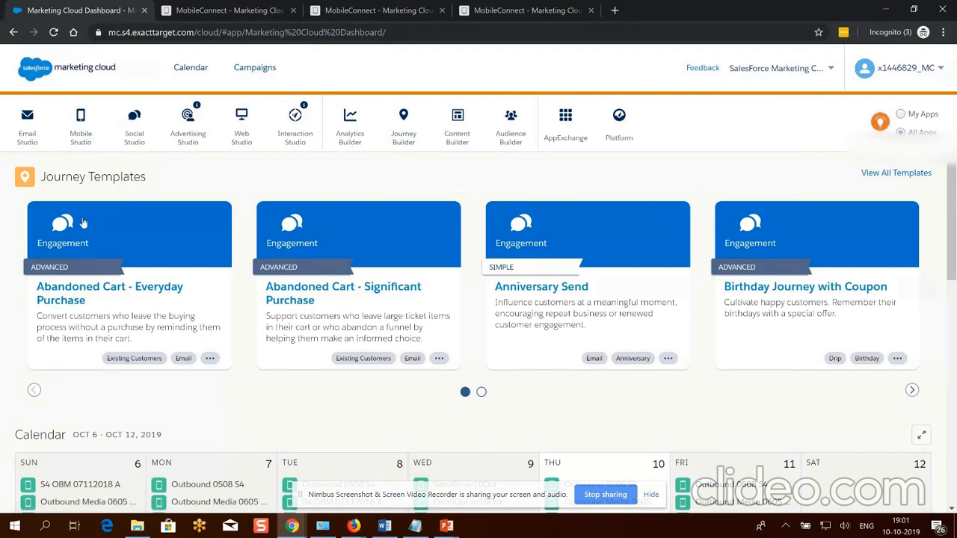
Bring up the Mobile Studio dropdown from the dashboard app bar to reveal MobileConnect.
mouse_move(16, 135)
mouse_move(79, 137)
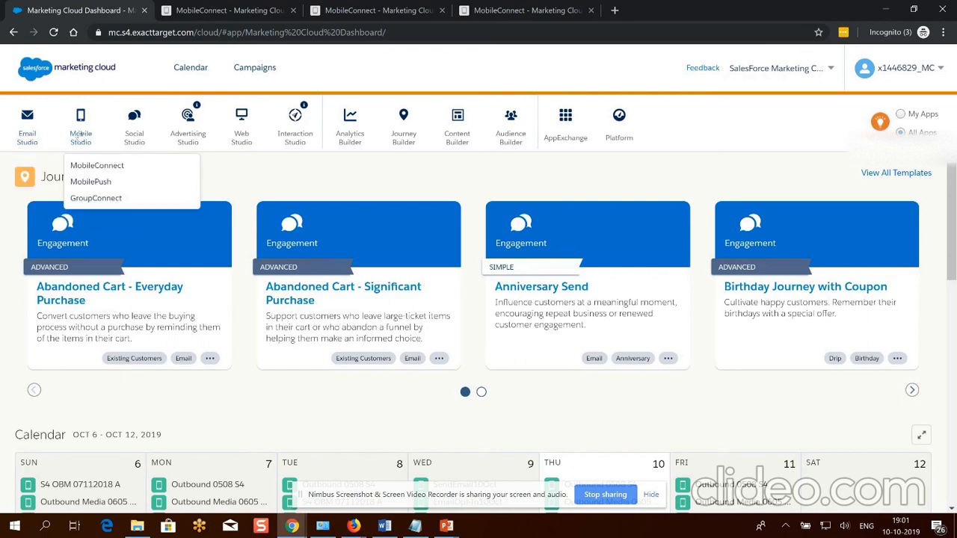
Launch MobileConnect's Overview and view the View By Status filter options without changing them.
left_click(99, 165)
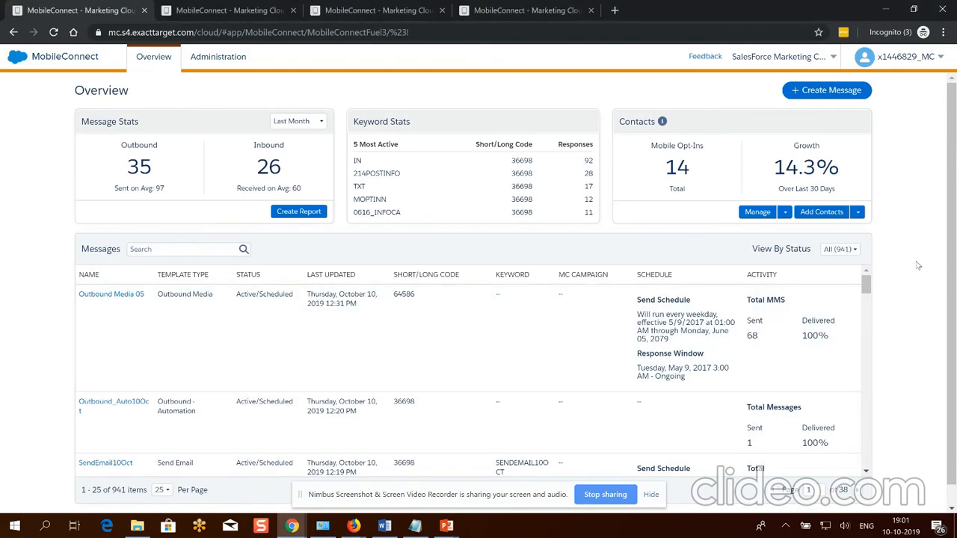
left_click(306, 494)
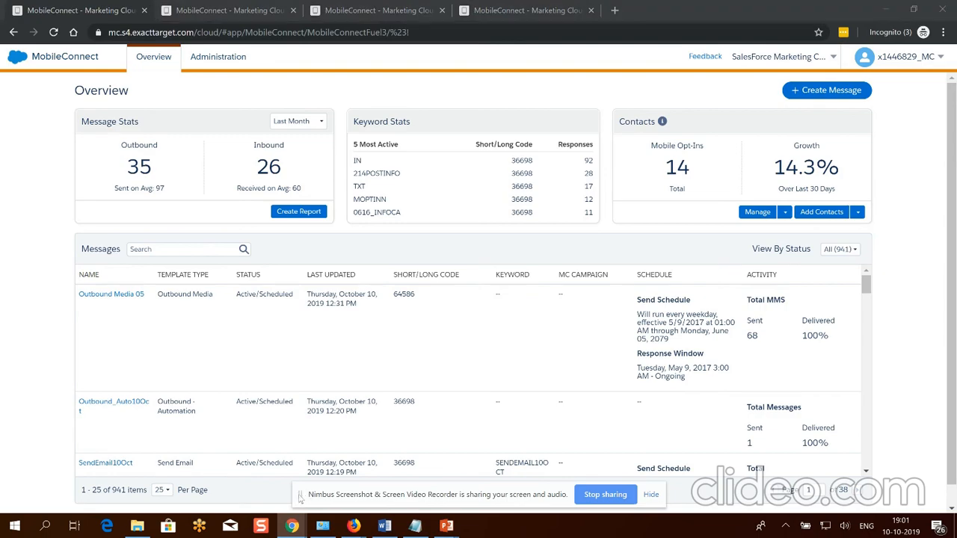
left_click(651, 495)
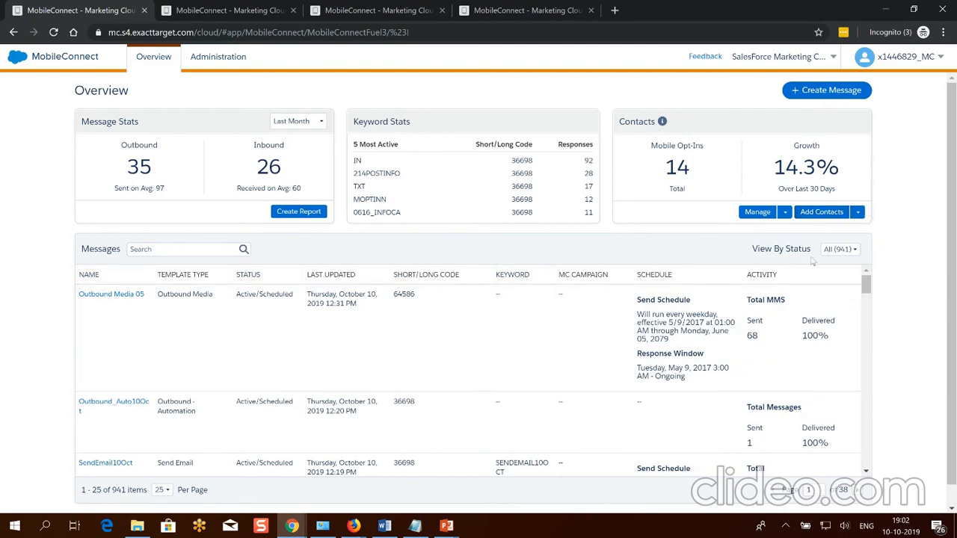
left_click(838, 249)
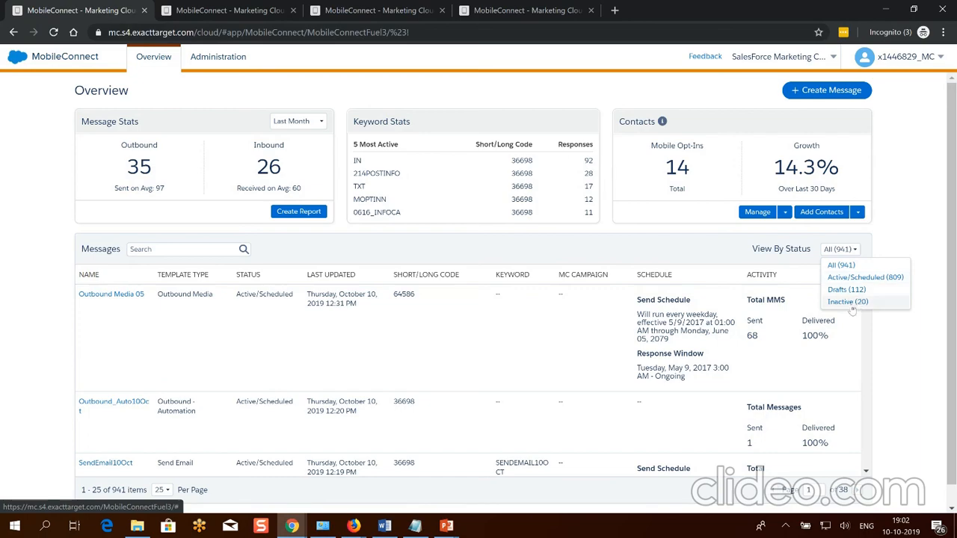
left_click(908, 187)
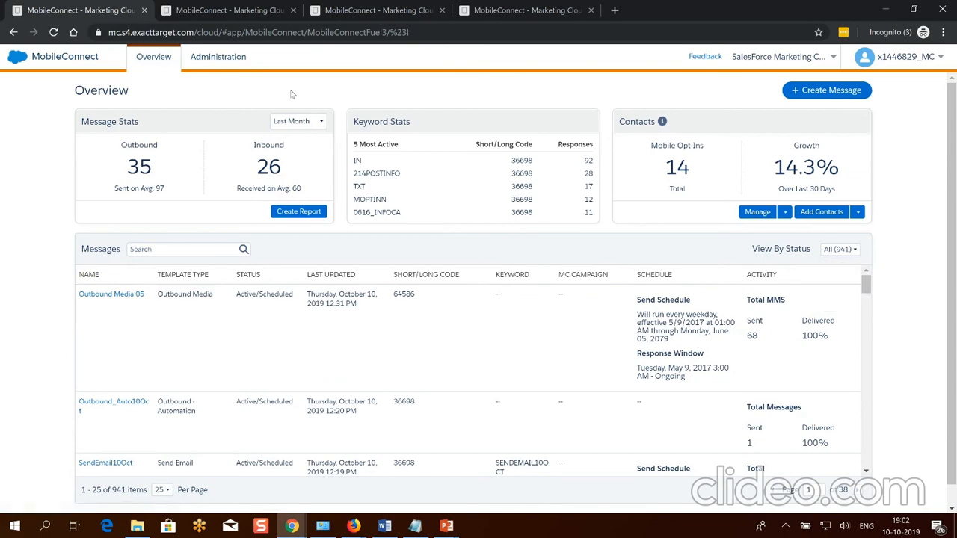
Go to MobileConnect Administration and bring up the Set Blackout Window dialog.
left_click(214, 60)
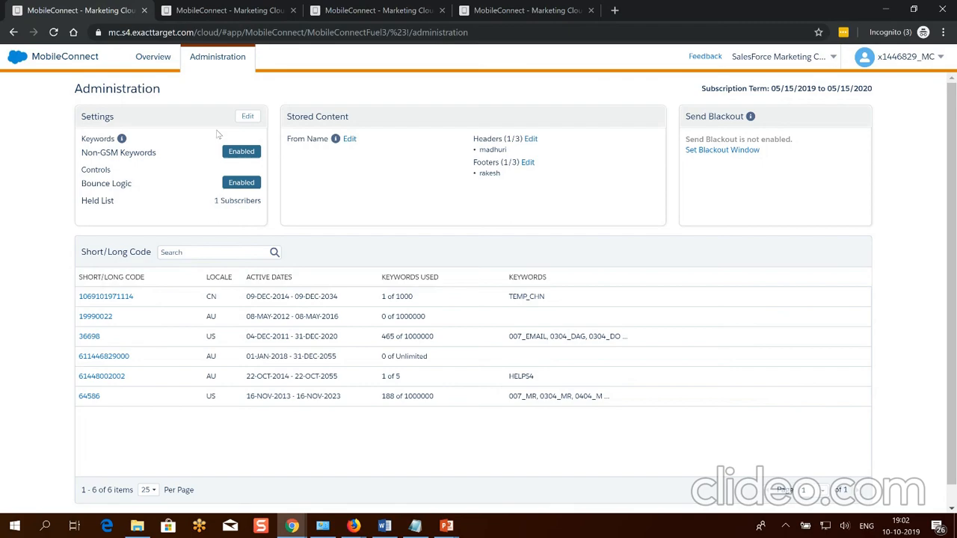
left_click(416, 527)
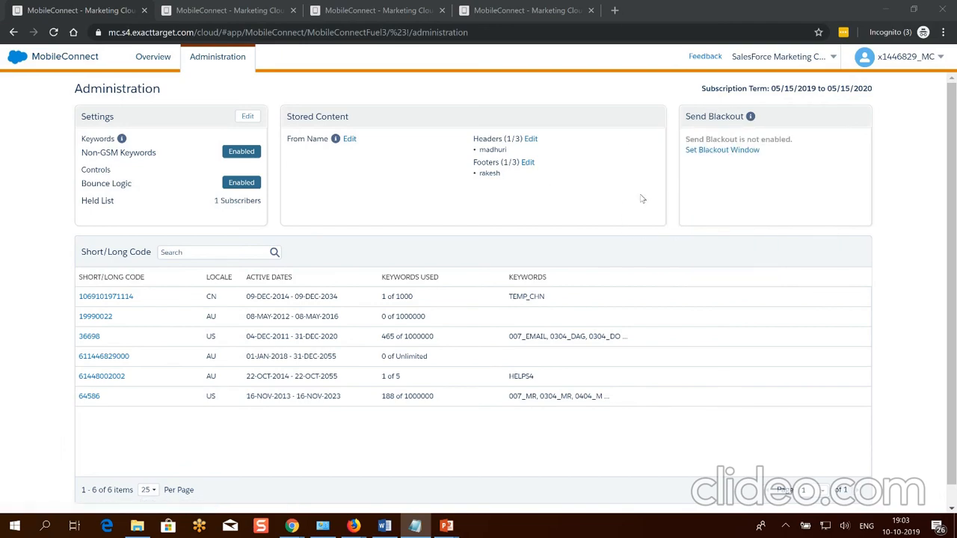
left_click(743, 207)
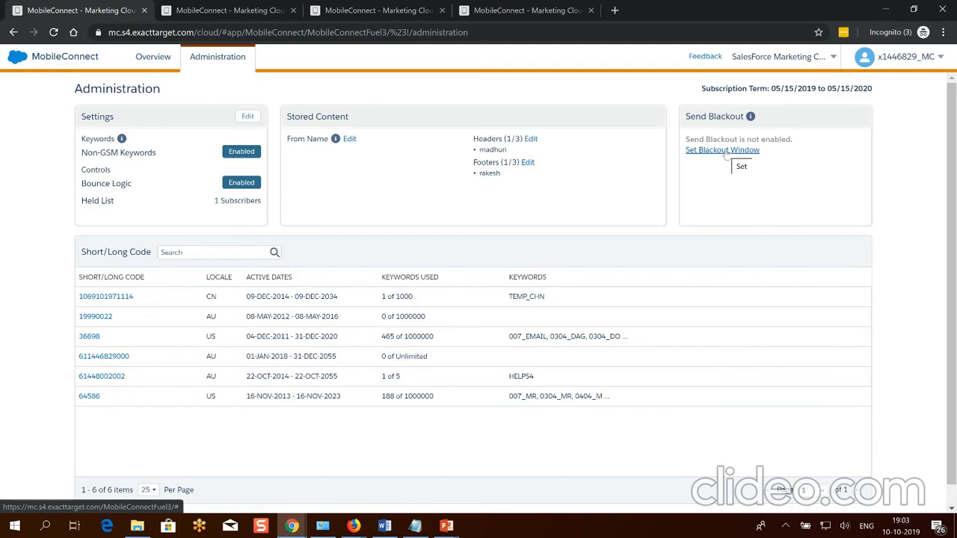
left_click(724, 151)
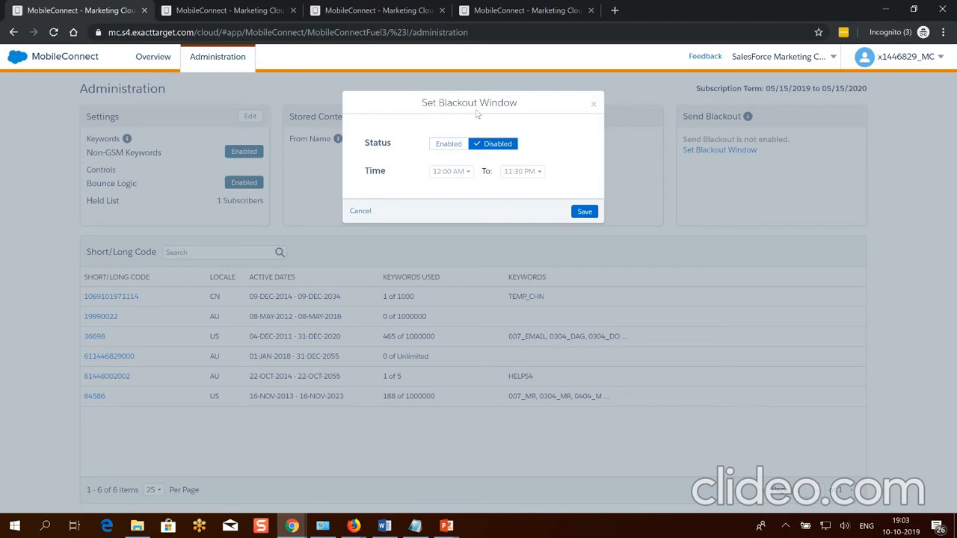
Set the send blackout status to Enabled, from 9:00 PM to 8:00 AM, and save.
left_click(442, 146)
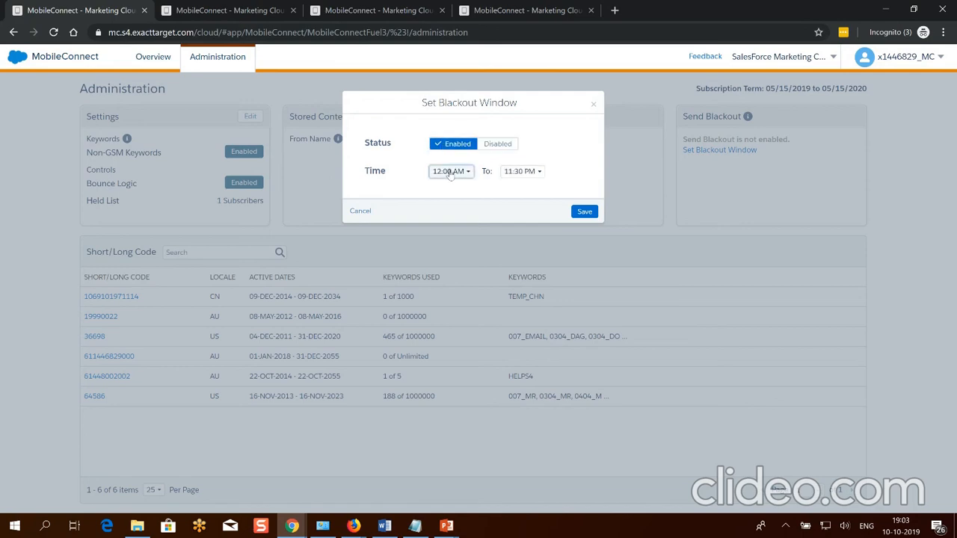
left_click(449, 172)
left_click(446, 198)
left_click(458, 172)
scroll(450, 258, "down", 3)
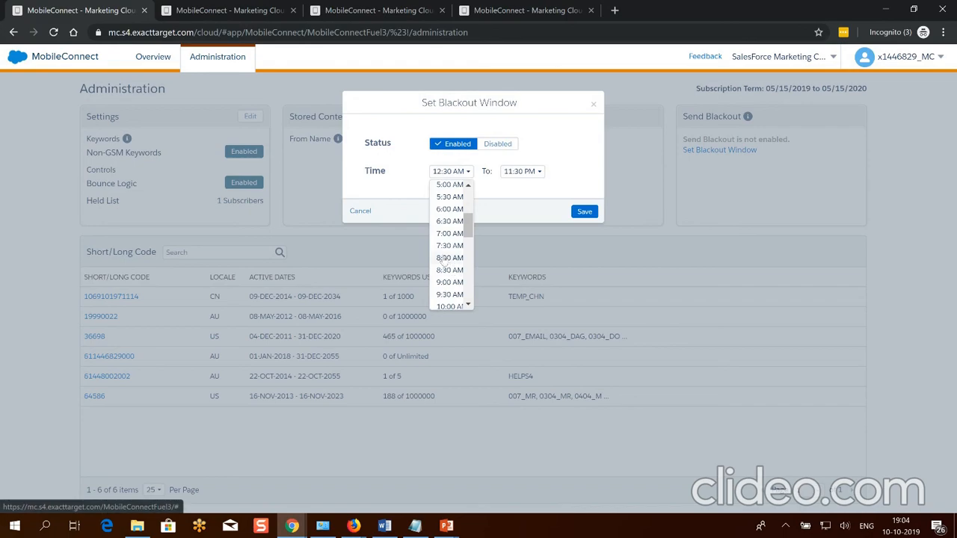
scroll(445, 262, "down", 5)
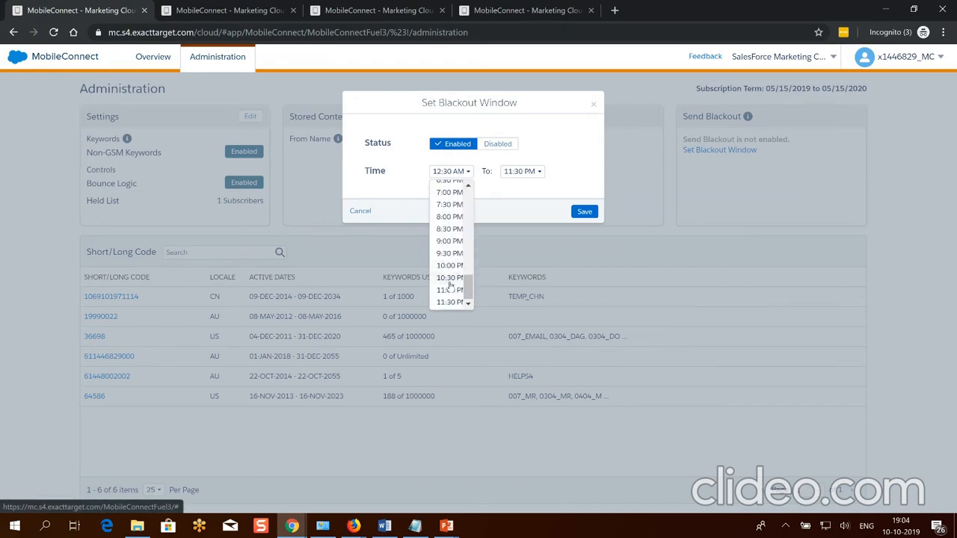
left_click(450, 240)
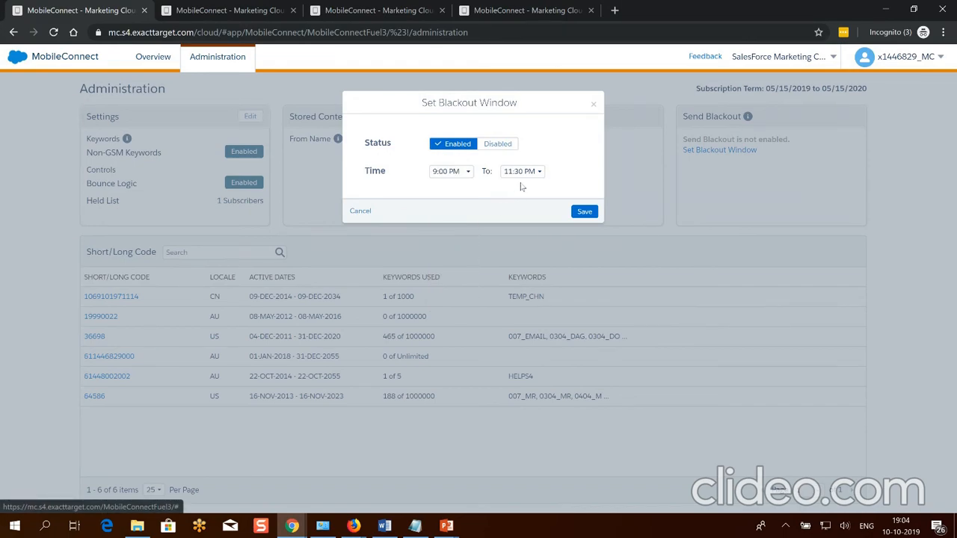
left_click(522, 172)
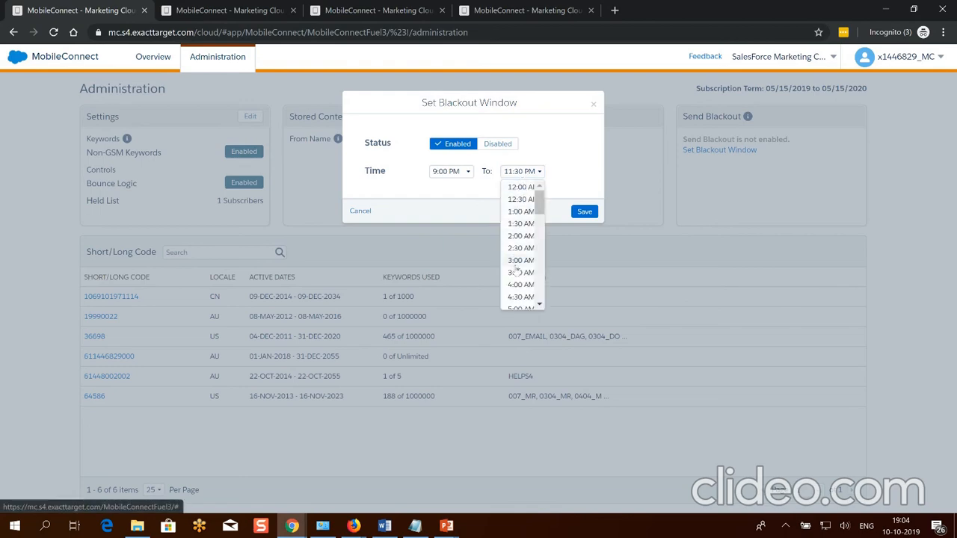
scroll(518, 285, "down", 1)
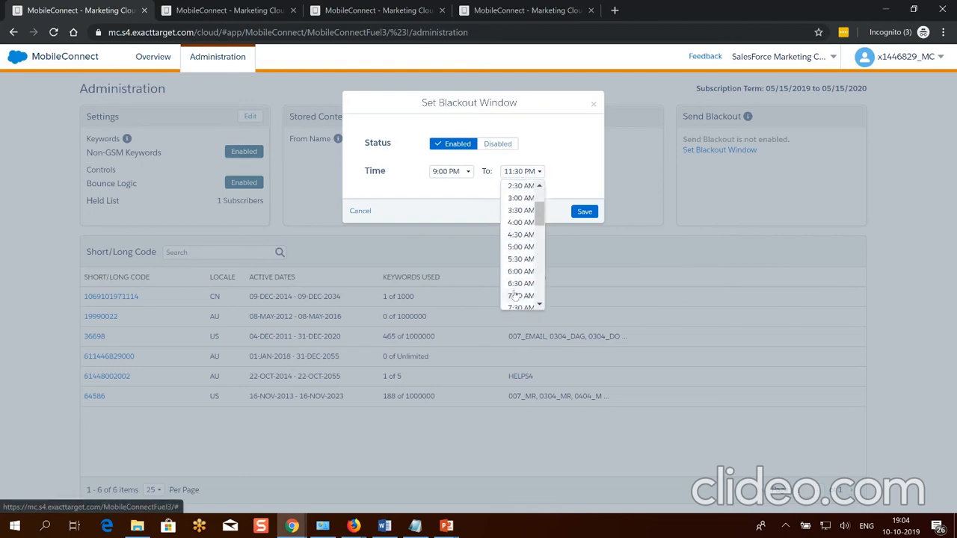
scroll(516, 281, "down", 1)
left_click(515, 259)
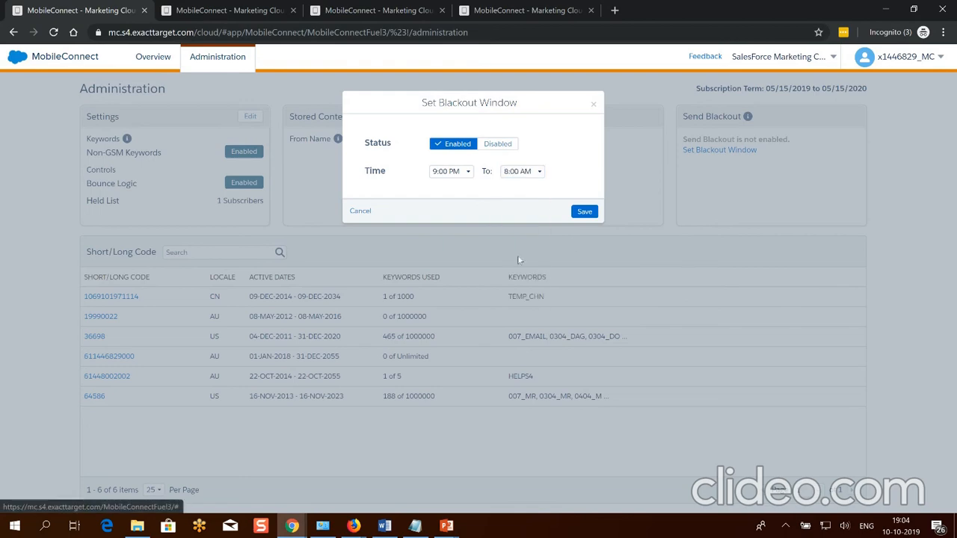
left_click(585, 213)
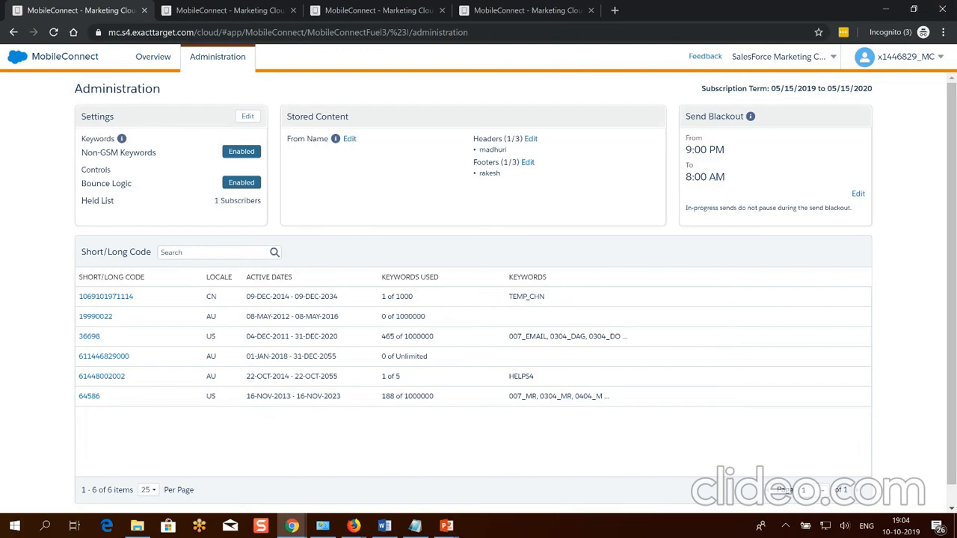
key("alt+Tab")
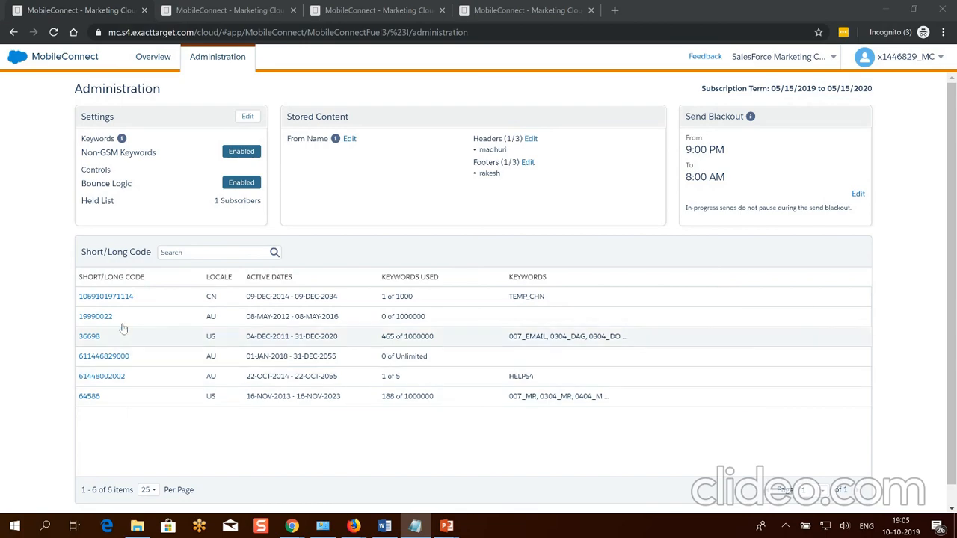
left_click(150, 434)
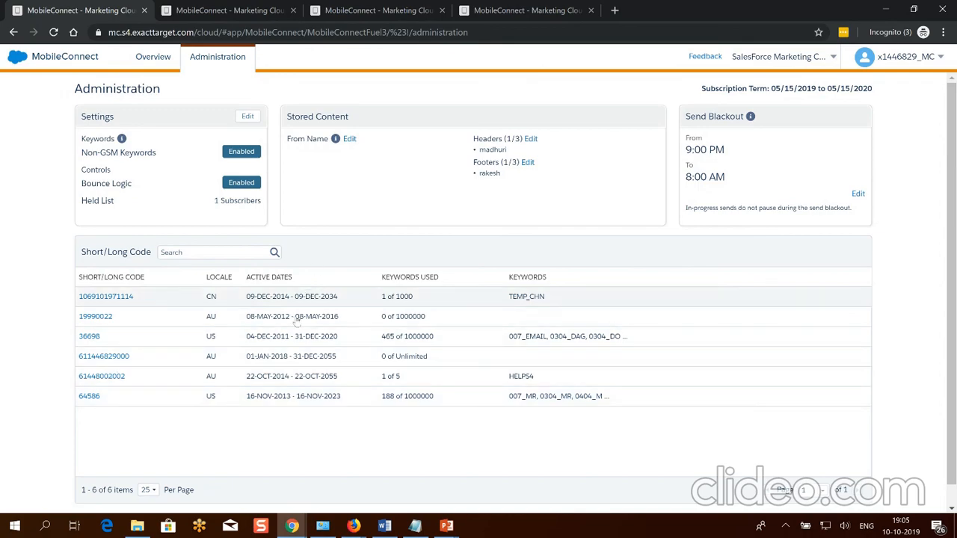
Create the keyword CREATENEW under short code 36698.
left_click(90, 337)
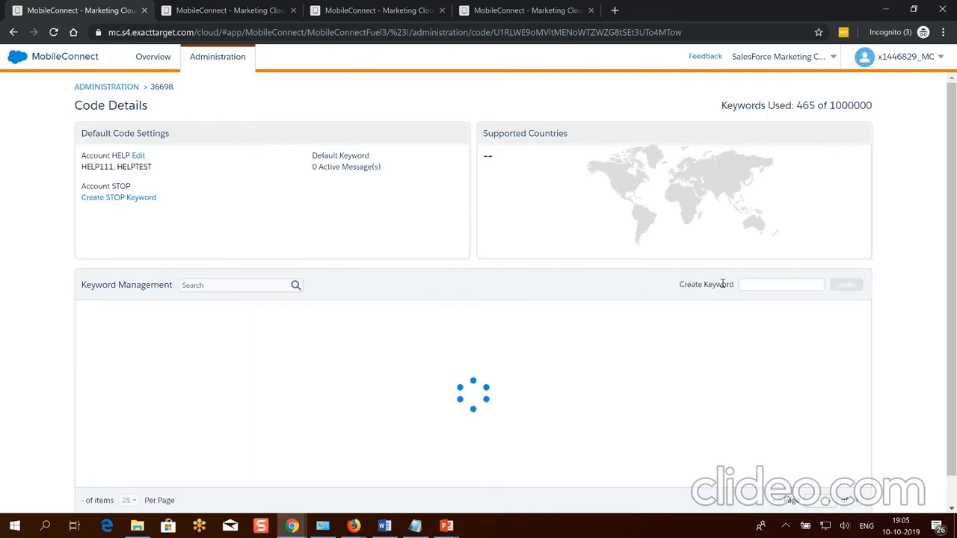
left_click(778, 289)
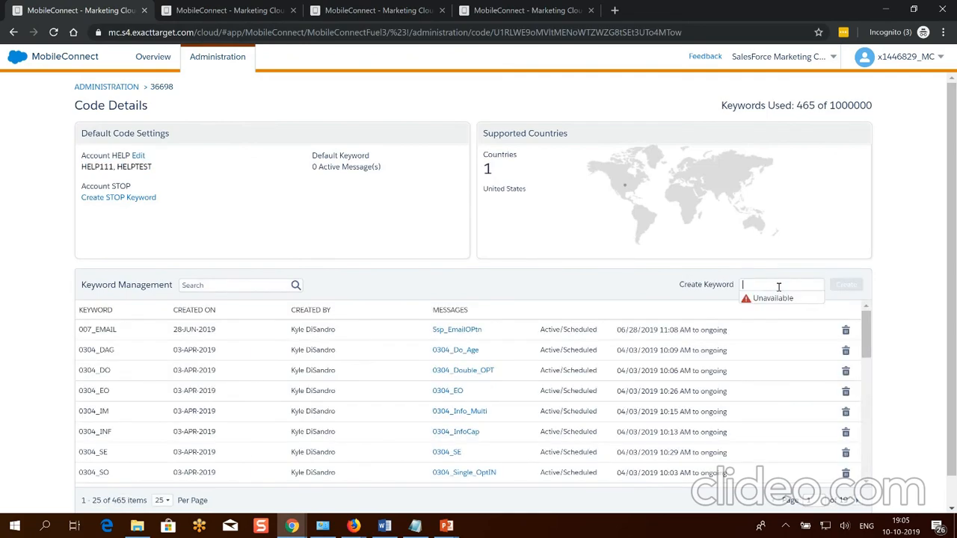
type("CREATENEW")
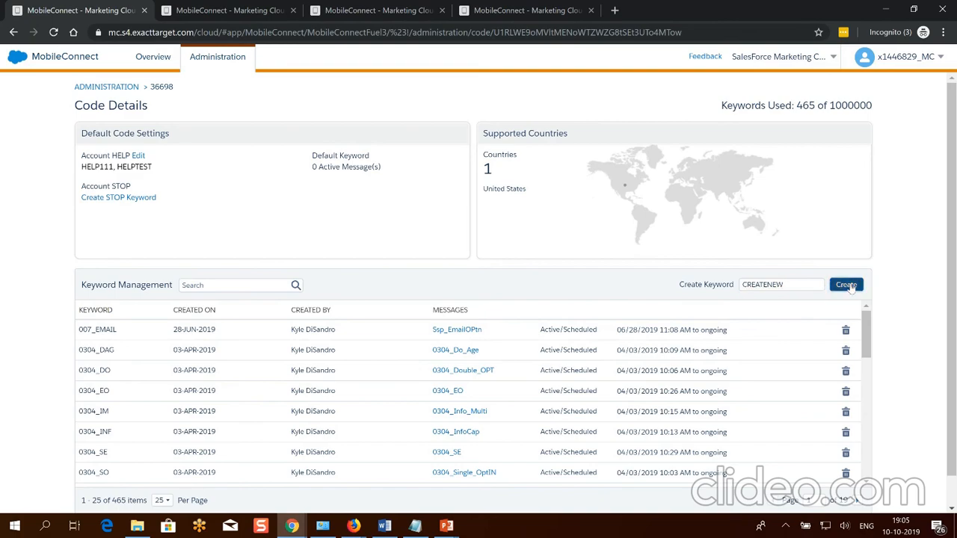
key("Return")
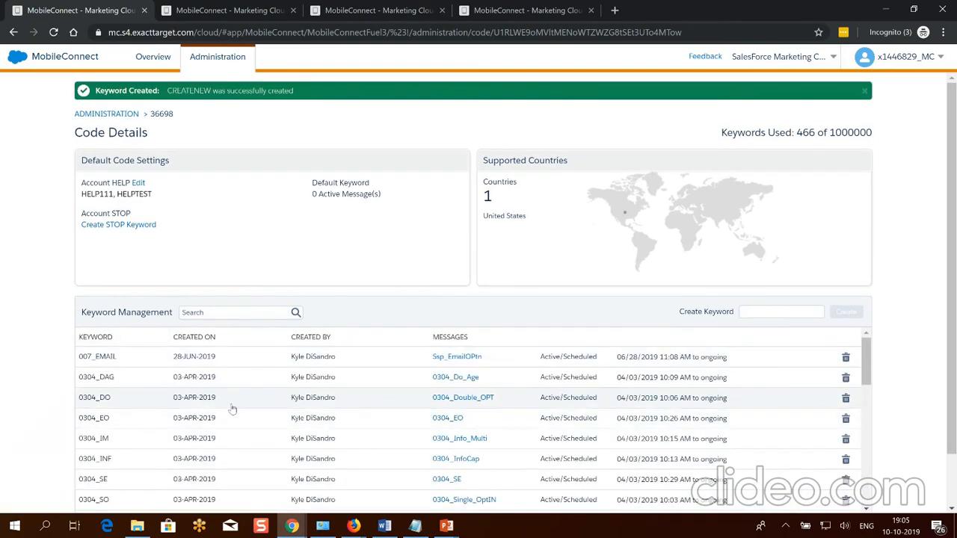
Search the keyword list for 'create' to show the new keyword.
scroll(247, 415, "down", 5)
scroll(247, 415, "down", 3)
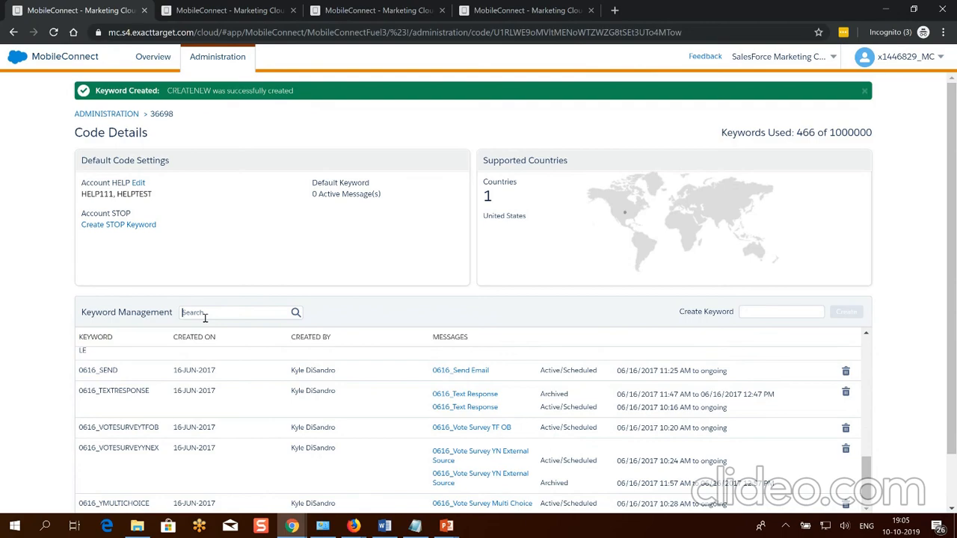
type("create")
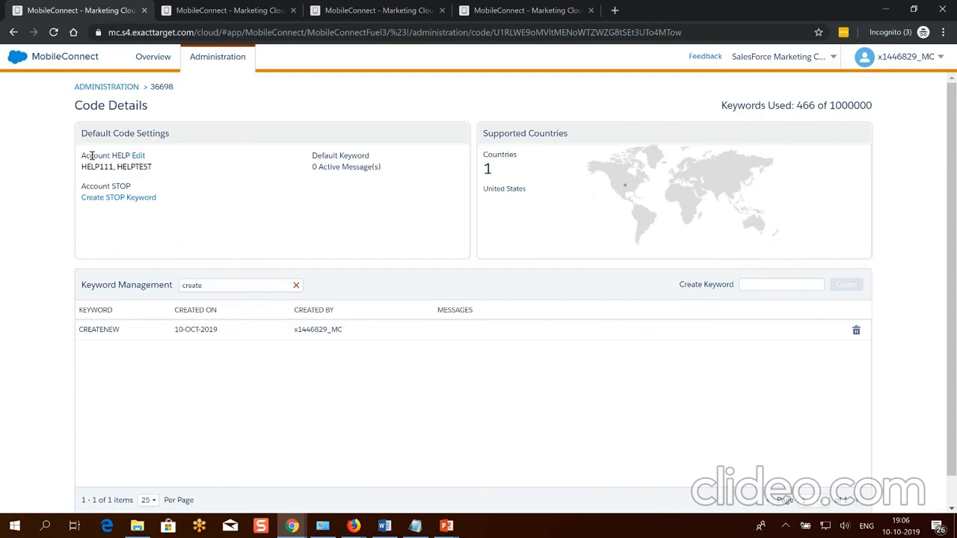
left_click(141, 157)
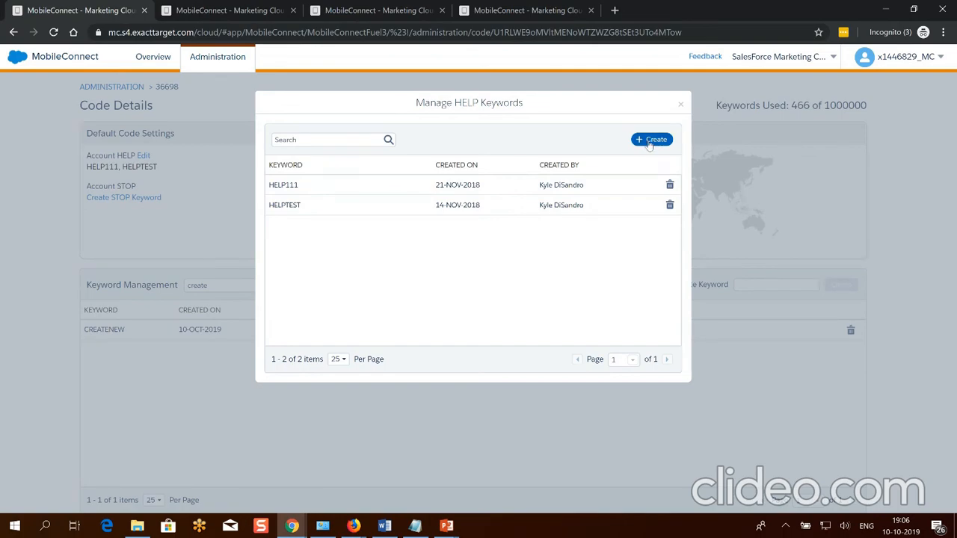
left_click(681, 105)
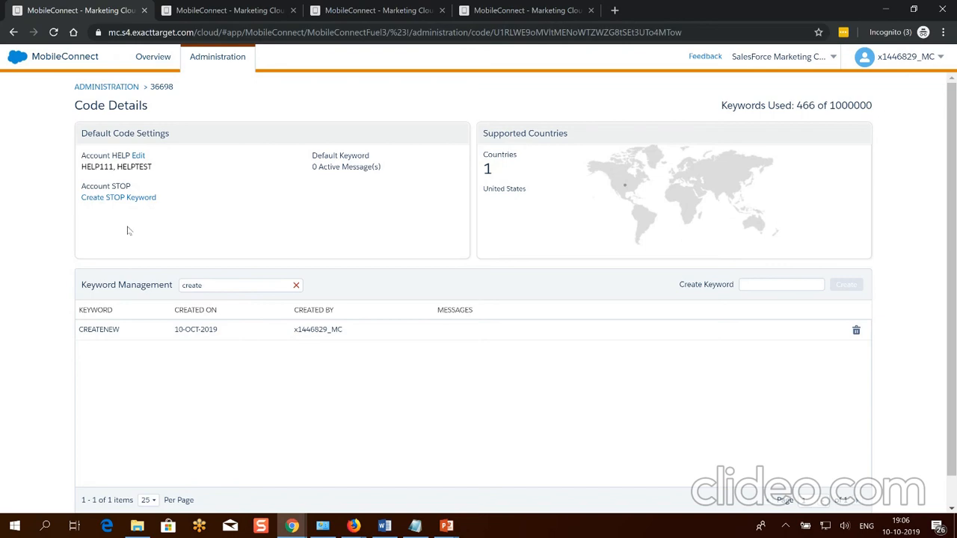
left_click(115, 87)
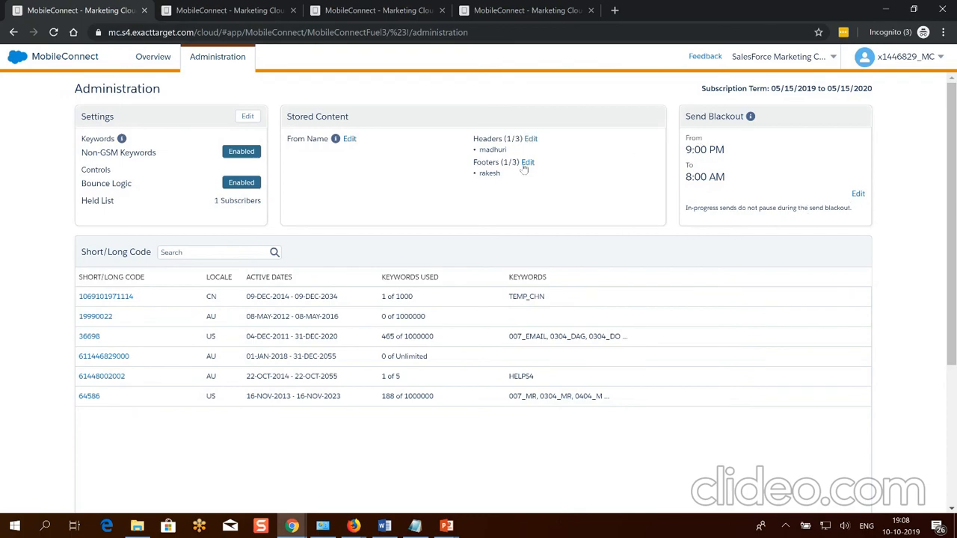
Replace the old stored header text with 'Hi how are you' and save it.
left_click(531, 139)
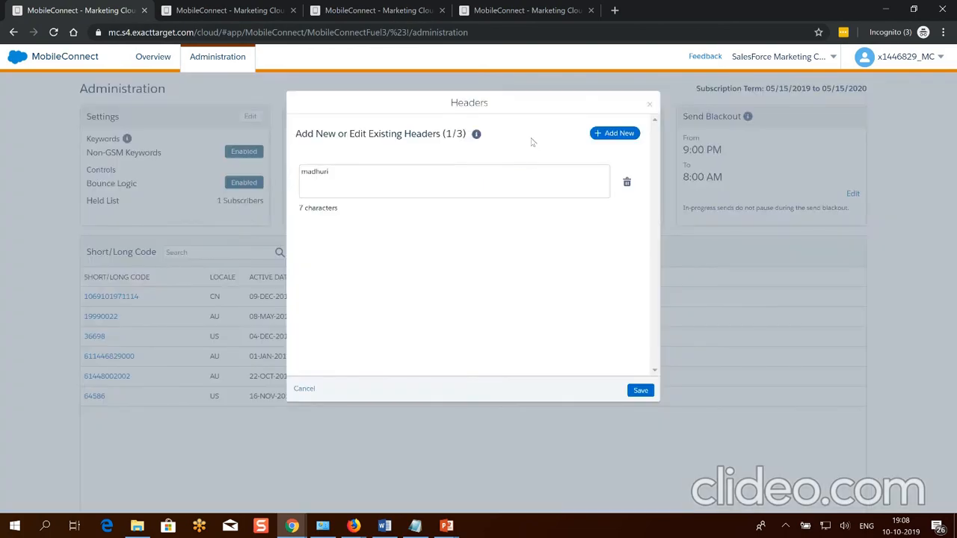
left_click(488, 178)
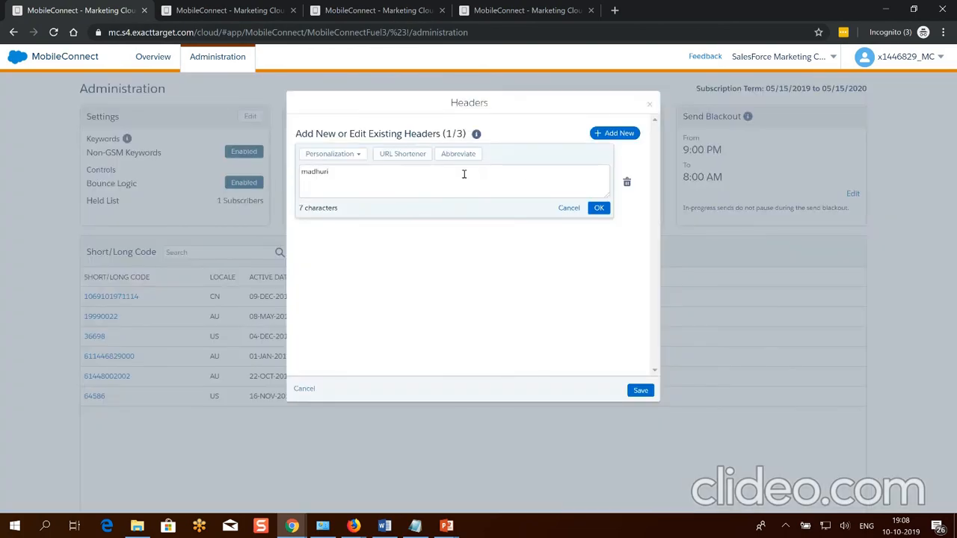
double_click(300, 171)
key("BackSpace")
type("Hi how are you")
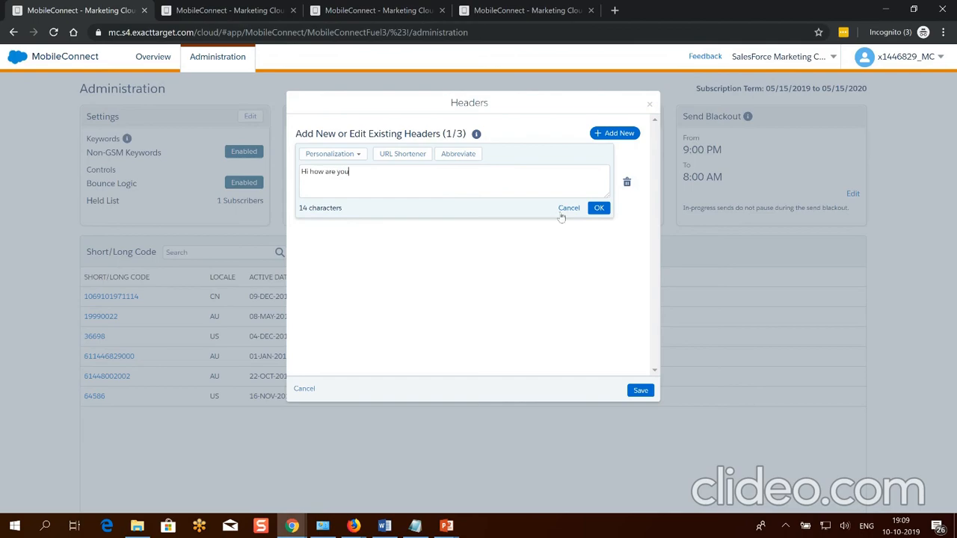
left_click(600, 208)
left_click(641, 392)
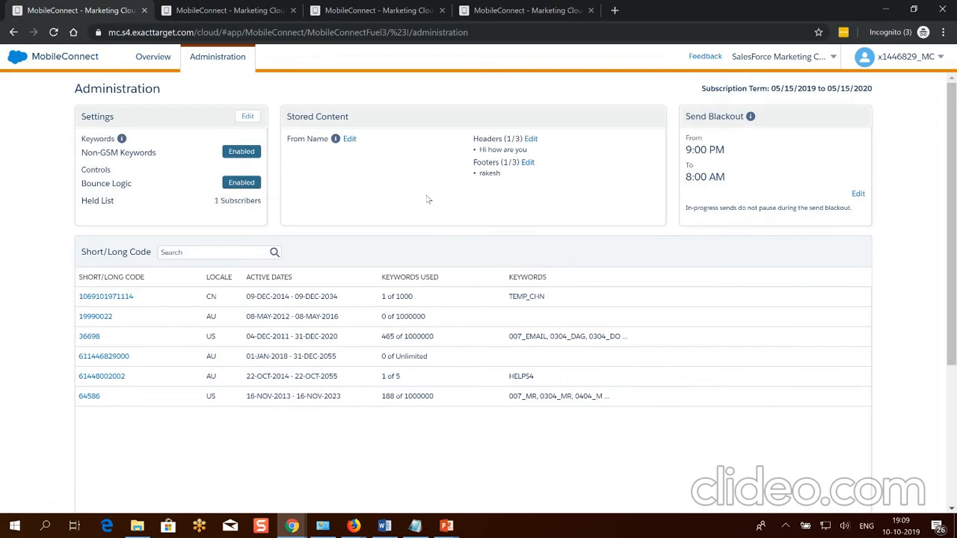
Delete the old footer and save a new 'Thanks' sign-off with a name and 'Company name'.
left_click(528, 163)
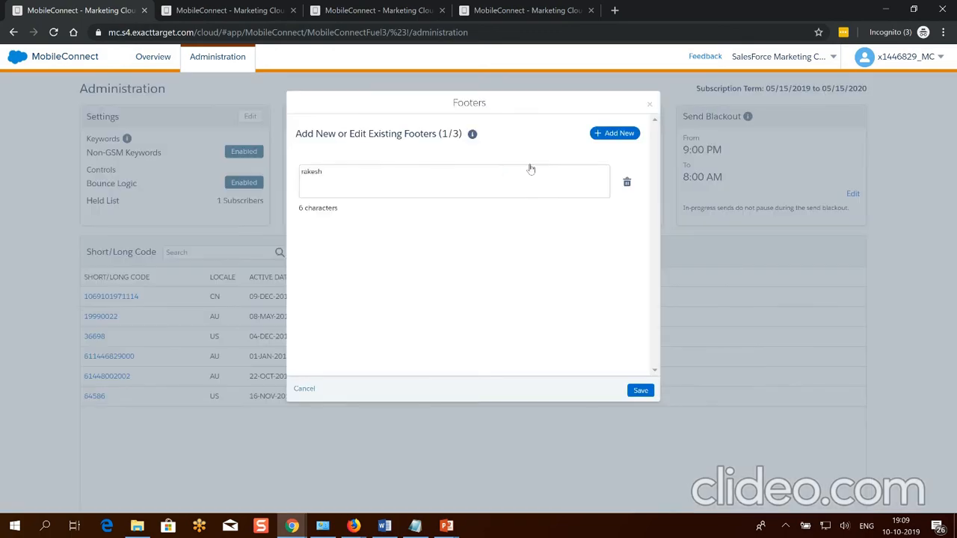
left_click(626, 184)
left_click(618, 134)
left_click(538, 178)
type("Than")
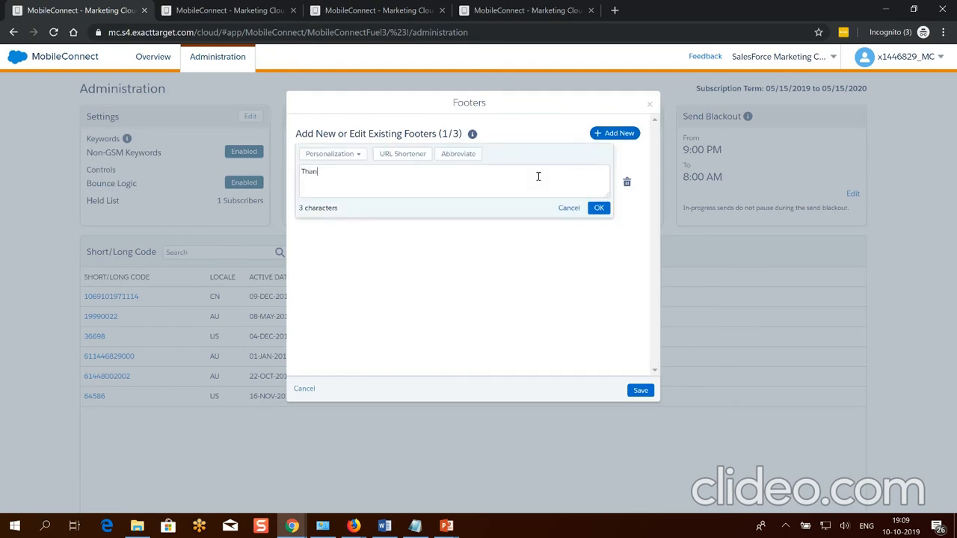
type("ks Vijeta Compnay")
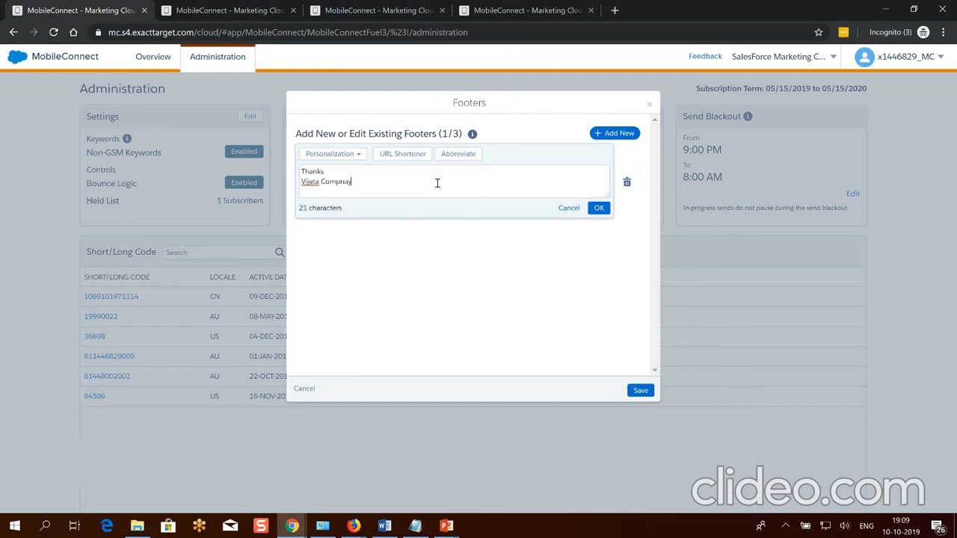
key("BackSpace")
key("BackSpace")
type("any name")
left_click(599, 208)
left_click(641, 391)
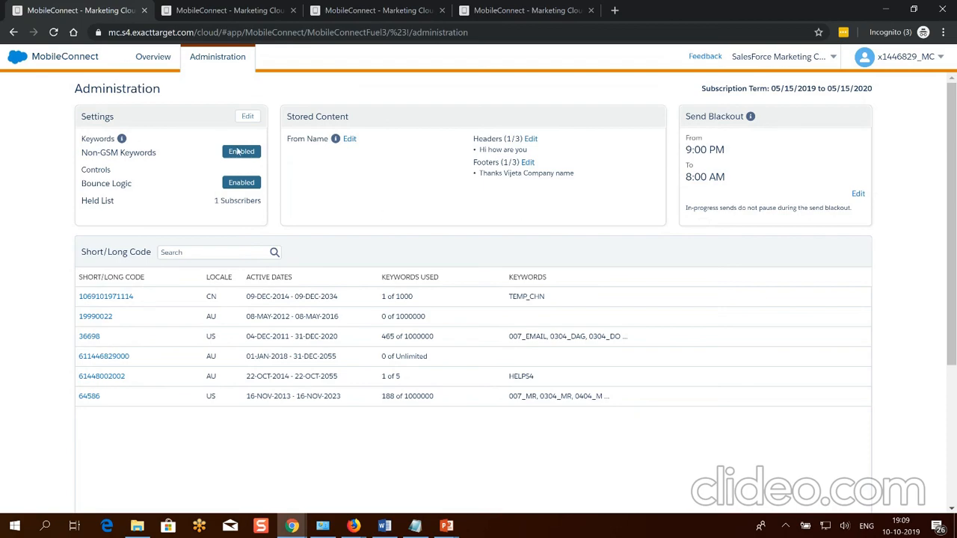
left_click(163, 63)
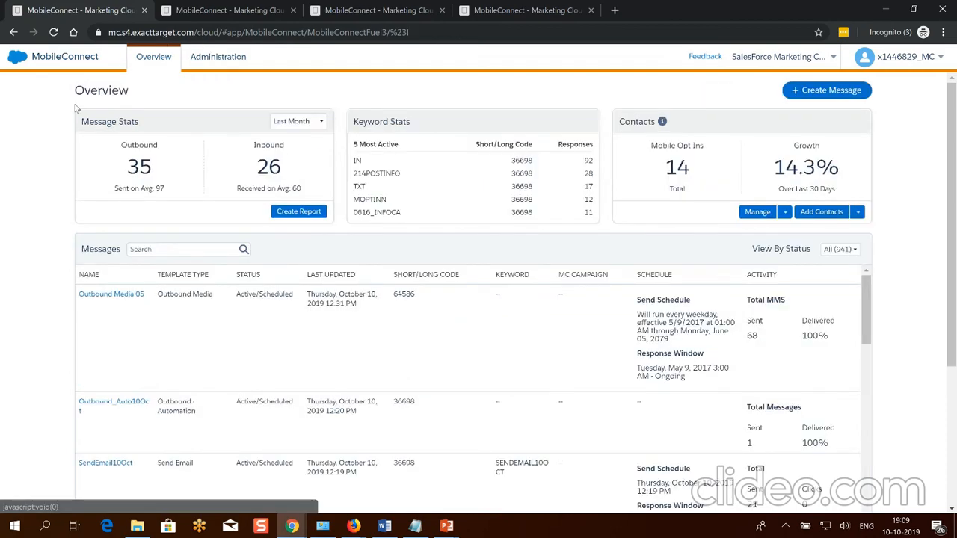
Open the Report Catalog filtered to MobileConnect's four SMS reports.
left_click(303, 213)
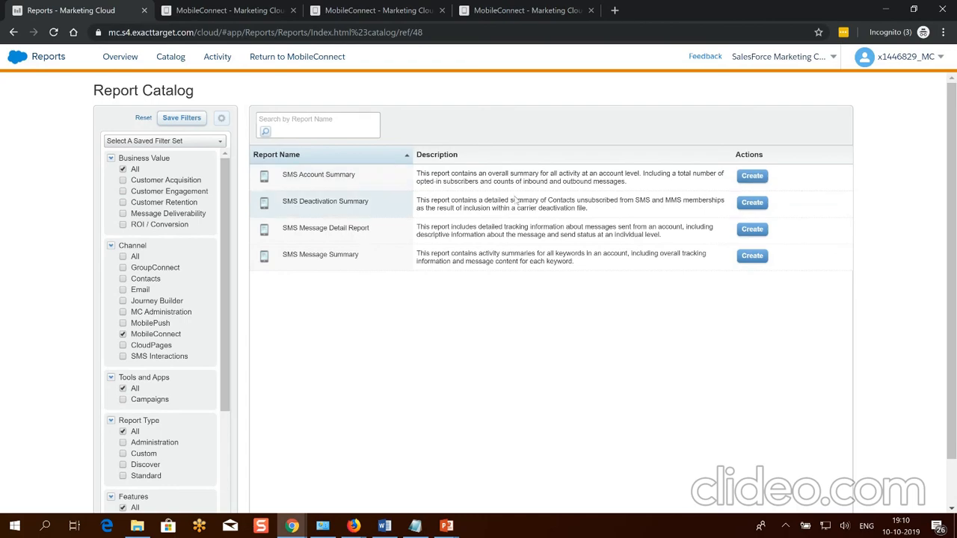
Return from Reports to the MobileConnect Overview showing 38 outbound and 29 inbound messages.
left_click(306, 60)
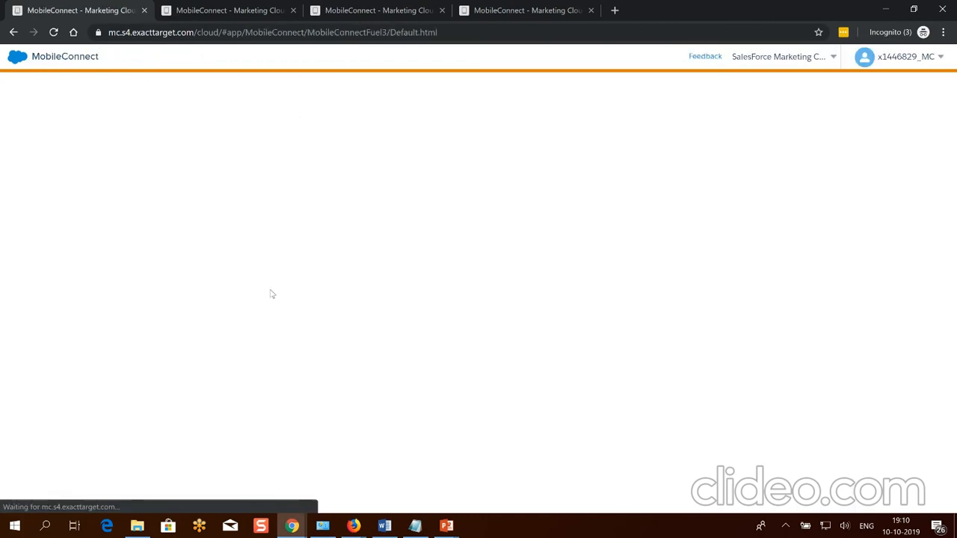
left_click(213, 9)
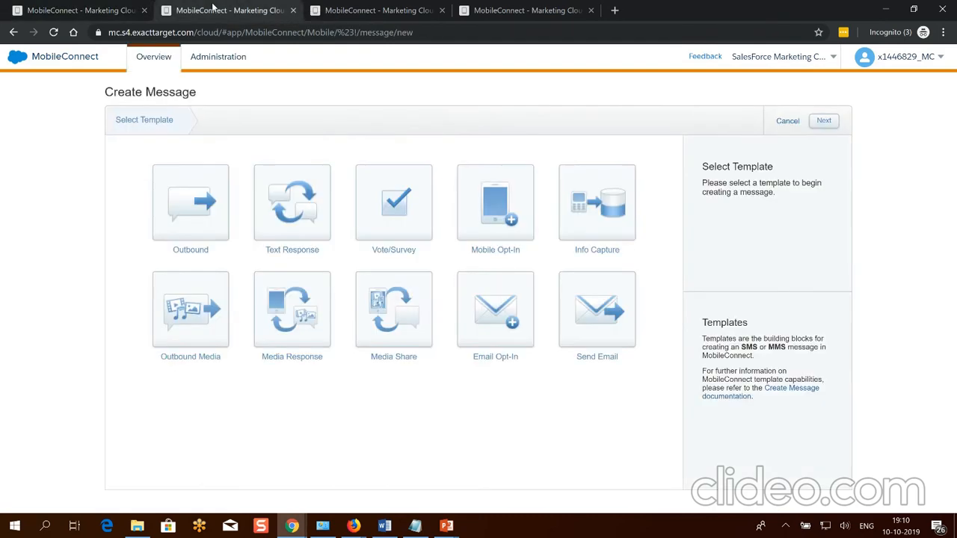
left_click(102, 9)
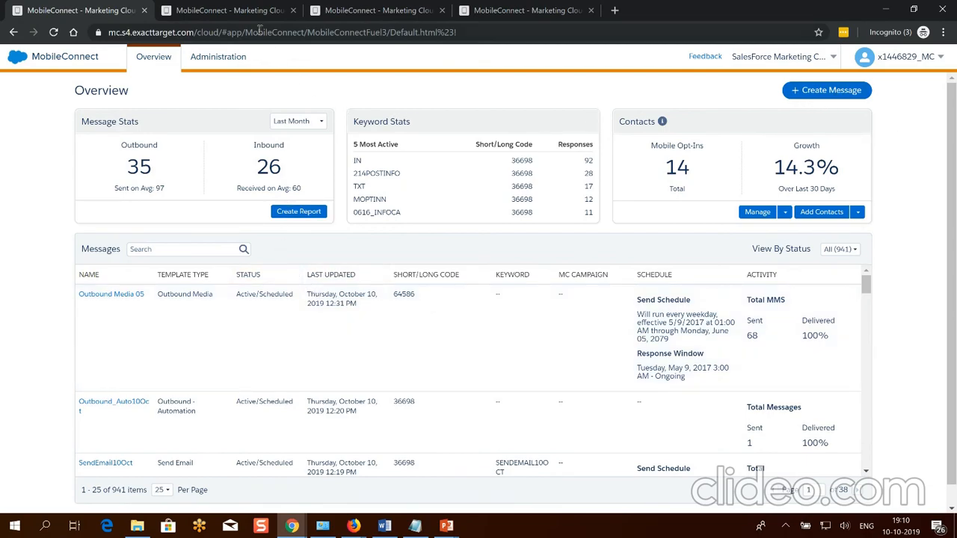
left_click(394, 10)
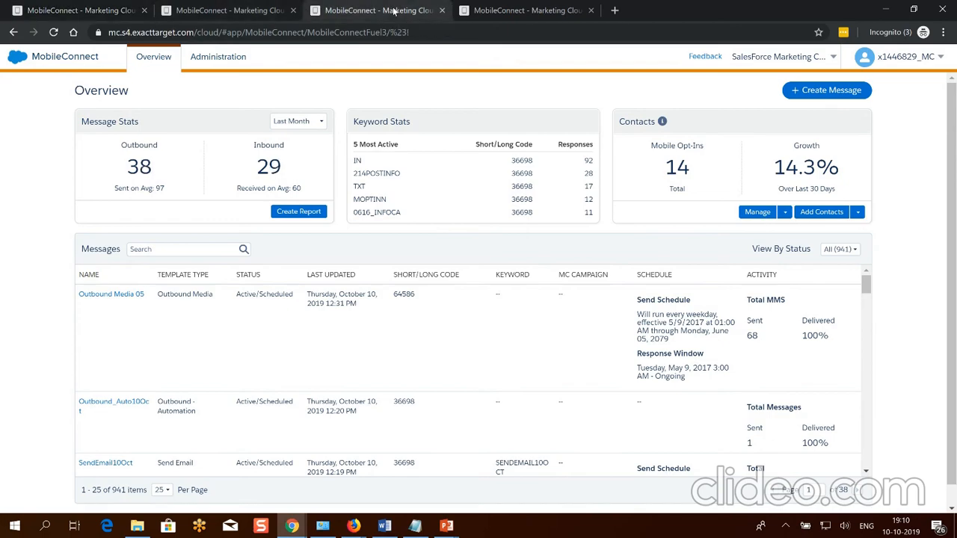
left_click(206, 10)
left_click(394, 11)
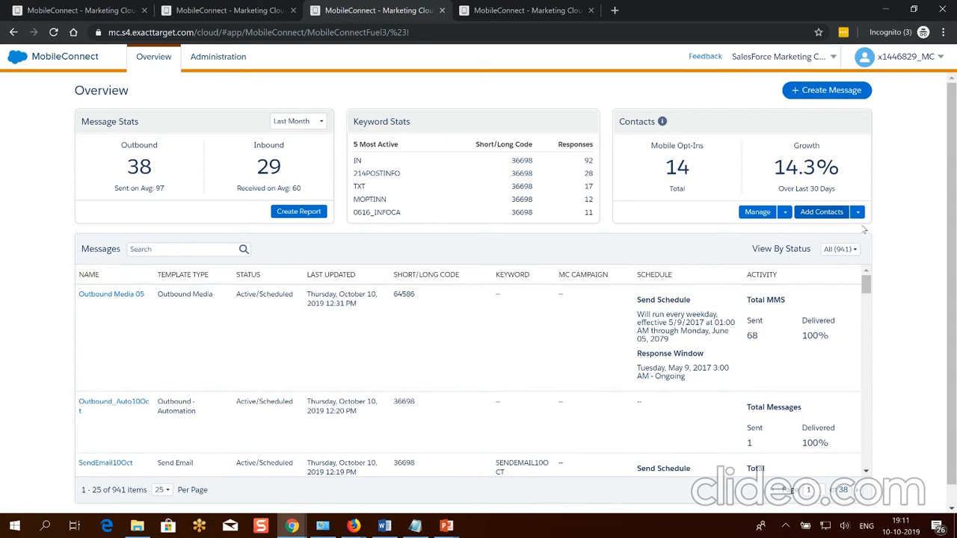
Go to the 98-contact Contacts page and start Add Contacts to show the Select List dialog.
left_click(761, 214)
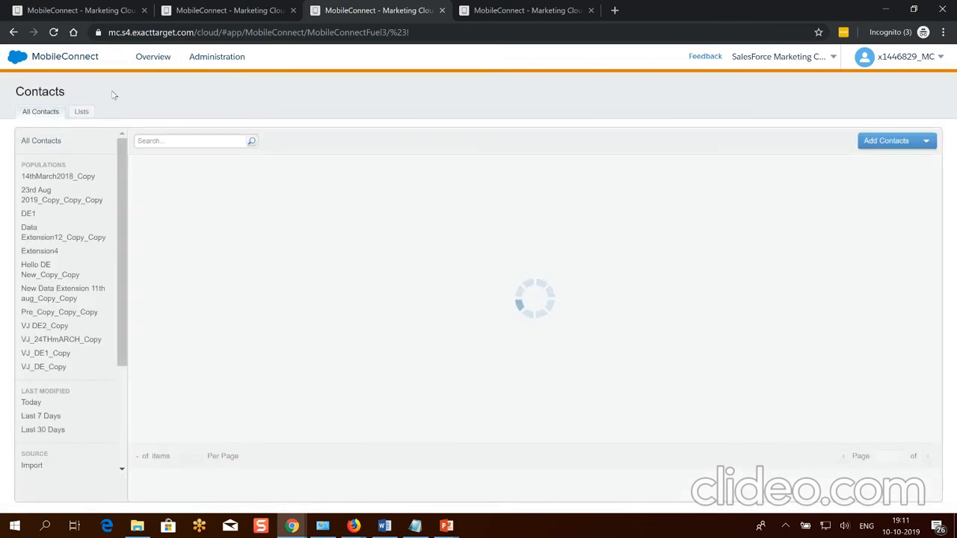
scroll(67, 359, "down", 3)
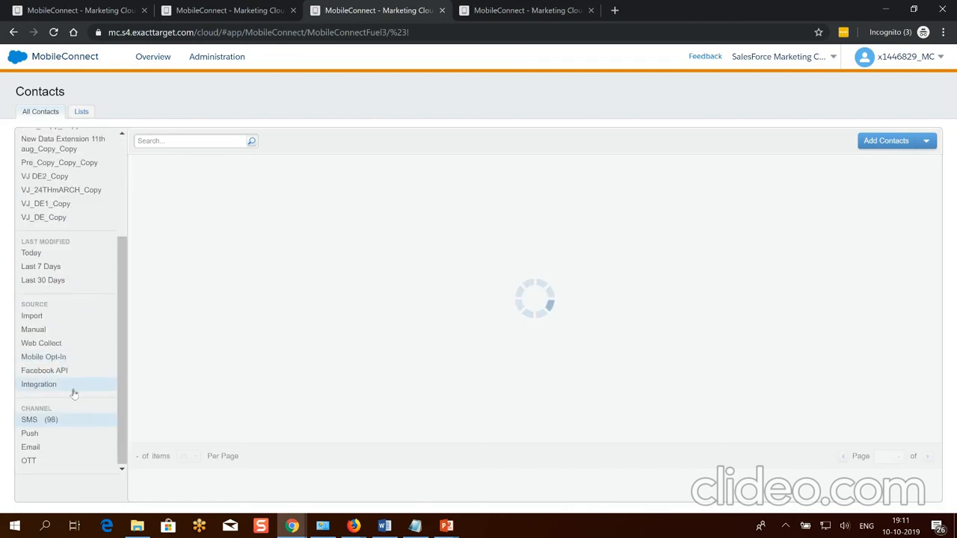
scroll(74, 419, "up", 3)
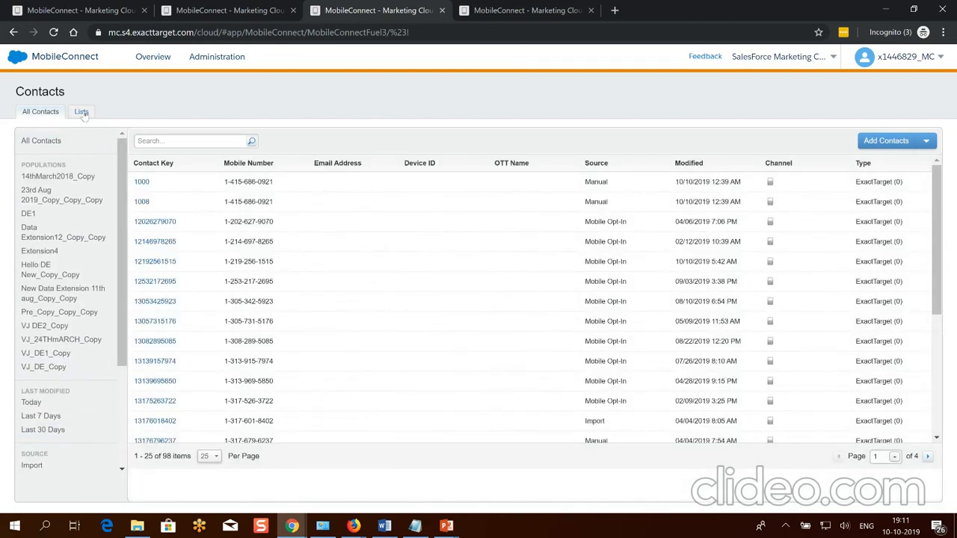
left_click(890, 140)
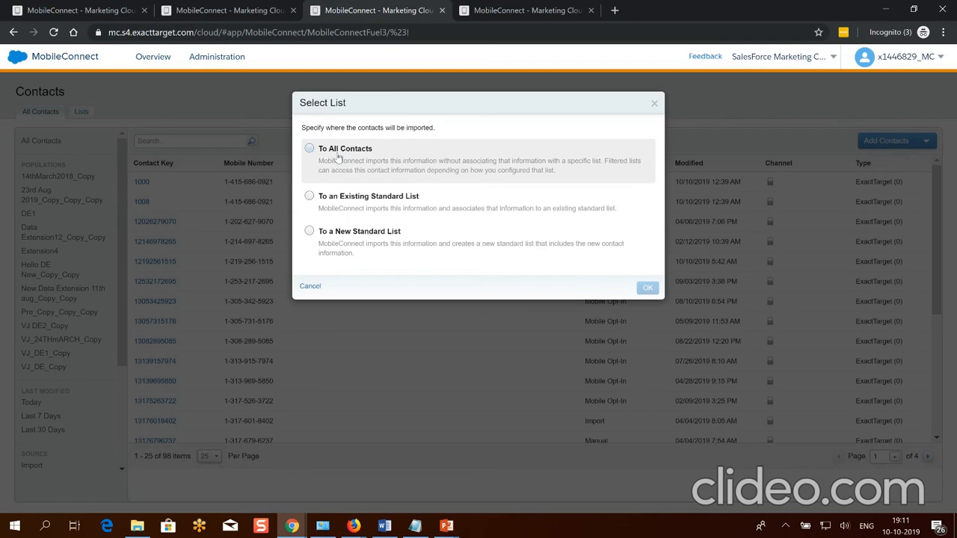
Upload the GDPR contacts CSV into All Contacts, certifying opt-in permission.
left_click(339, 158)
left_click(648, 288)
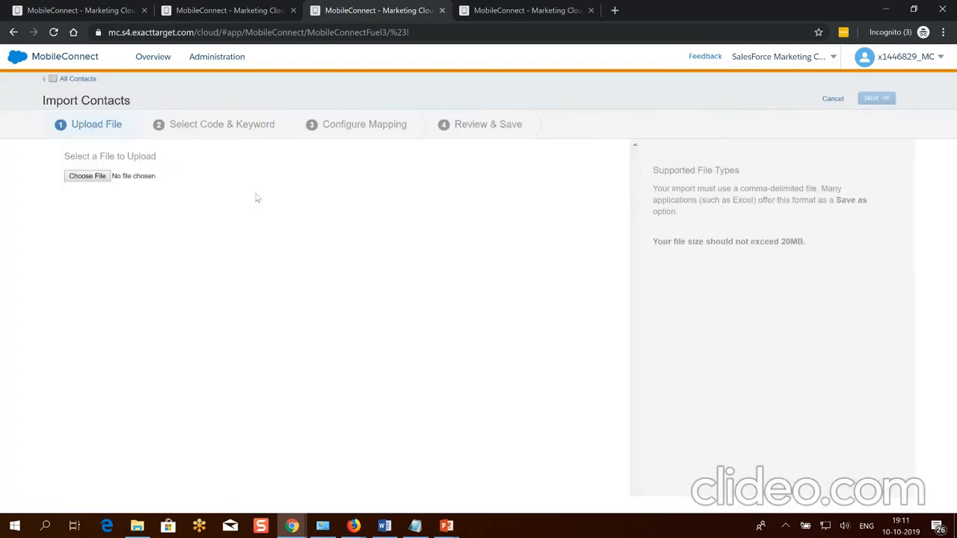
left_click(88, 177)
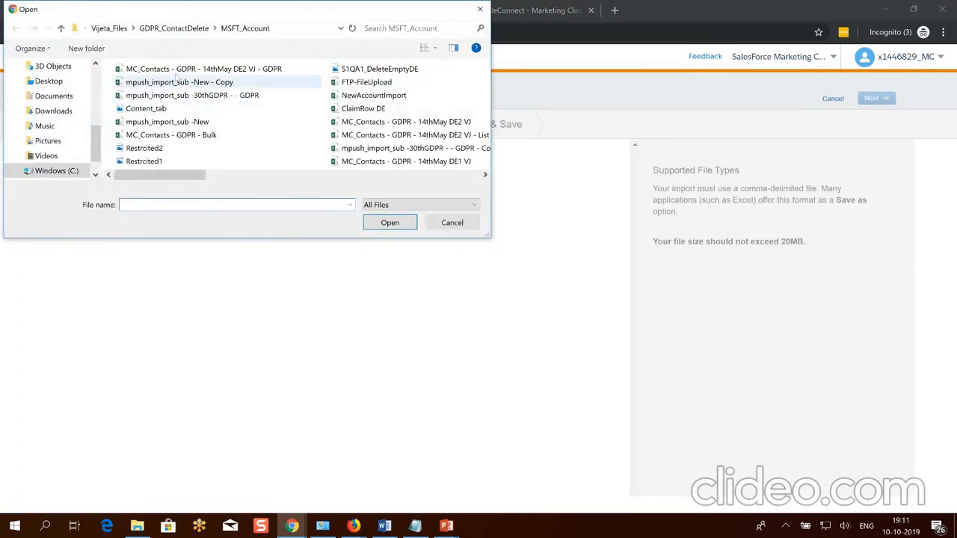
double_click(175, 69)
left_click(100, 269)
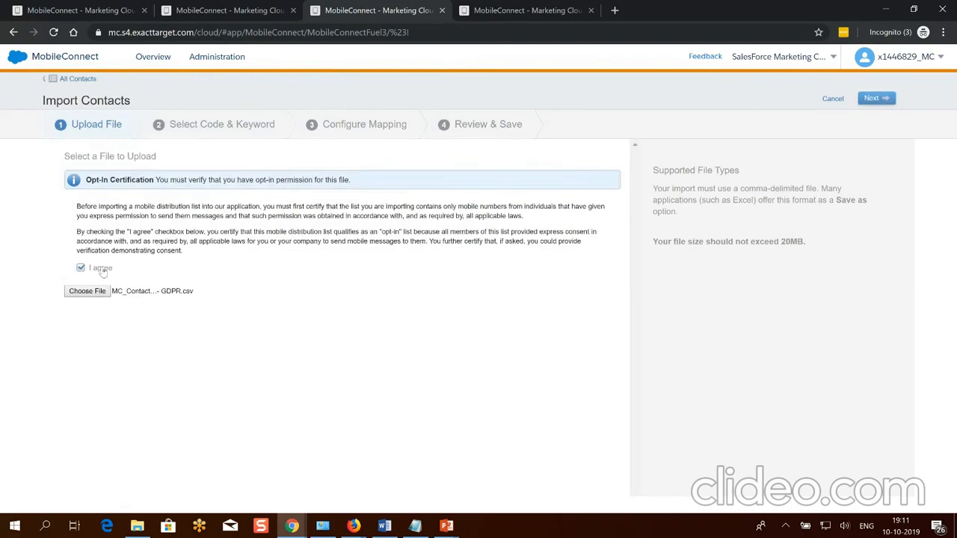
left_click(874, 98)
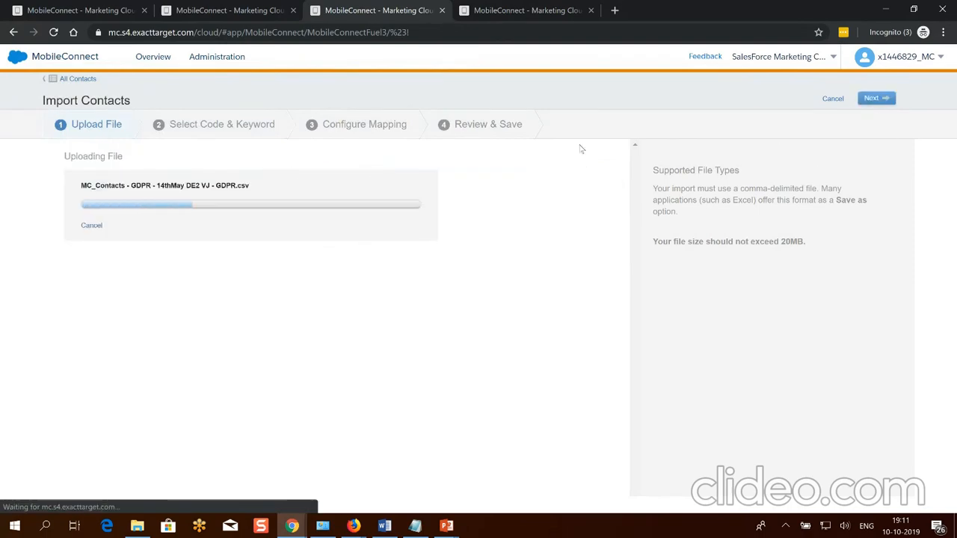
Assign code 36698 and keyword 007_EMAIL, then choose manual column mapping.
left_click(865, 58)
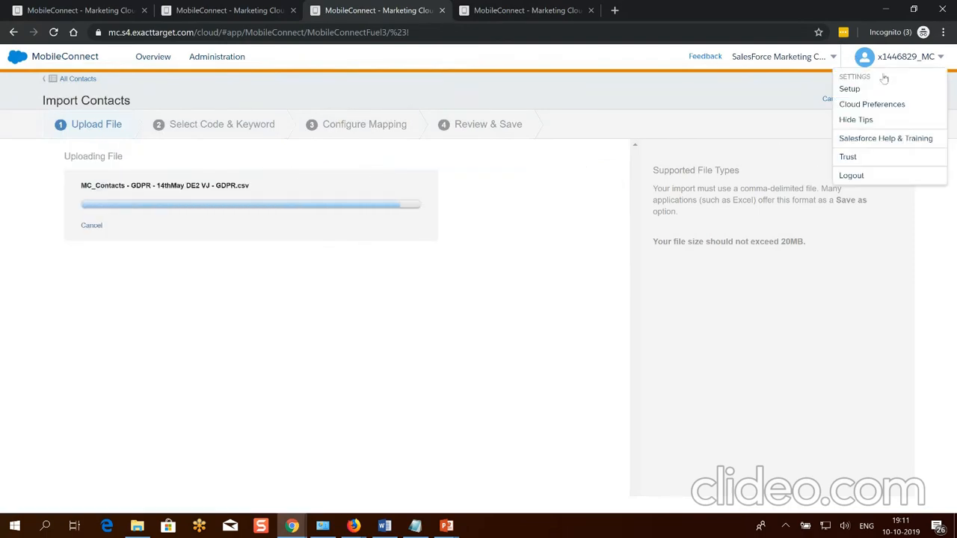
left_click(877, 98)
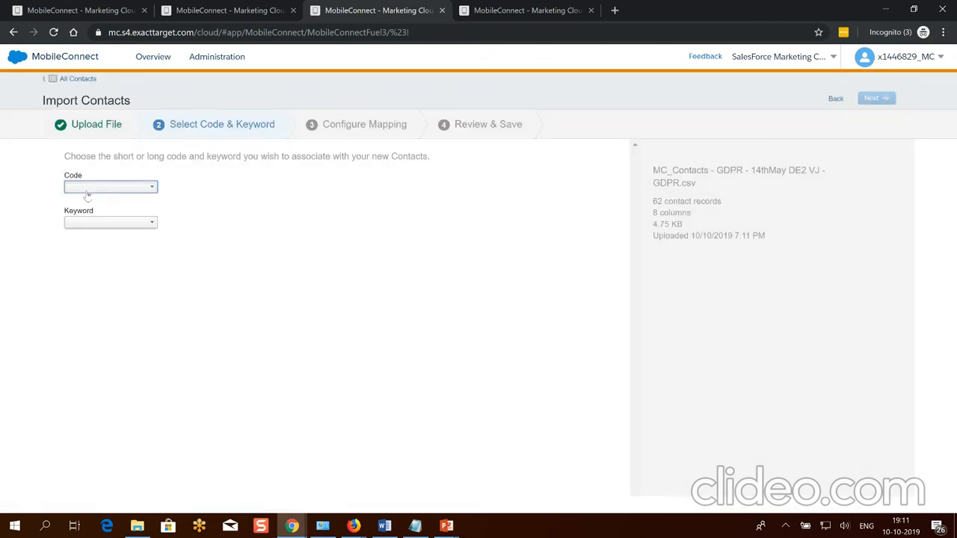
left_click(83, 187)
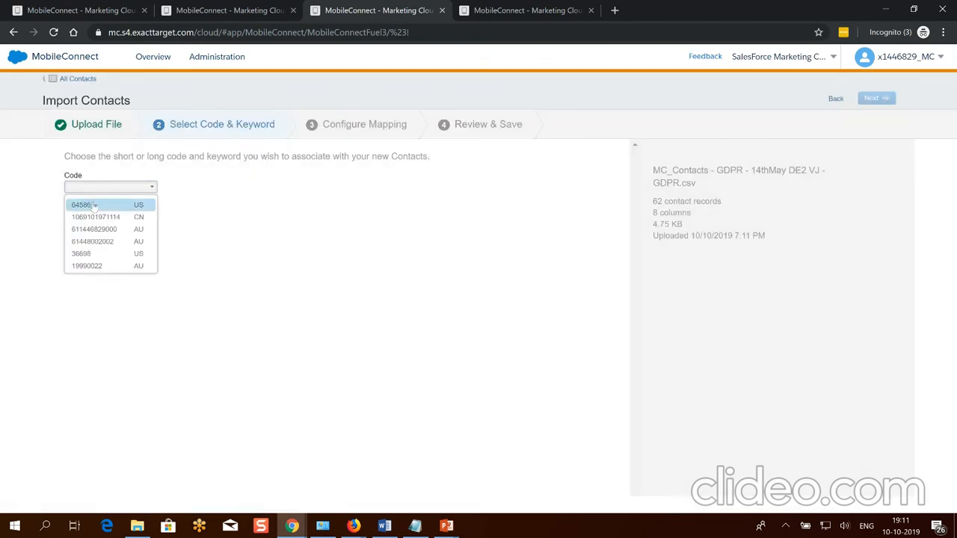
left_click(91, 254)
left_click(96, 223)
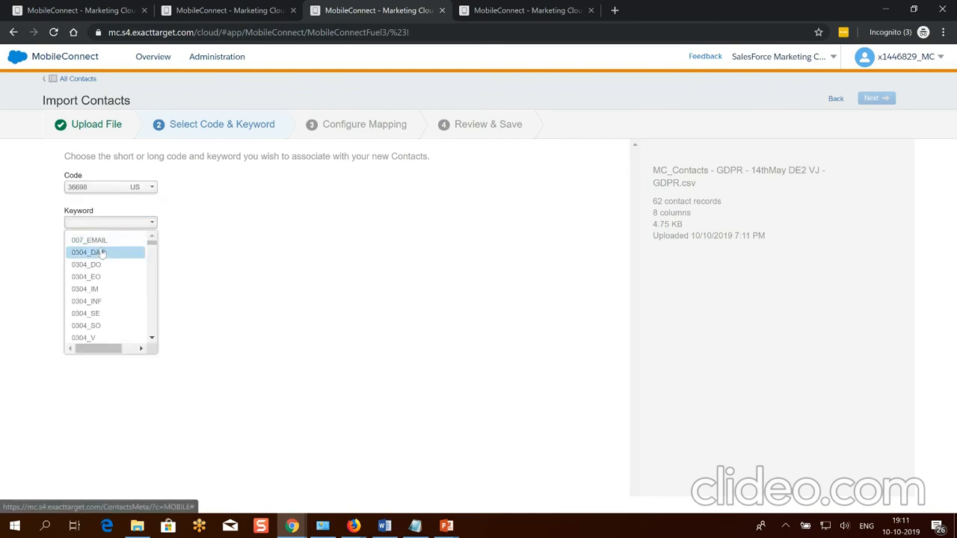
left_click(103, 241)
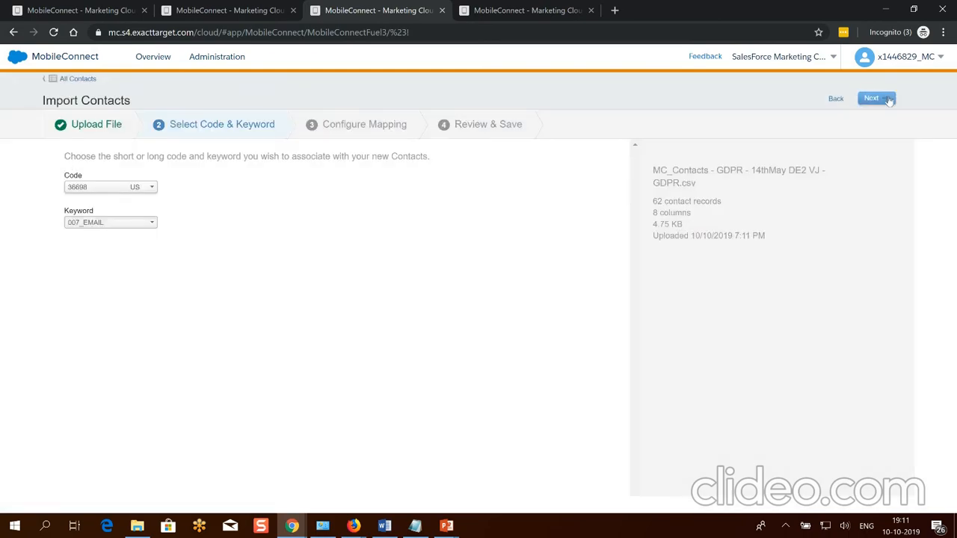
left_click(888, 99)
left_click(273, 181)
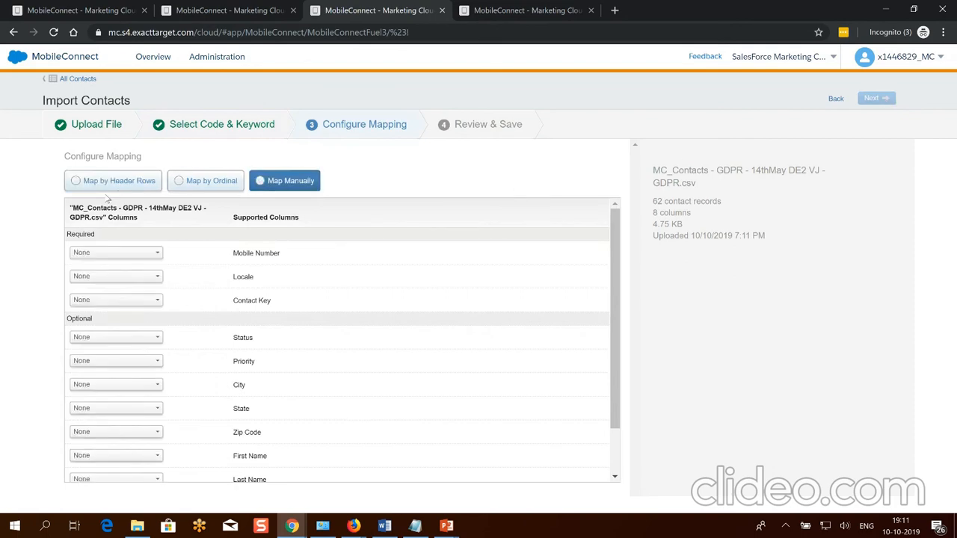
Map the Mobile, Locale and Subscriber Key columns to Mobile Number, Locale and Contact Key, then import.
left_click(108, 254)
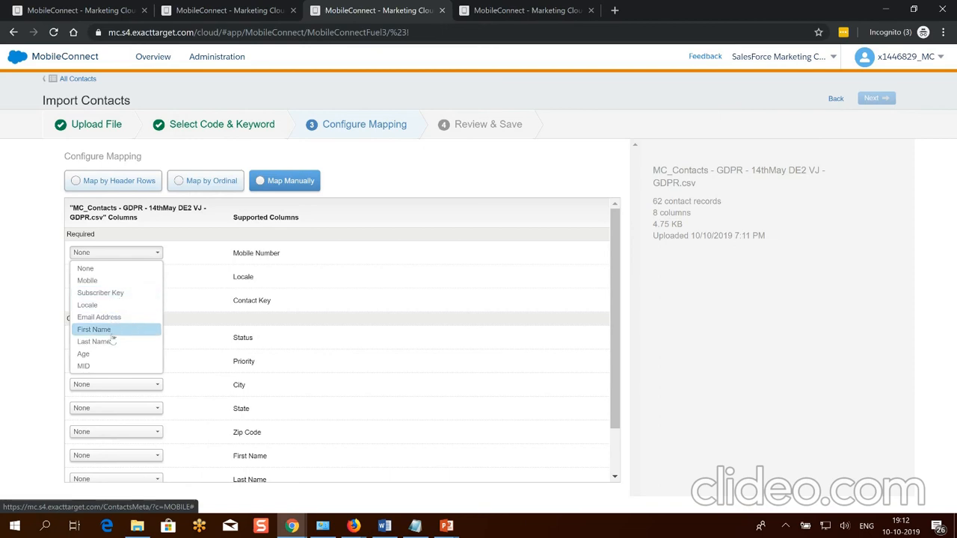
left_click(107, 281)
left_click(102, 276)
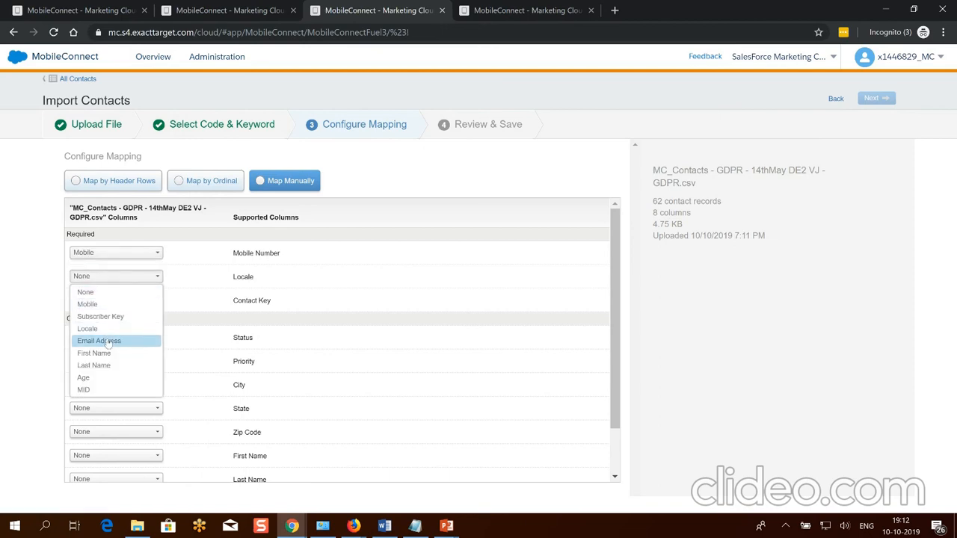
left_click(104, 328)
left_click(113, 301)
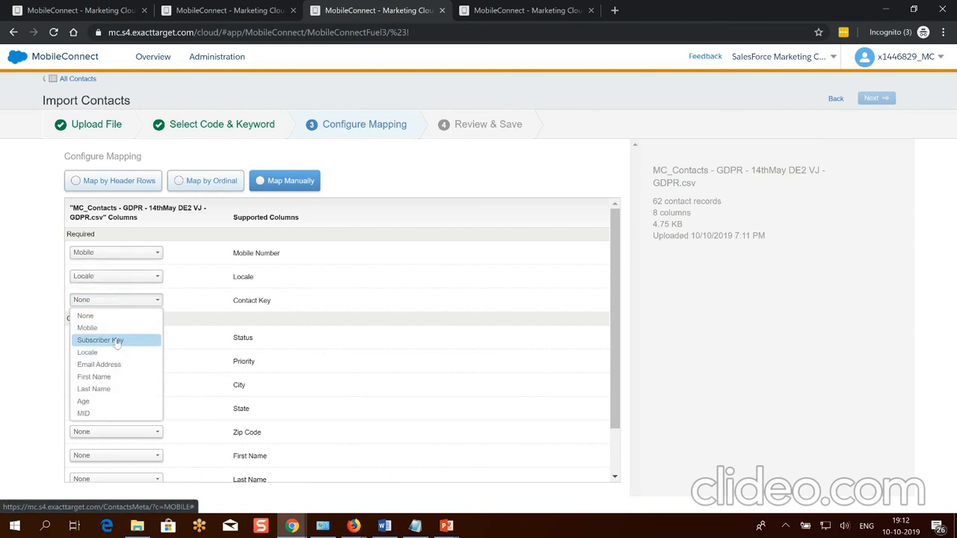
left_click(116, 341)
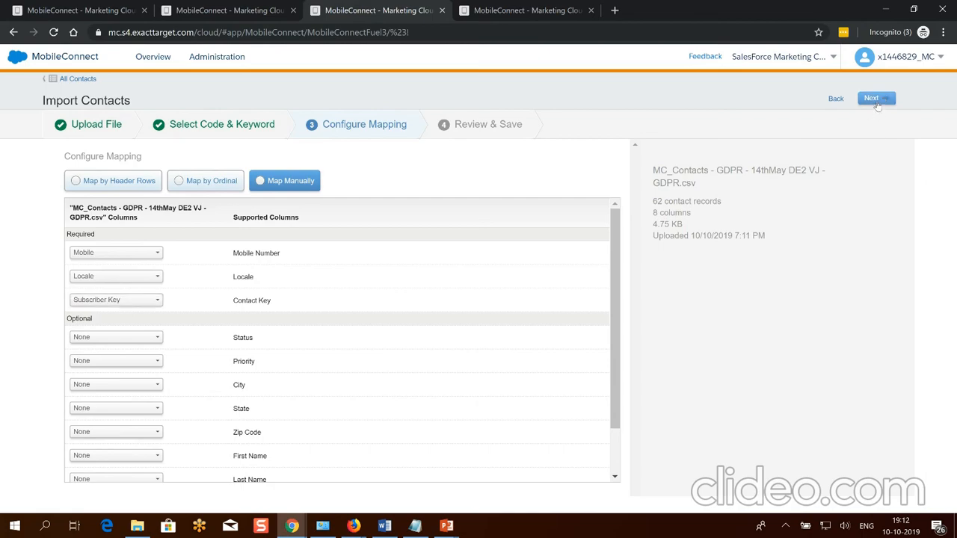
left_click(874, 99)
left_click(882, 99)
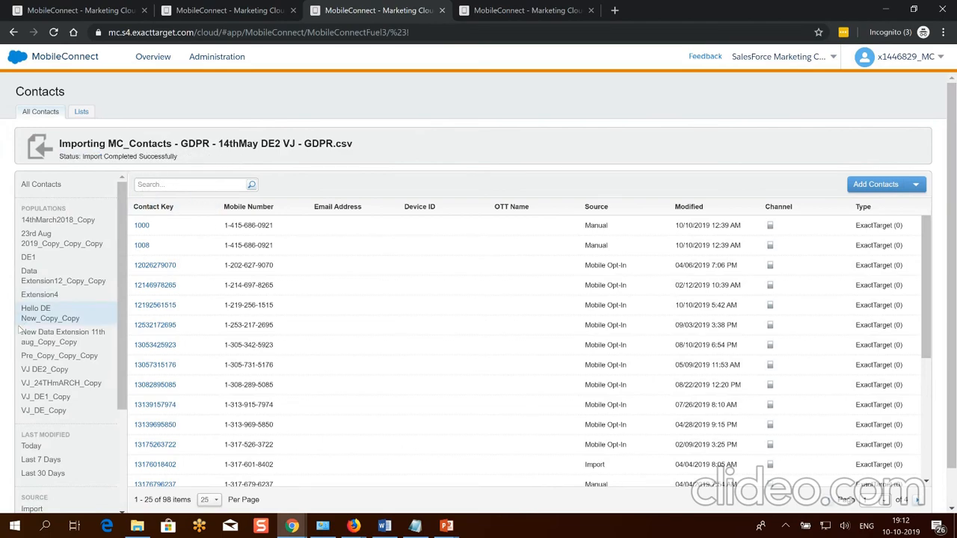
Dismiss the list-selection dialog, go to the Lists view and start Create List.
left_click(881, 185)
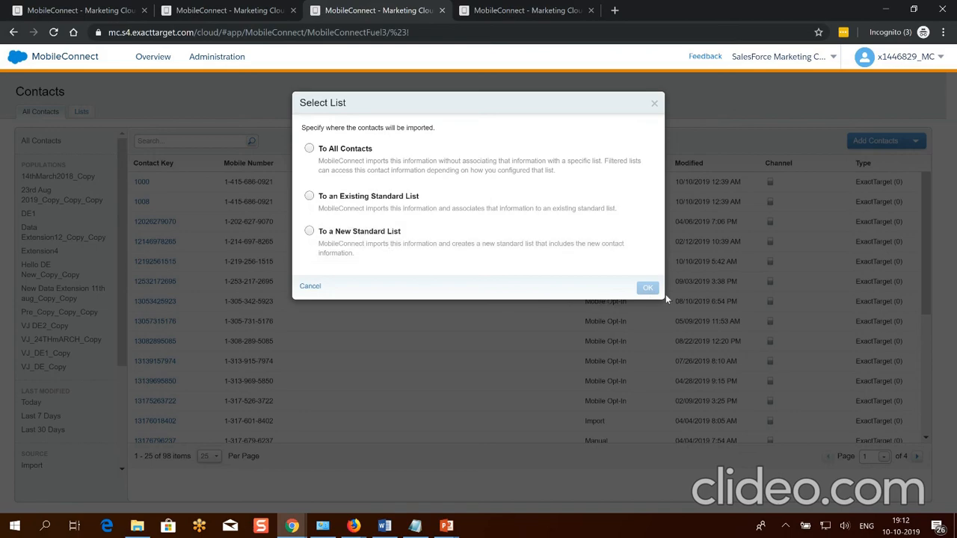
left_click(654, 105)
left_click(81, 112)
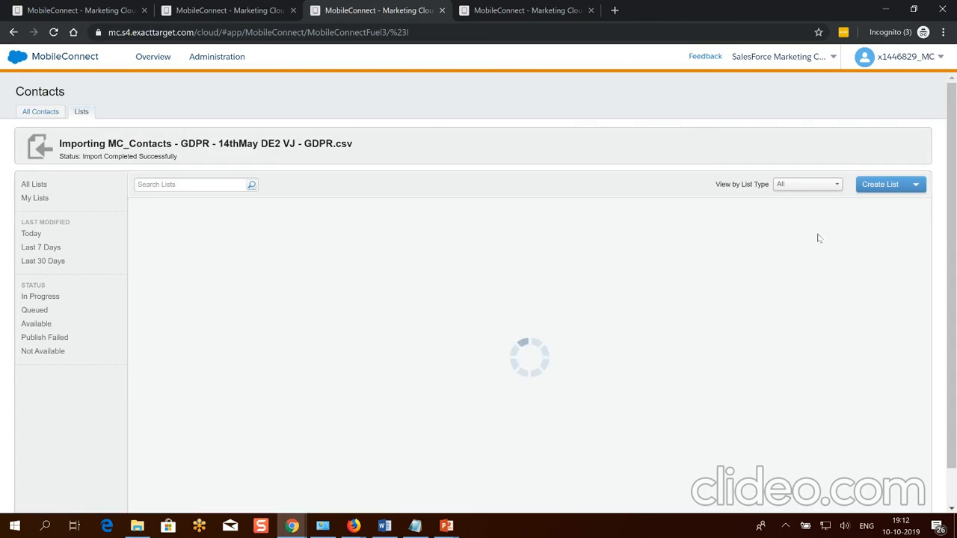
left_click(881, 185)
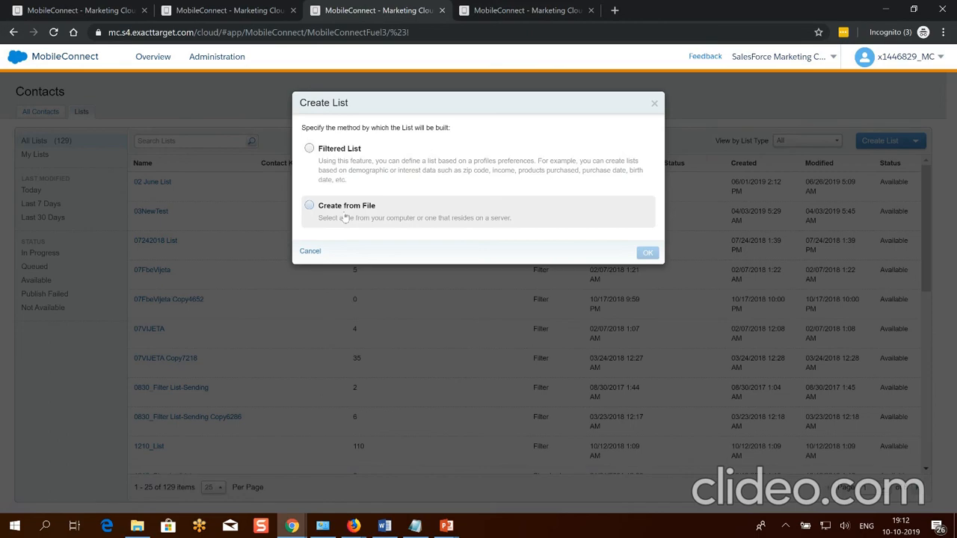
Start a Filtered List using All Contacts as the starting population.
left_click(341, 169)
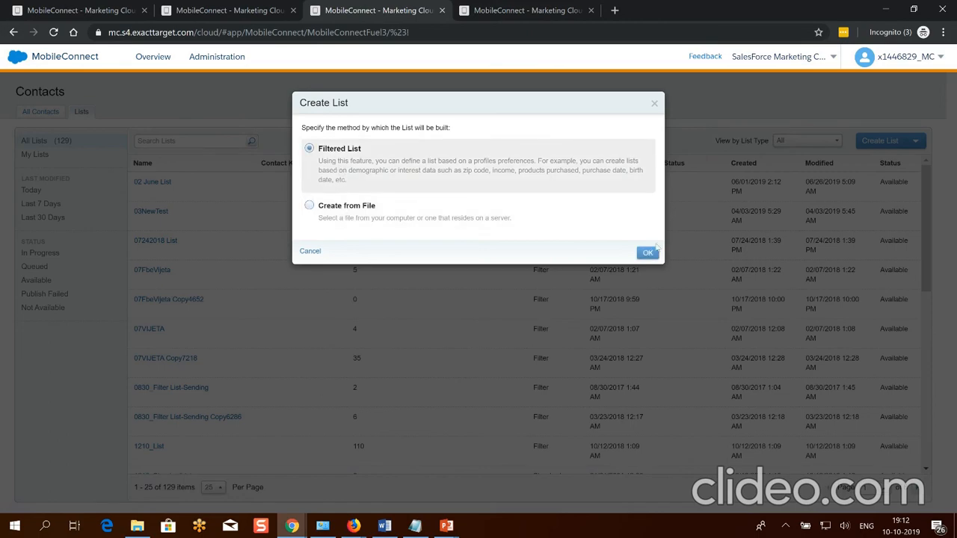
left_click(648, 253)
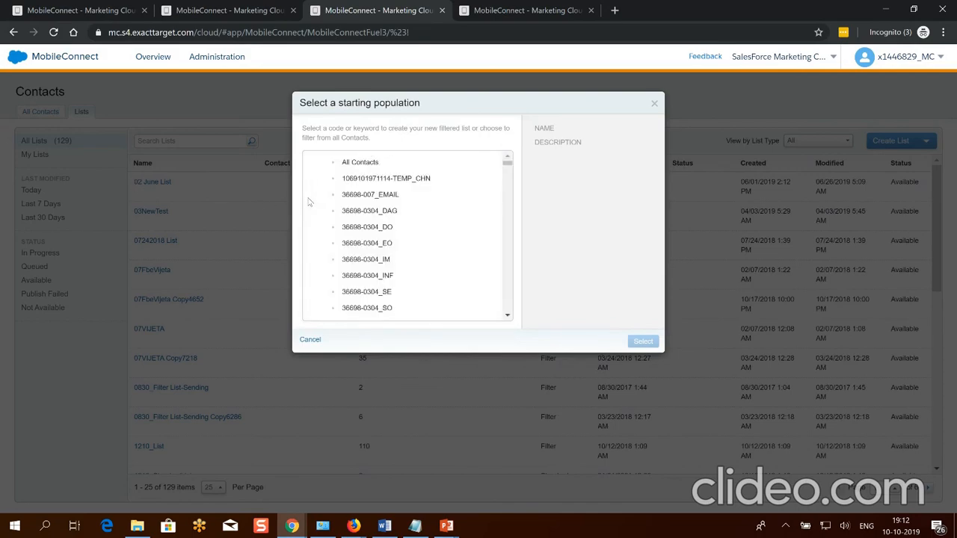
left_click(359, 162)
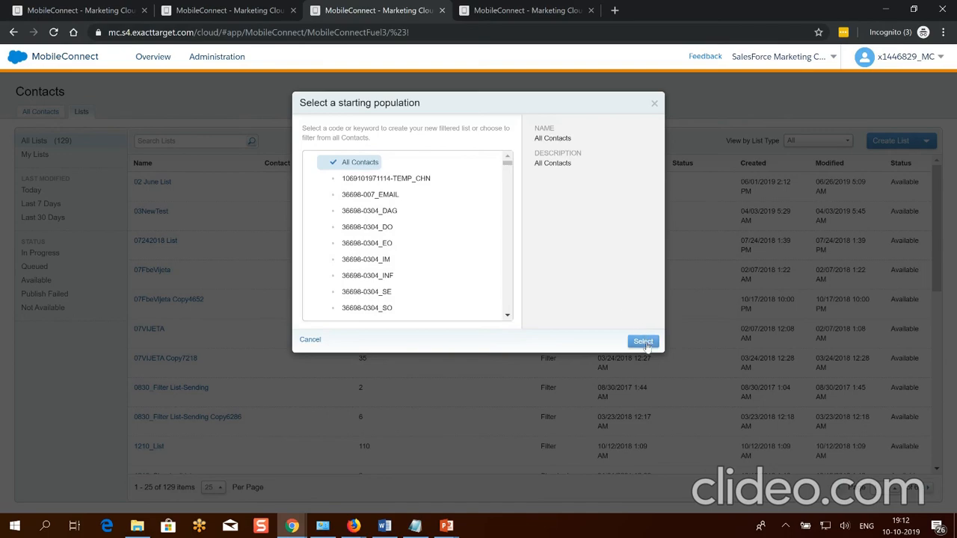
left_click(644, 343)
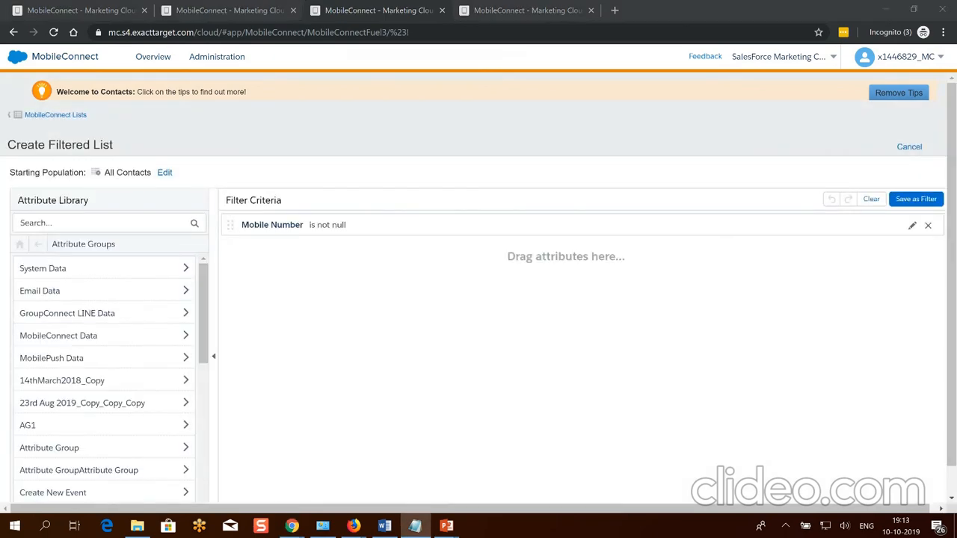
Set the Mobile Number rule to 'contains' the pasted test number.
left_click(329, 231)
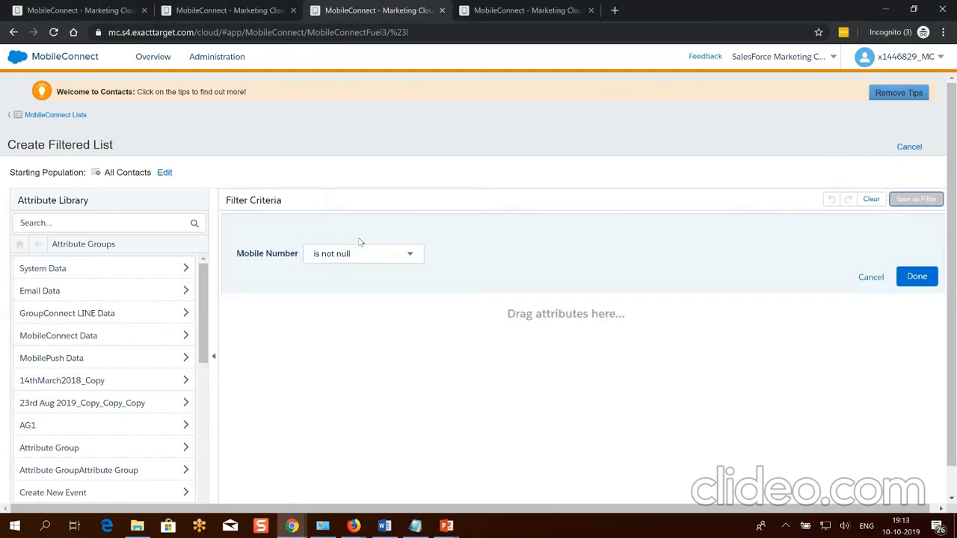
left_click(378, 255)
left_click(363, 321)
left_click(484, 253)
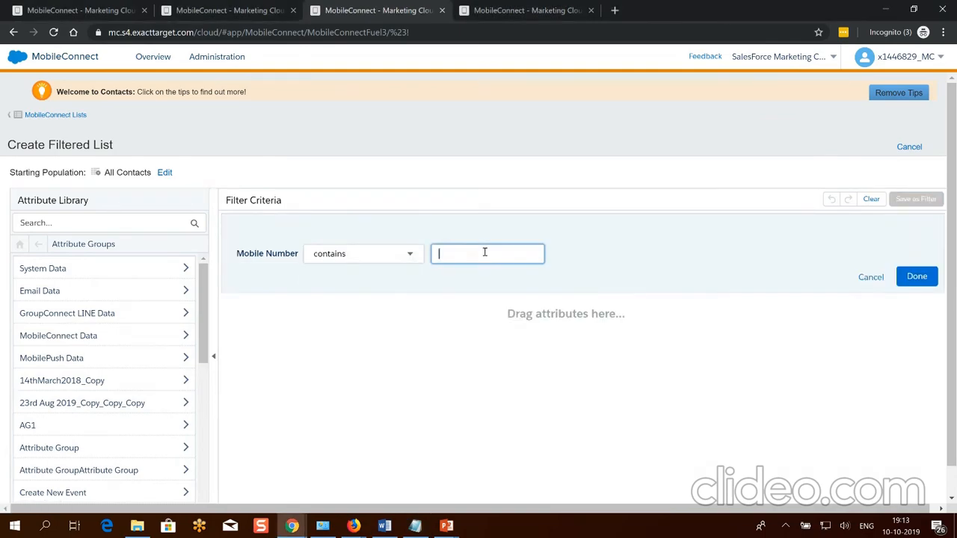
key("ctrl+v")
left_click(915, 276)
Save the criteria as a filter named NameList.
left_click(913, 201)
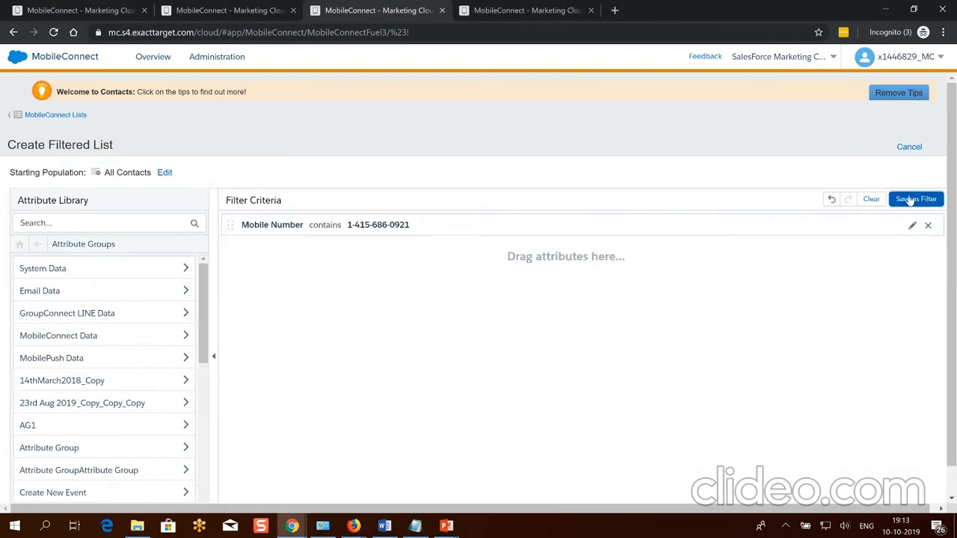
left_click(517, 144)
type("N")
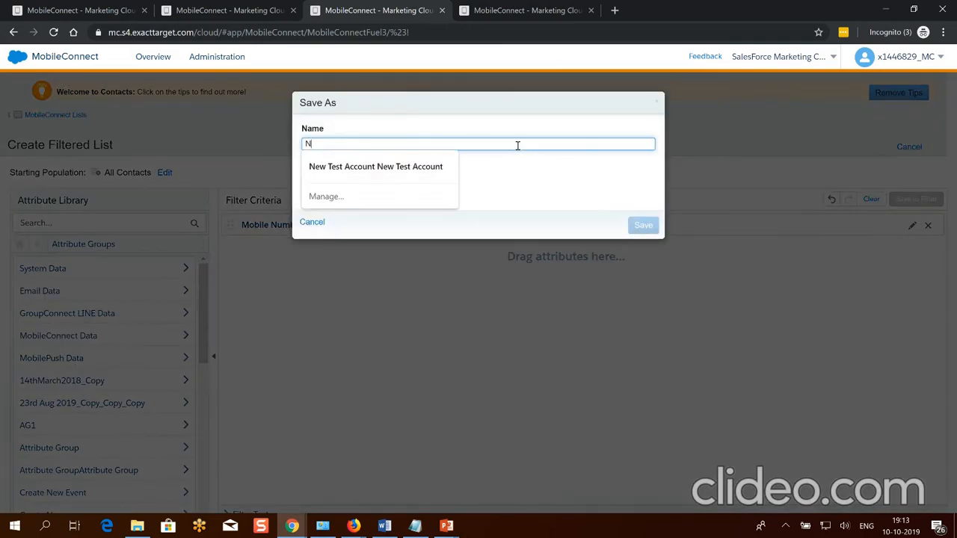
type("ameList VJ")
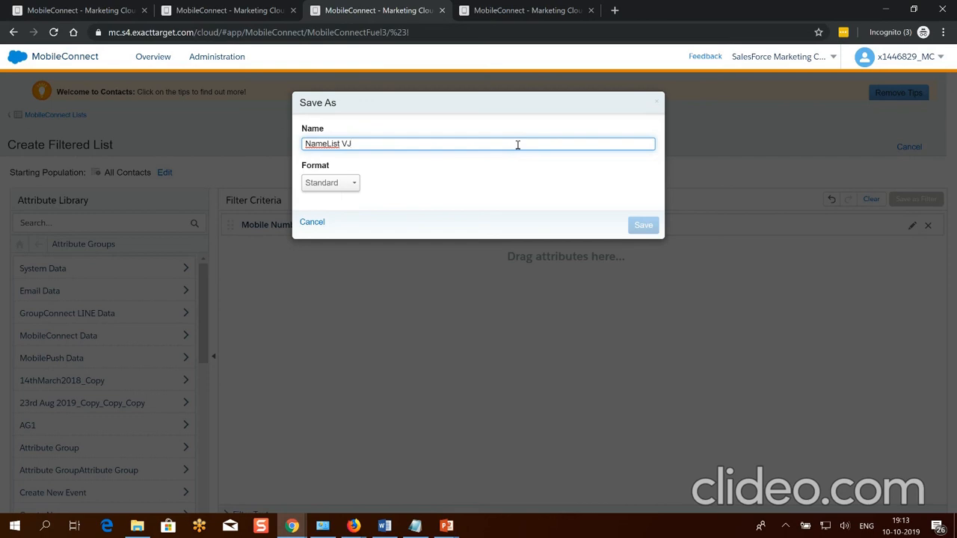
left_click(643, 225)
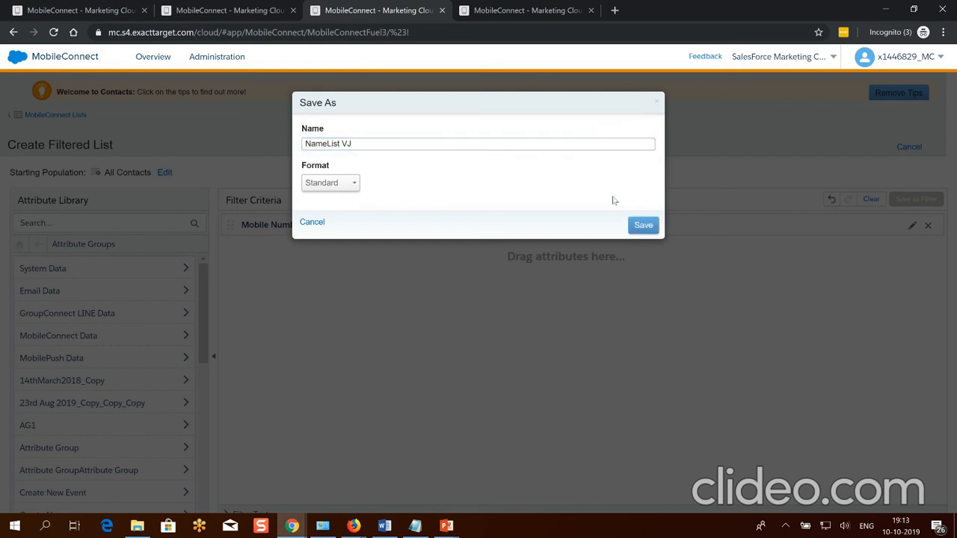
left_click(646, 227)
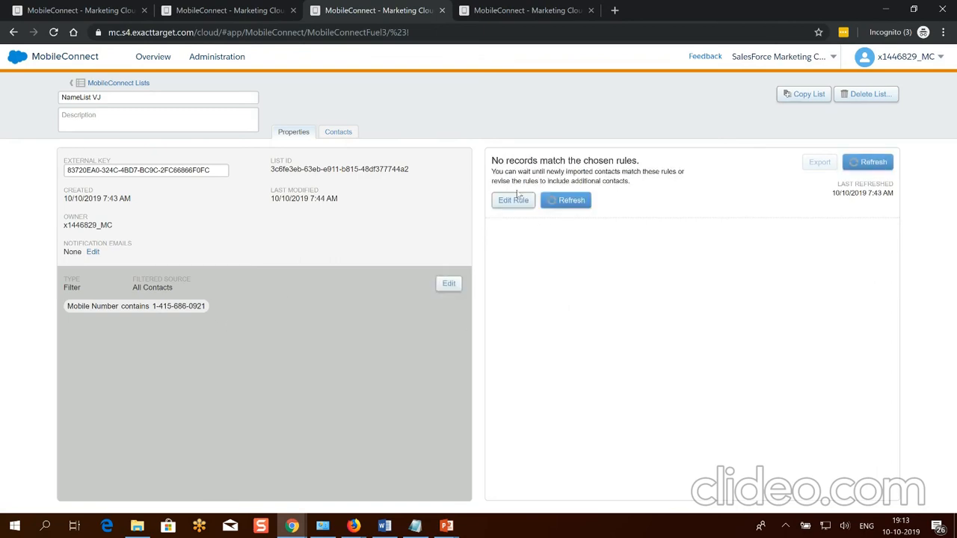
Save the NameList VJ list and view its Contacts tab, showing 0 items.
left_click_drag(494, 160, 637, 280)
left_click(615, 314)
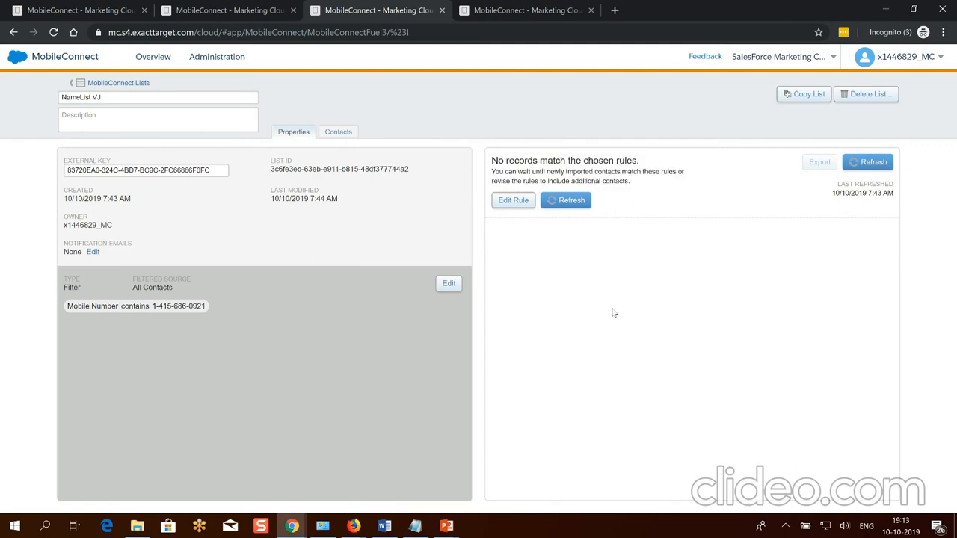
left_click(348, 132)
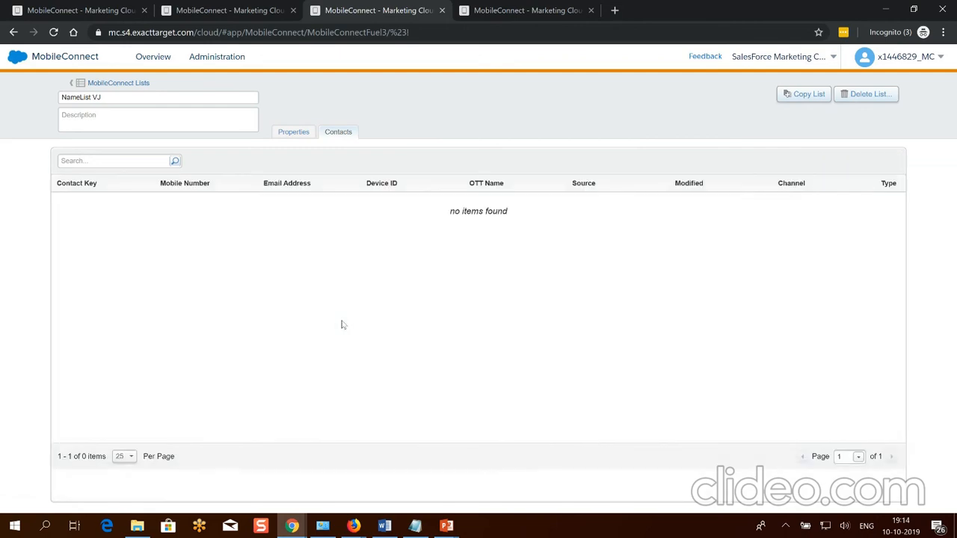
Go back via the Lists breadcrumb to the All Contacts table of 98 contacts.
left_click(116, 83)
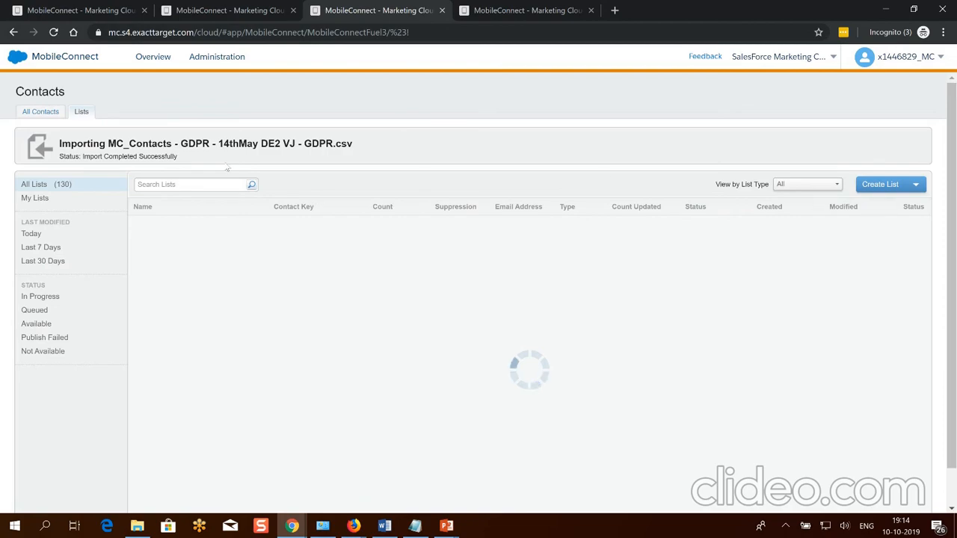
left_click(40, 111)
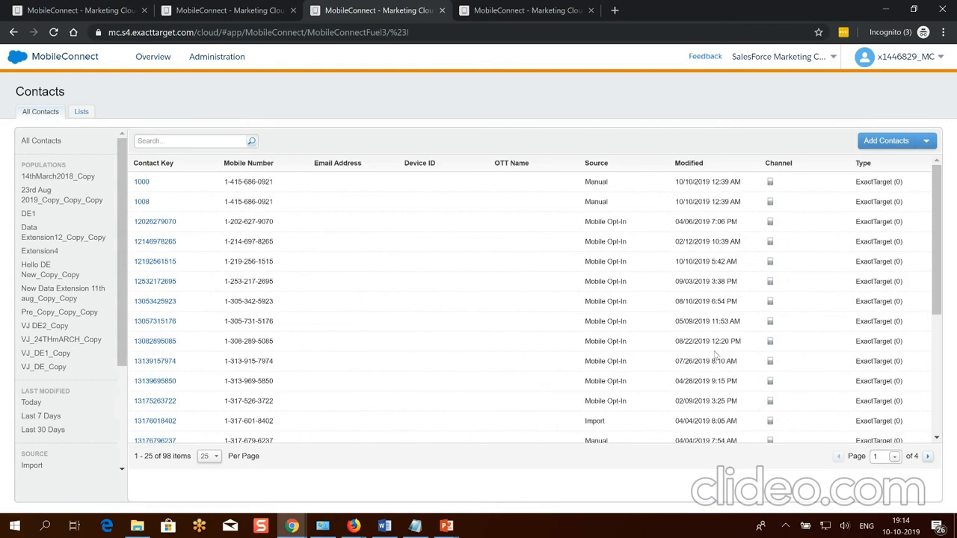
Add a contact manually, accepting the opt-in policy and showing the MobileConnect demographic fields.
left_click(926, 141)
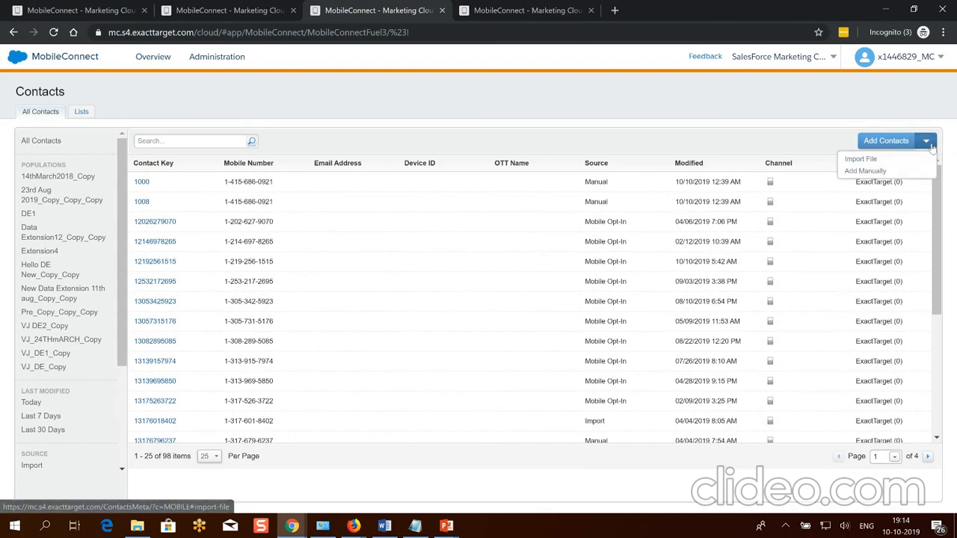
left_click(866, 171)
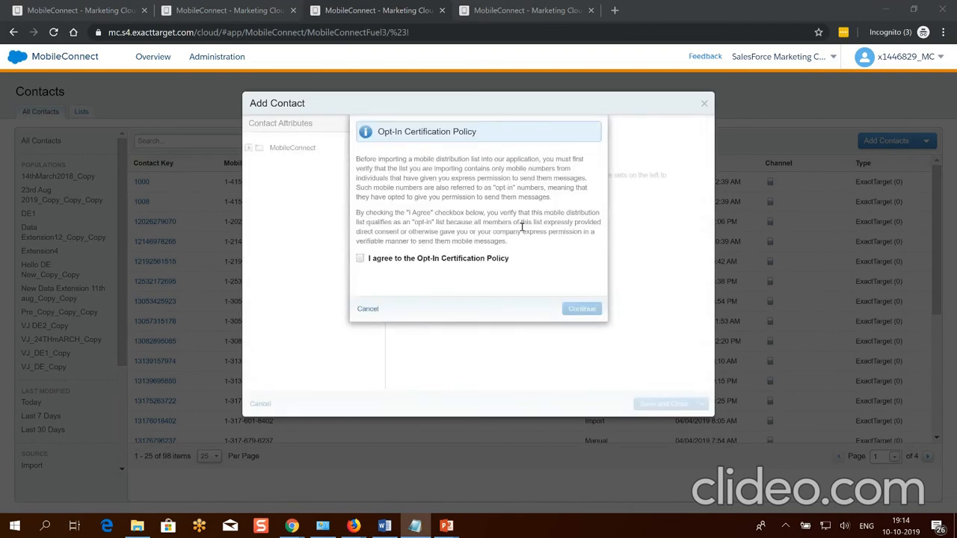
left_click(360, 258)
left_click(582, 309)
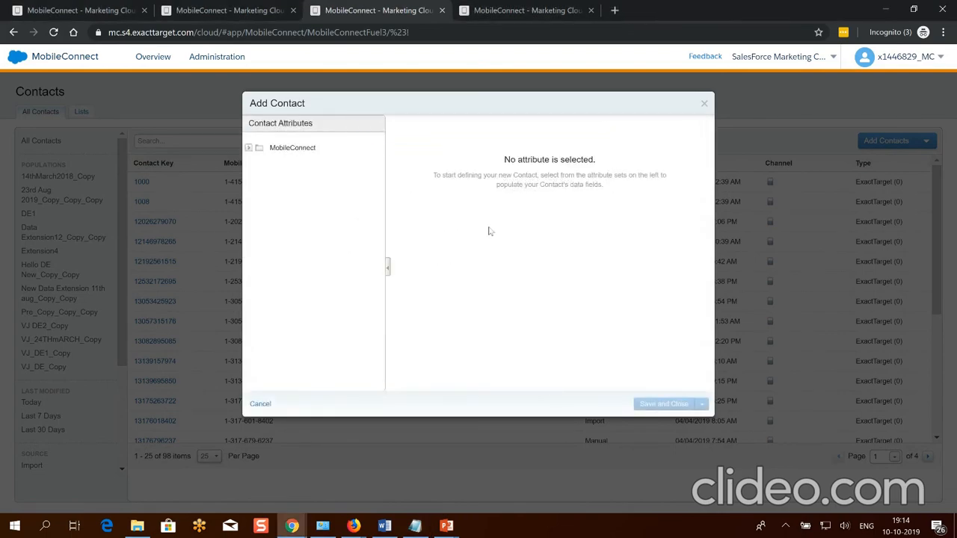
left_click(292, 147)
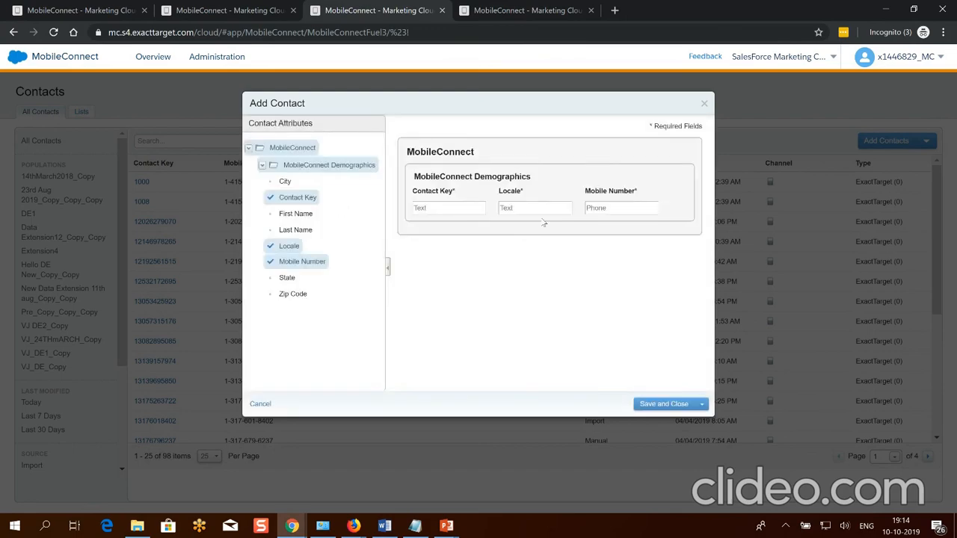
Enter a test mobile number, the Your Key contact key and locale US, then save.
left_click(621, 208)
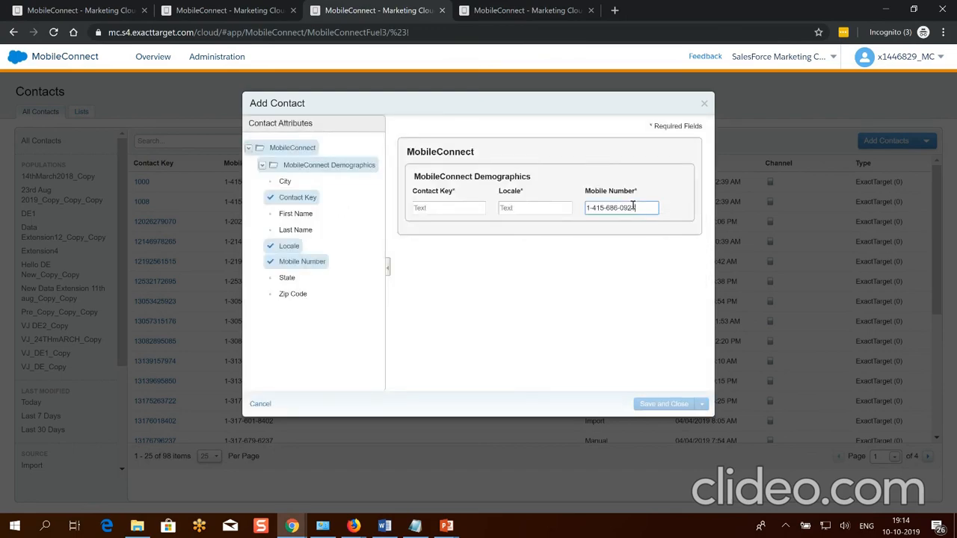
left_click(468, 209)
left_click(525, 207)
type("US")
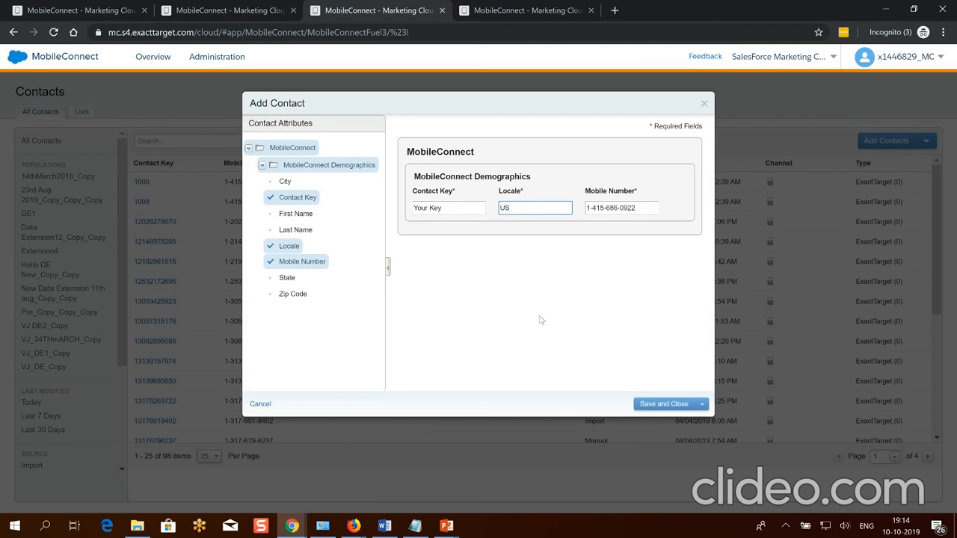
left_click(662, 404)
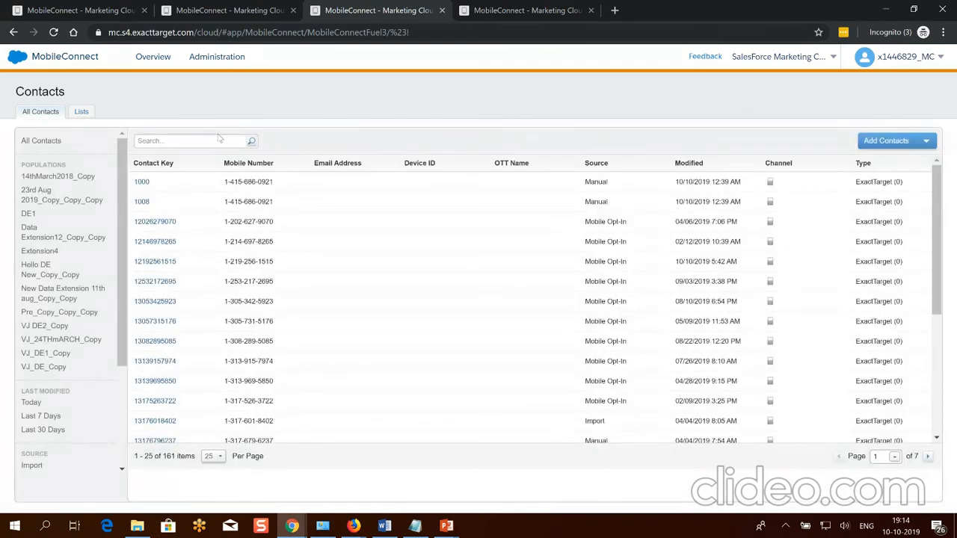
Search contacts for 'YOUR' to find the new entry, then return to the Overview.
left_click(219, 140)
type("YOUR")
key("Return")
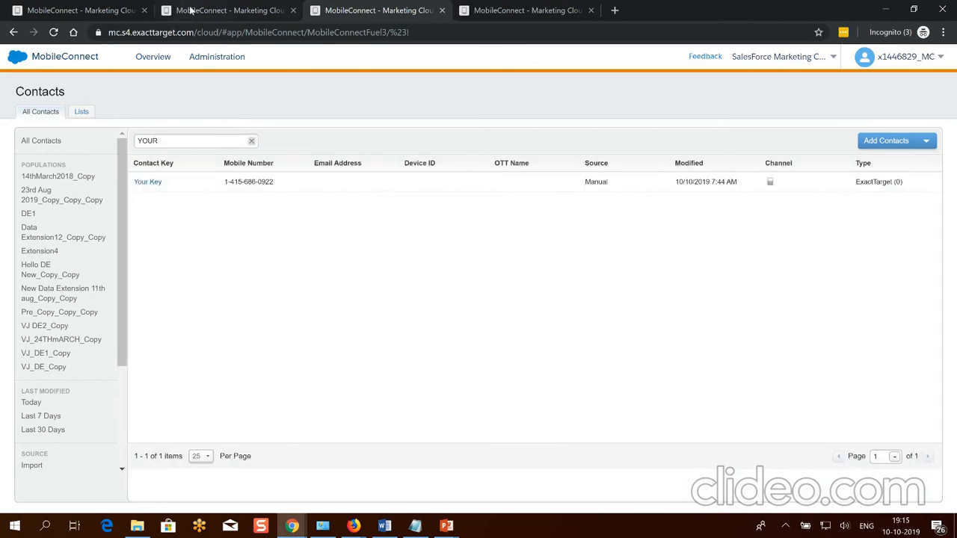
left_click(61, 10)
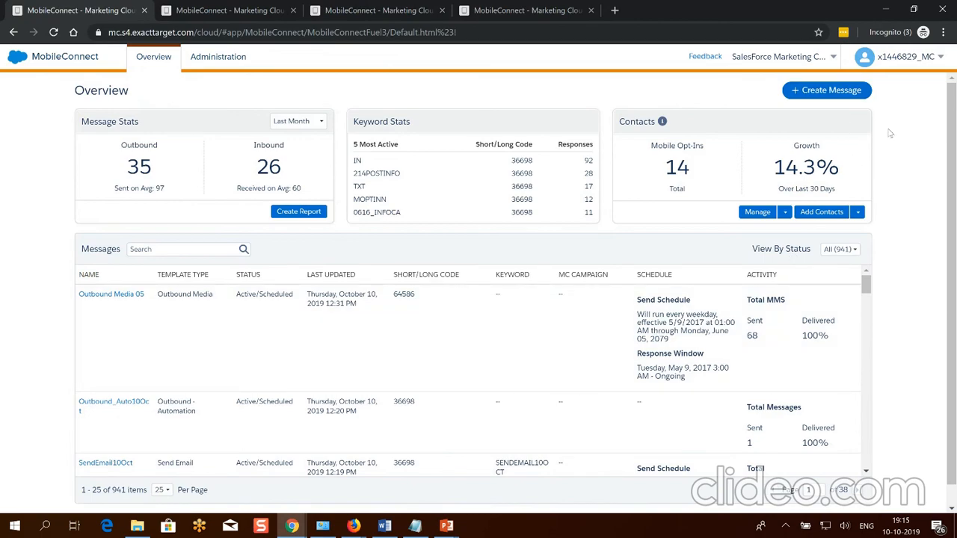
Click Create Message on the Overview page to reach Select Template.
left_click(830, 92)
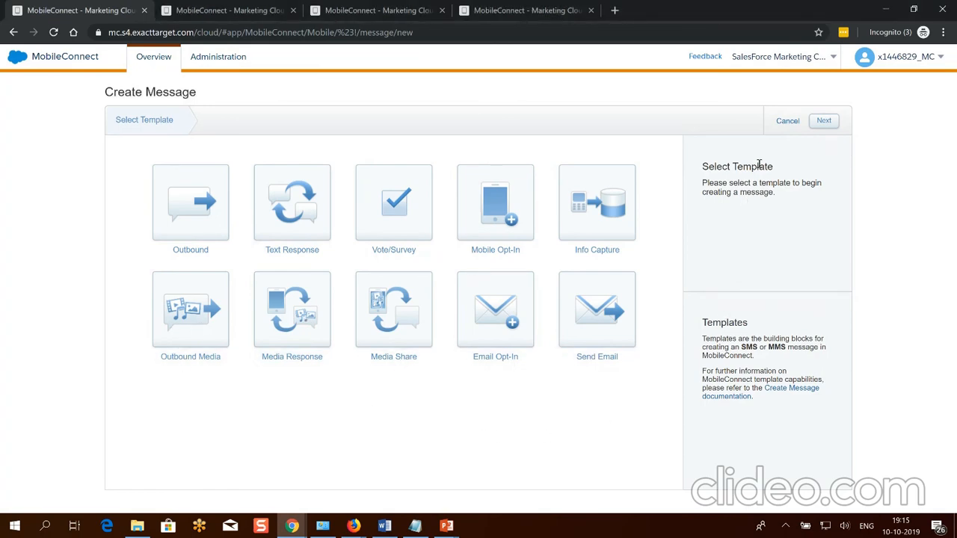
Choose the Outbound template and advance to the message properties.
left_click(199, 203)
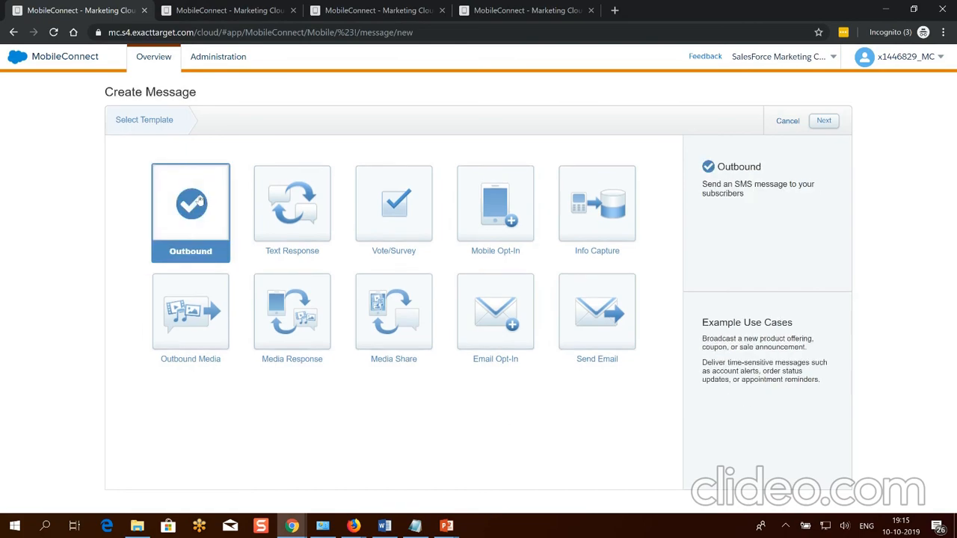
double_click(738, 166)
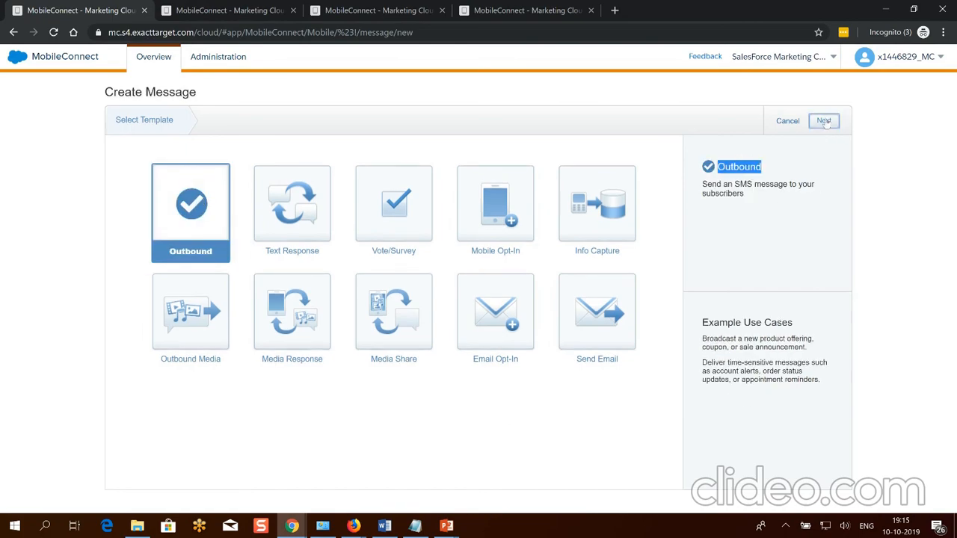
left_click(824, 121)
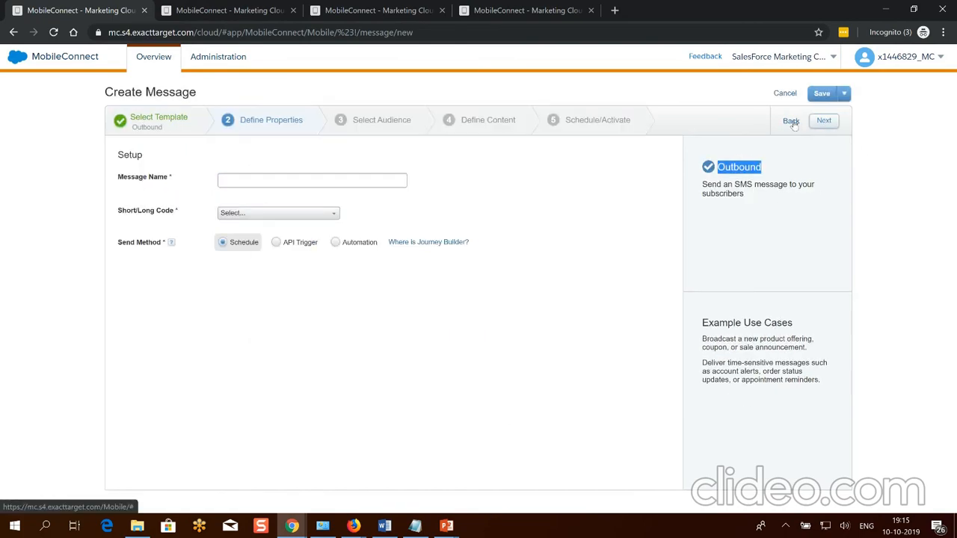
left_click(792, 122)
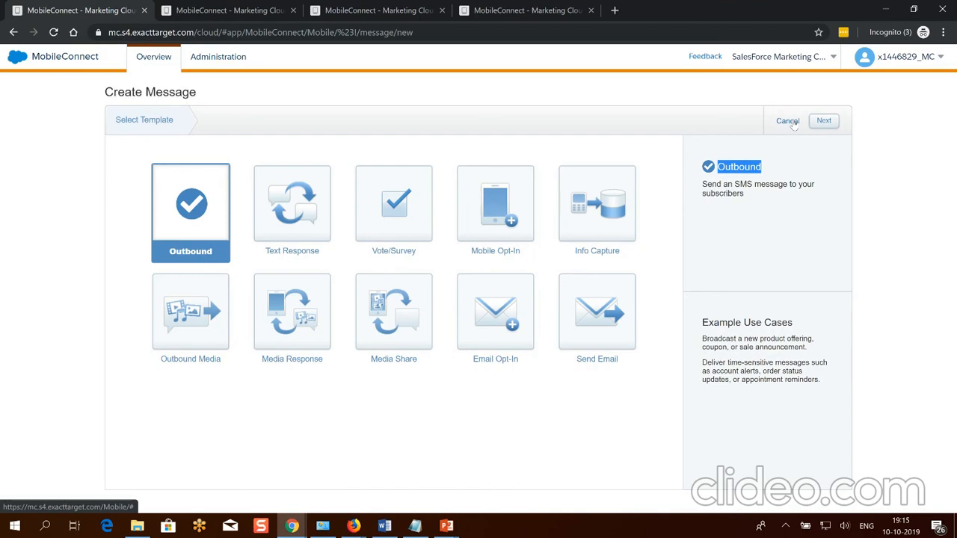
left_click(823, 121)
Name the message 'VJ Outbound MESSAGE', pick short code 36698 US, and continue.
left_click(233, 179)
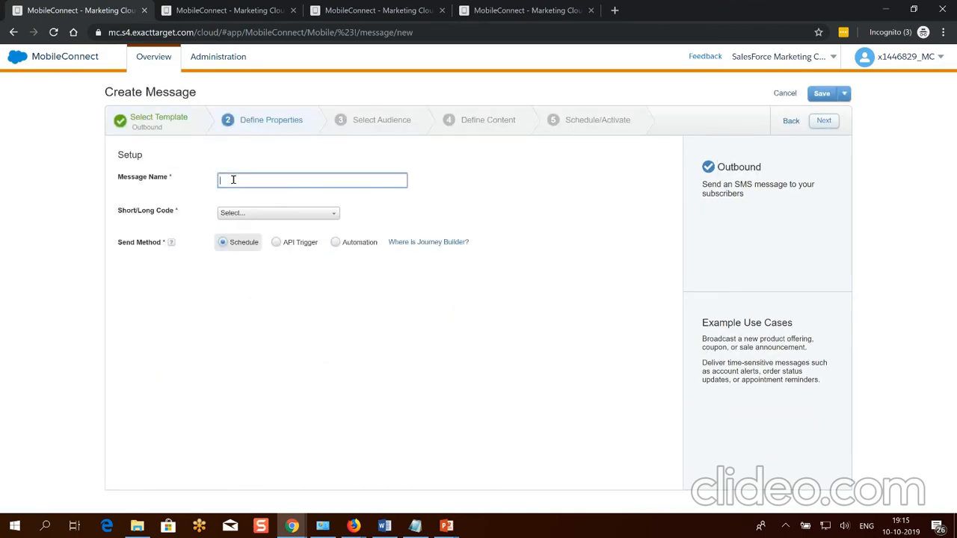
type("VJ Outbound MESSAGE")
left_click(285, 214)
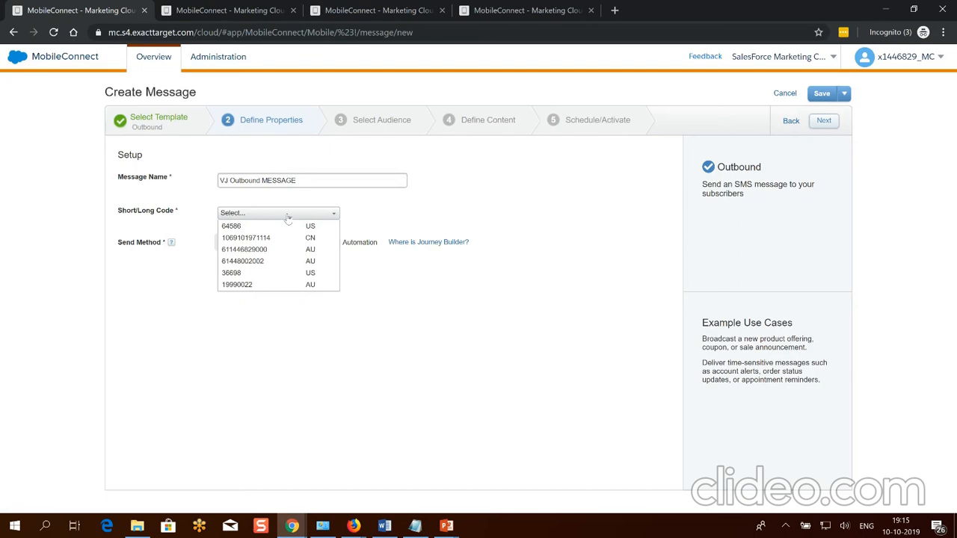
left_click(278, 274)
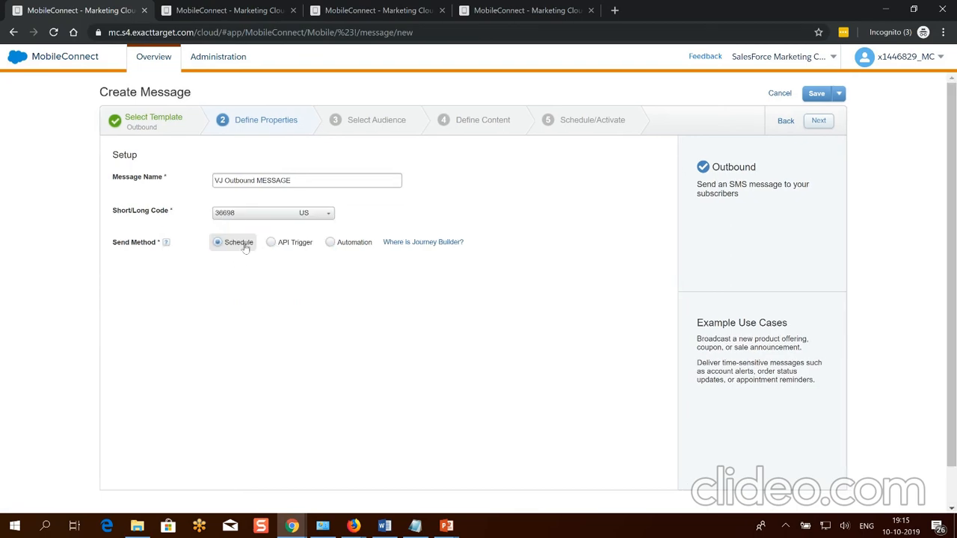
left_click(819, 121)
Set the audience to the Filter_10Oct contact list (3 contacts) and continue to content.
left_click(204, 155)
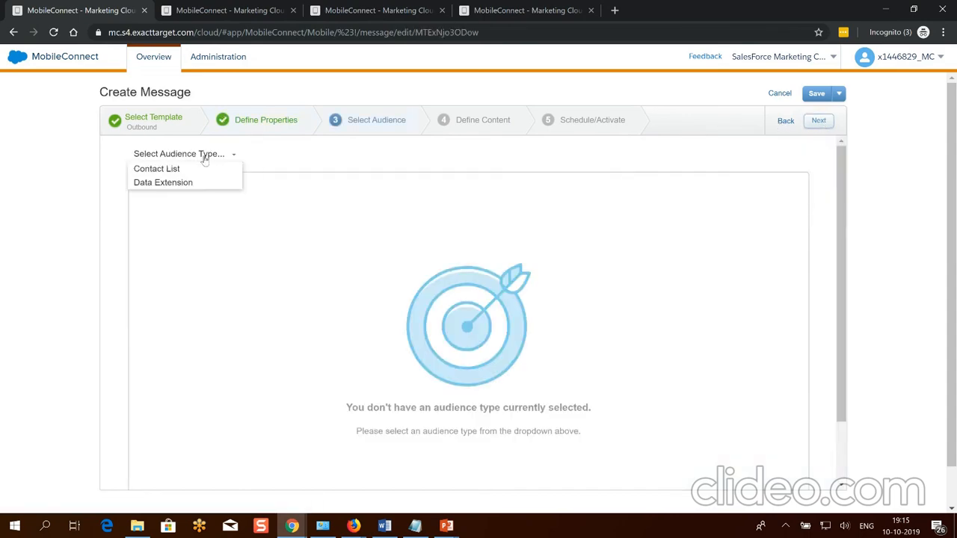
left_click(168, 171)
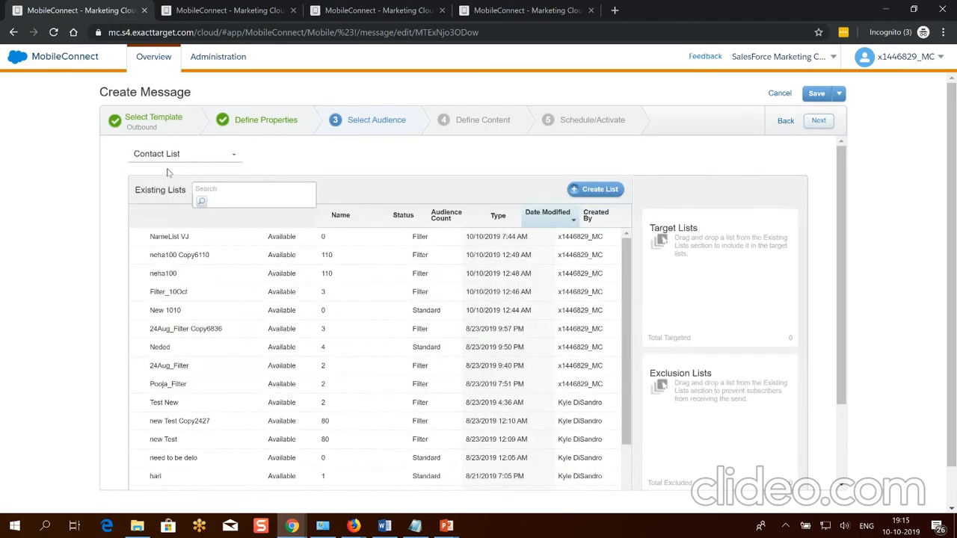
left_click(198, 298)
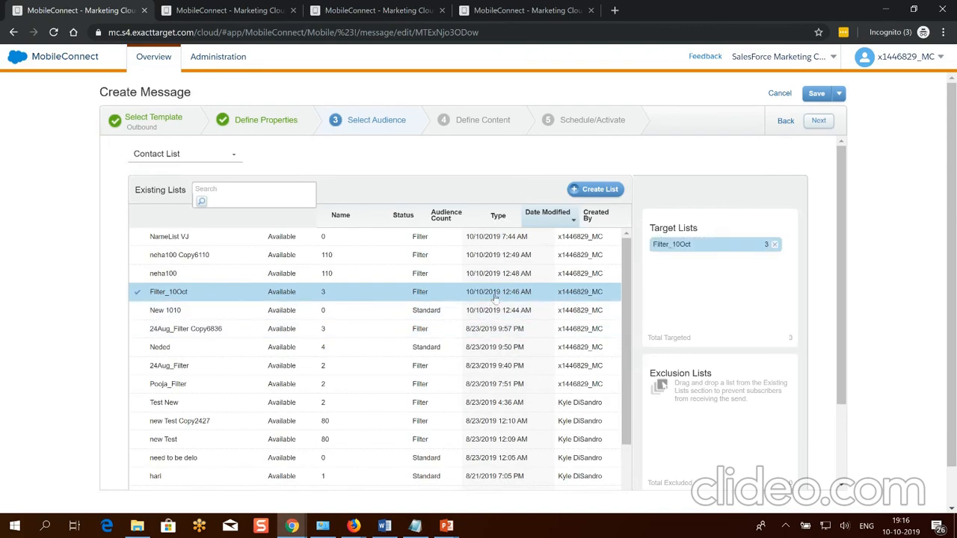
left_click(819, 121)
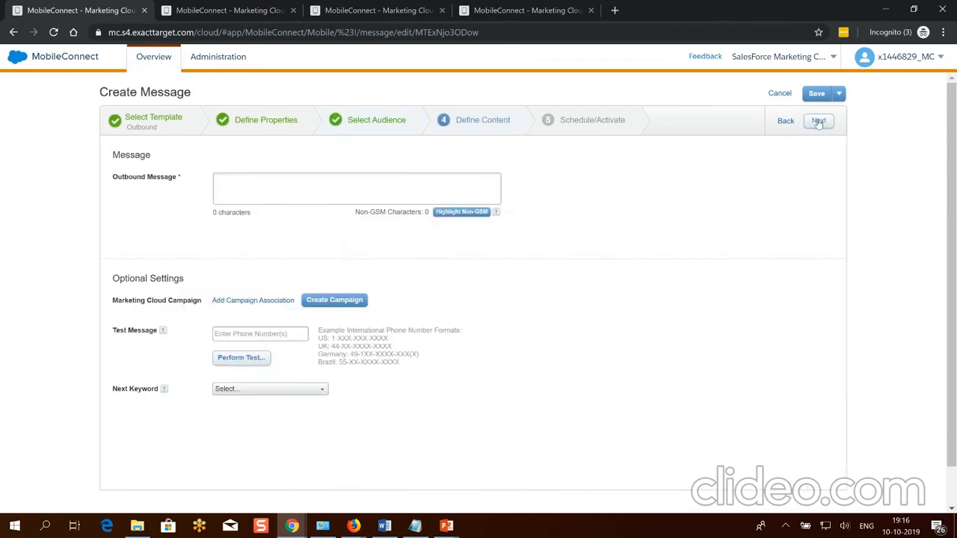
Insert the stored header greeting into the outbound message, followed by the word Outbound.
left_click(273, 186)
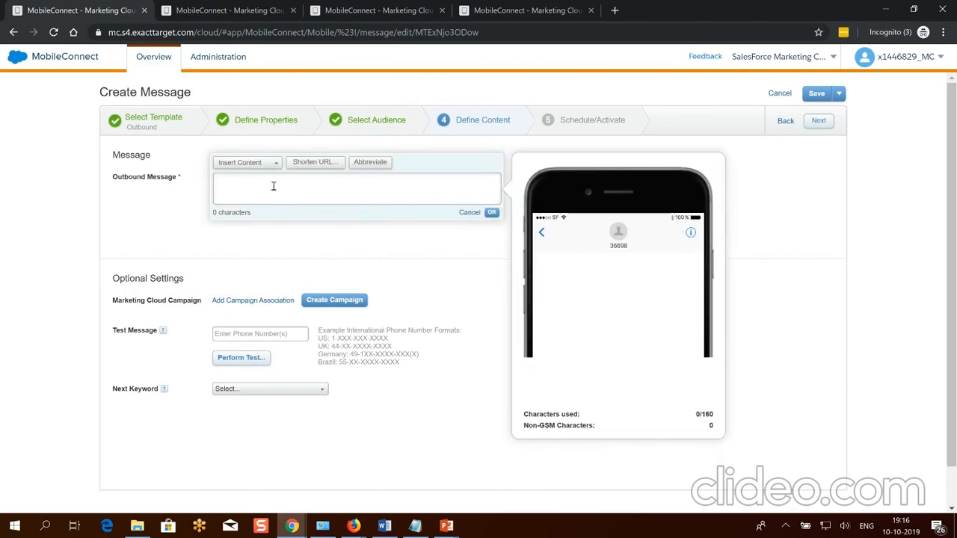
type("Outbound")
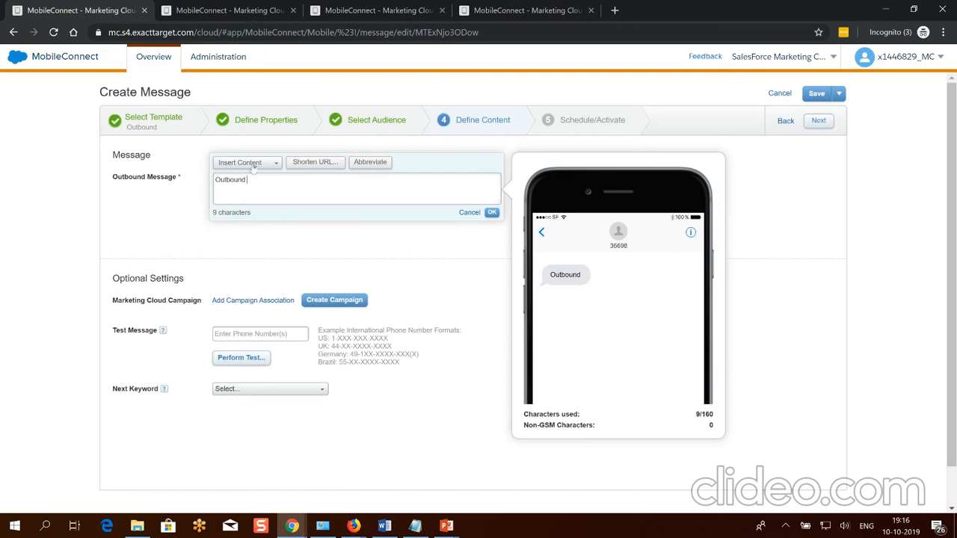
left_click_drag(257, 180, 218, 185)
key("ctrl+c")
key("BackSpace")
left_click(236, 164)
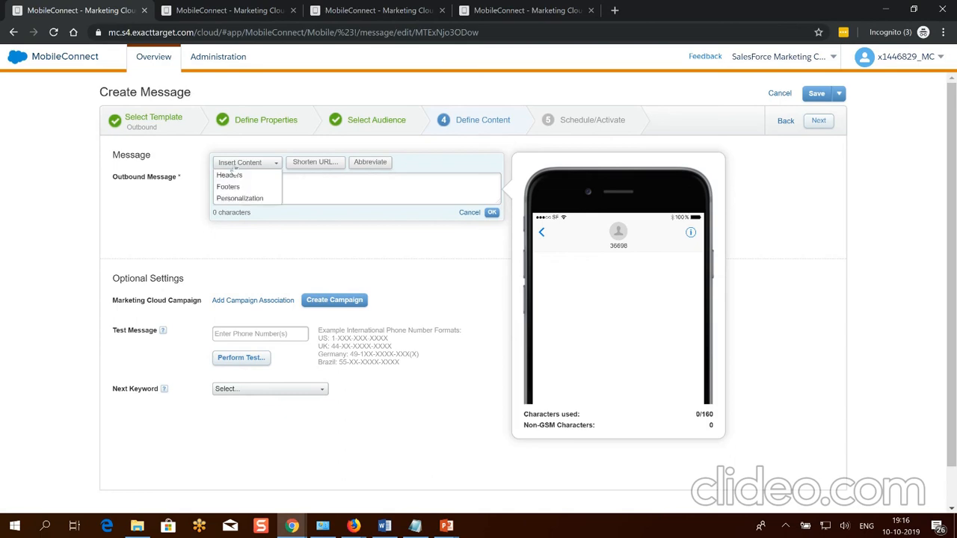
mouse_move(233, 175)
left_click(304, 178)
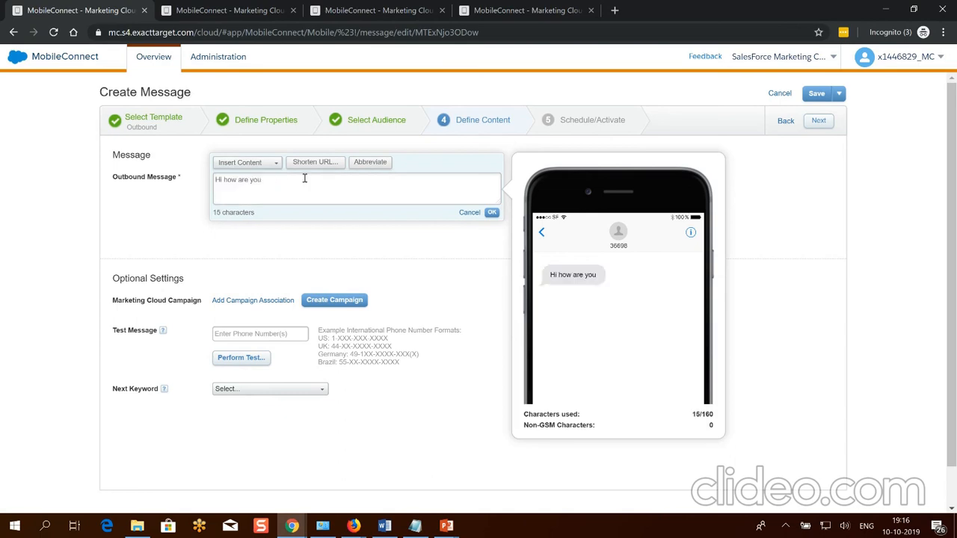
key("ctrl+v")
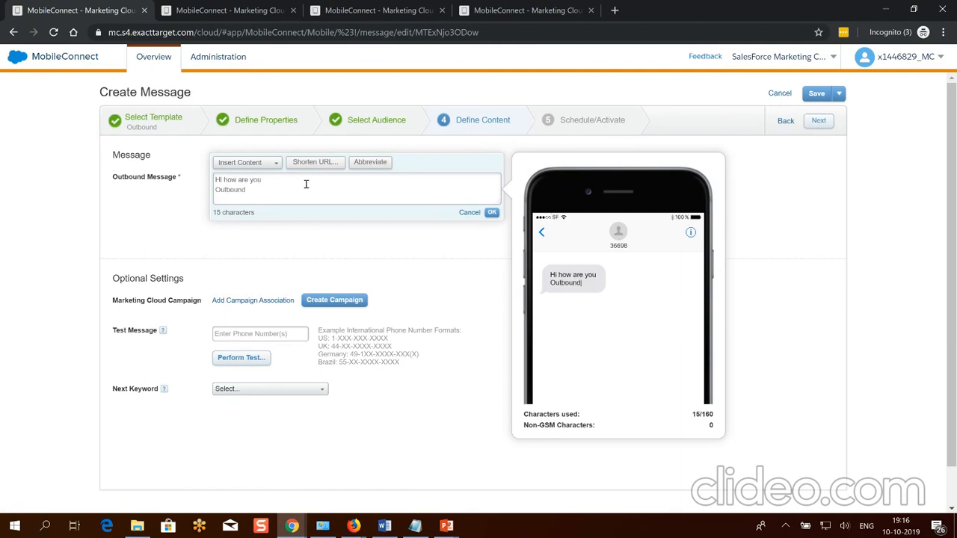
Append the stored thank-you footer and confirm the 51-character message text.
left_click(250, 162)
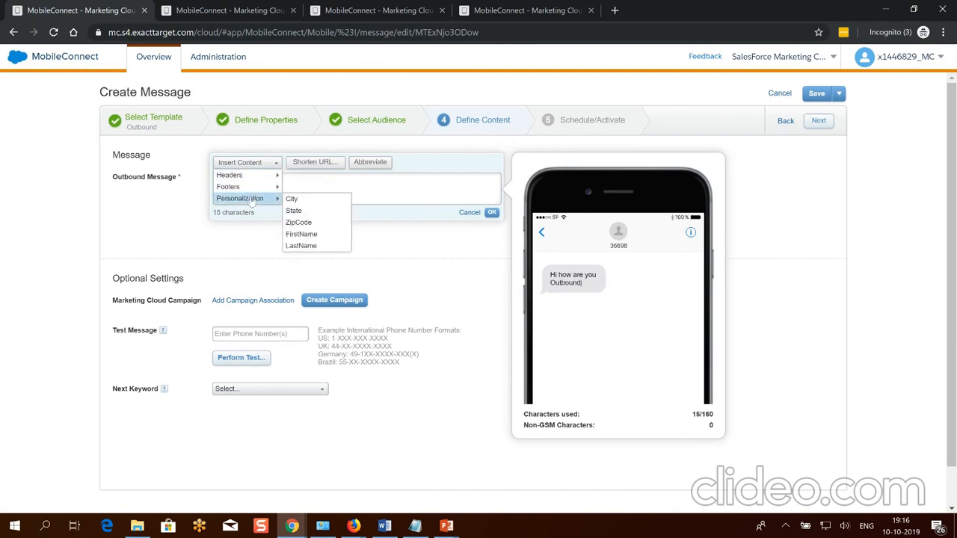
mouse_move(250, 187)
left_click(320, 188)
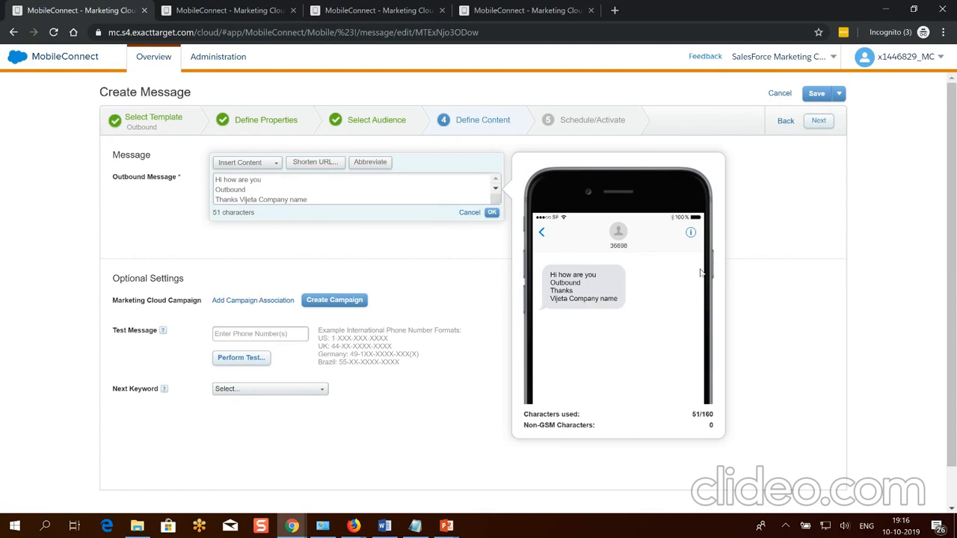
left_click(491, 213)
left_click(823, 125)
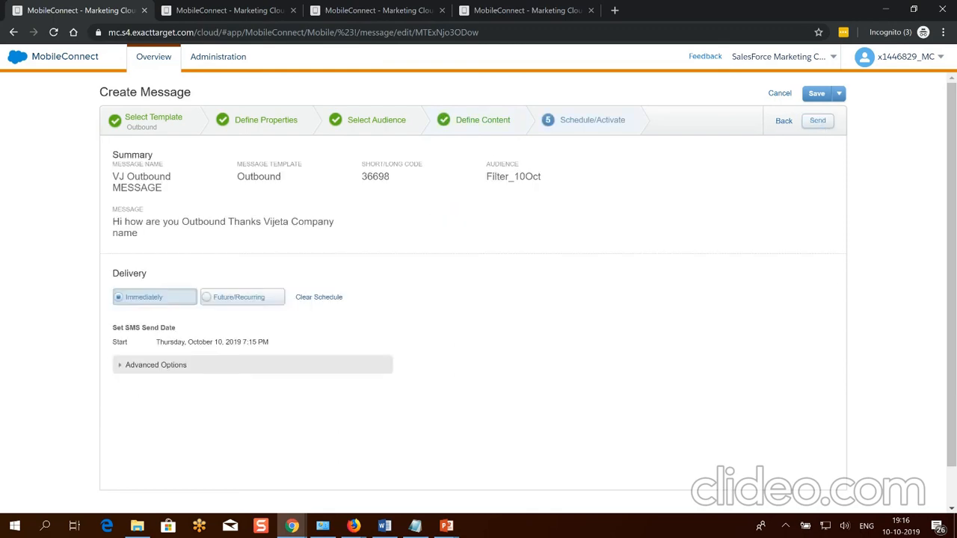
Try an immediate send, which the send blackout window blocks, and save the message as a draft.
key("alt+Tab")
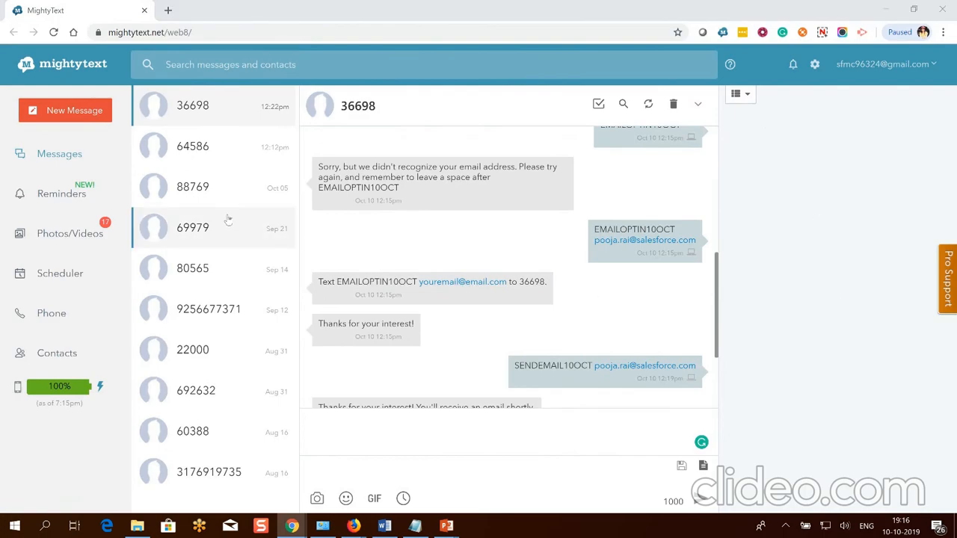
key("alt+Tab")
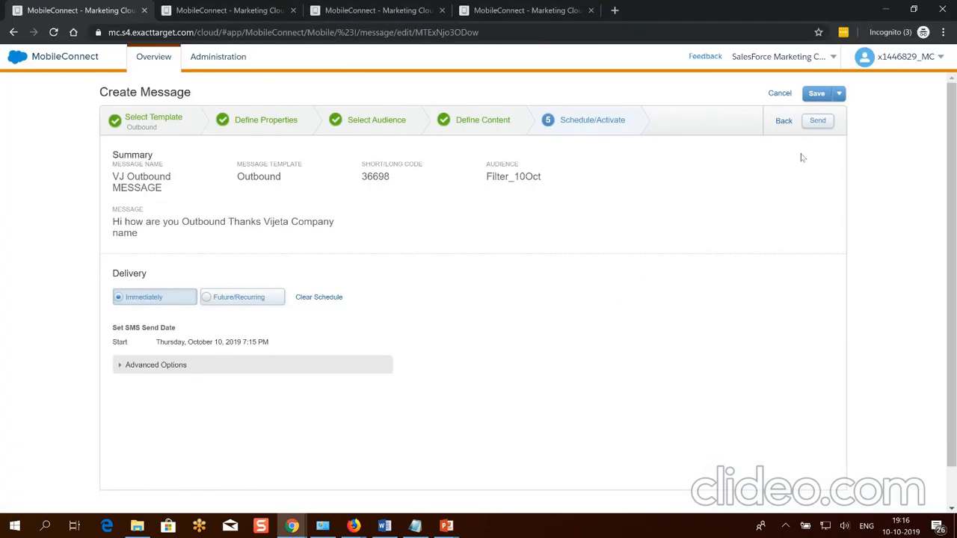
left_click(818, 121)
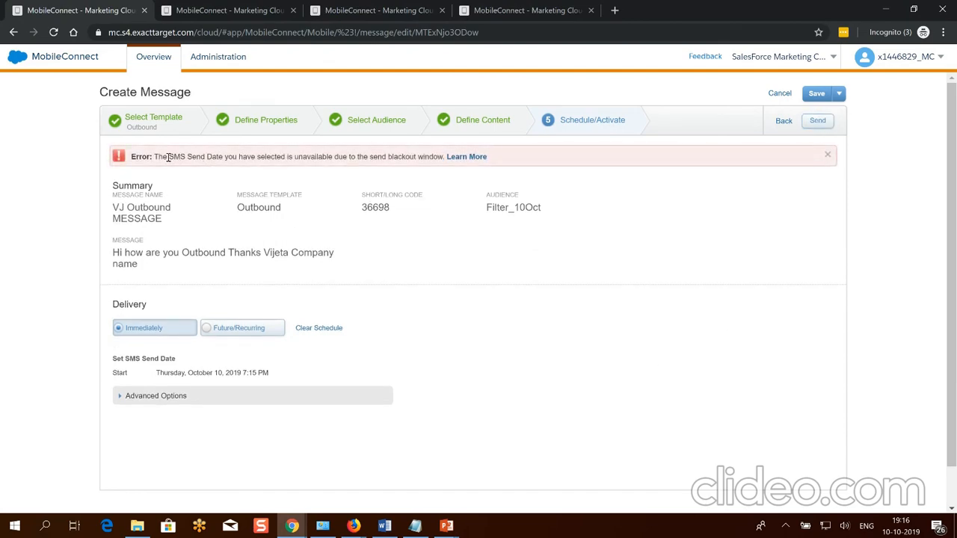
left_click_drag(168, 157, 411, 157)
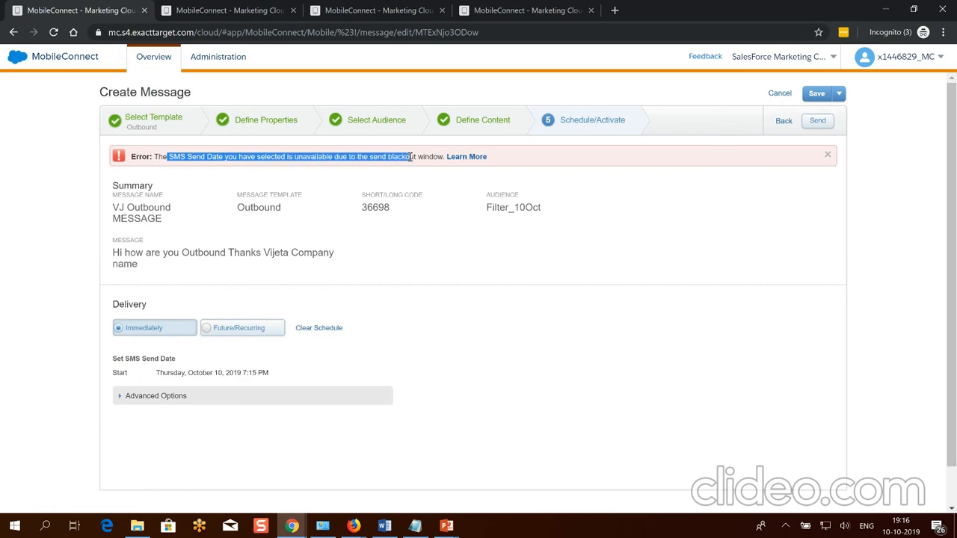
left_click(575, 267)
left_click(816, 93)
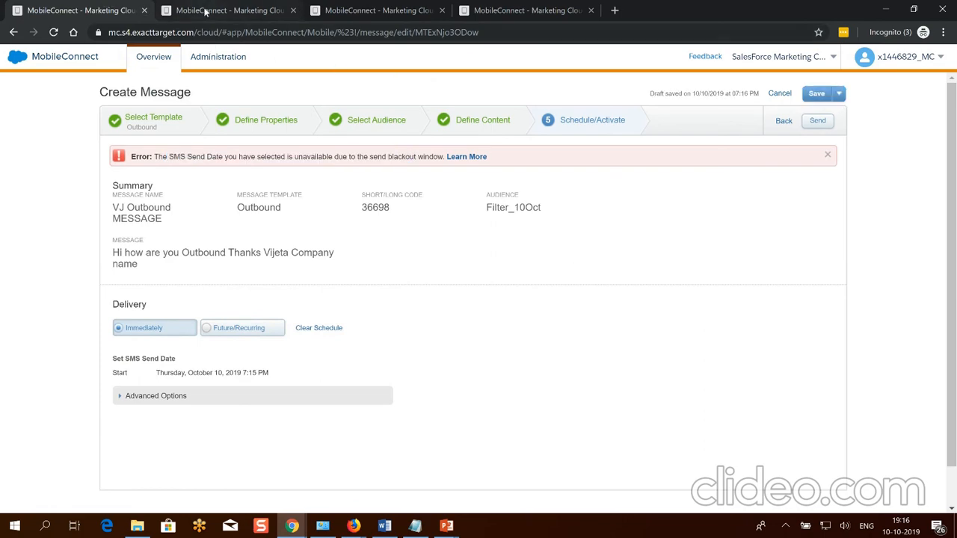
Set Send Blackout status to Disabled in Administration, save, and reload to verify it's off.
left_click(154, 58)
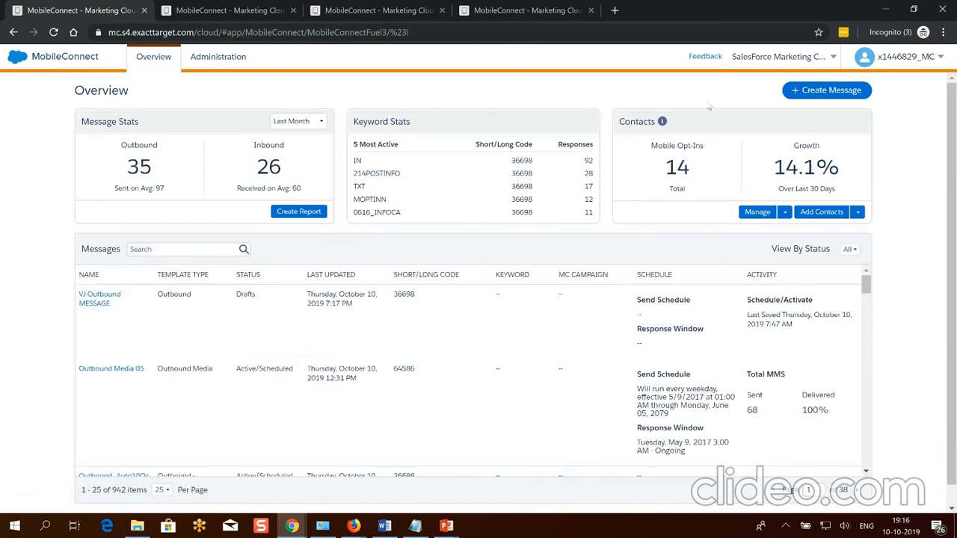
left_click(224, 61)
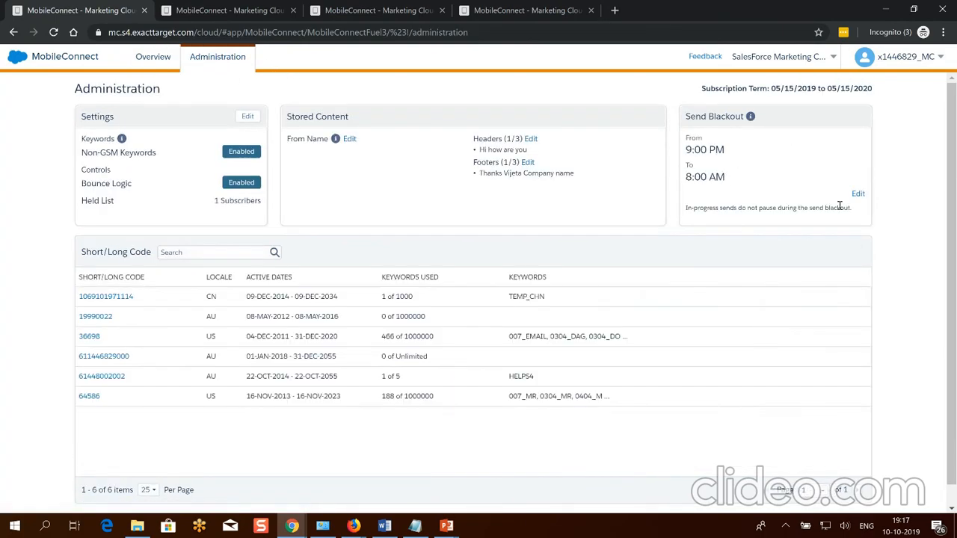
left_click(859, 194)
left_click(496, 145)
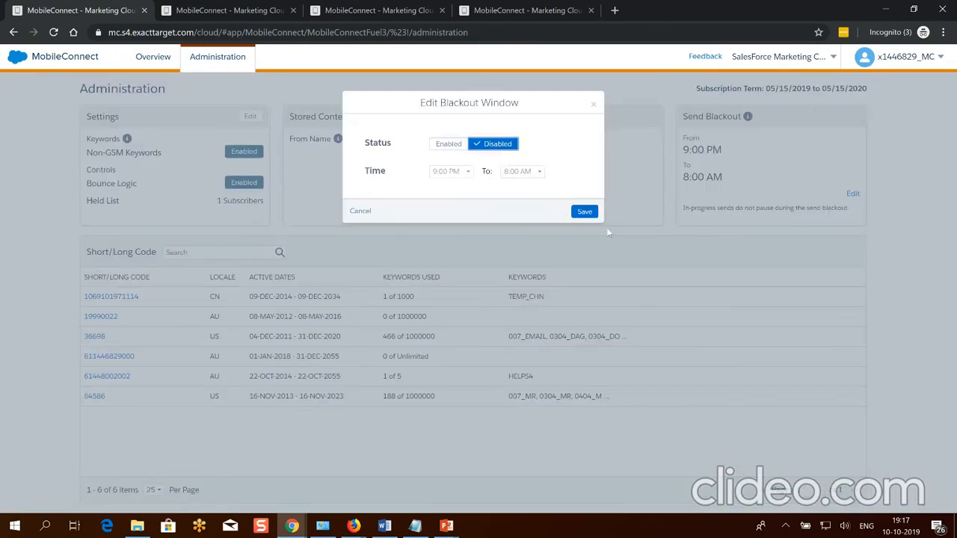
left_click(585, 213)
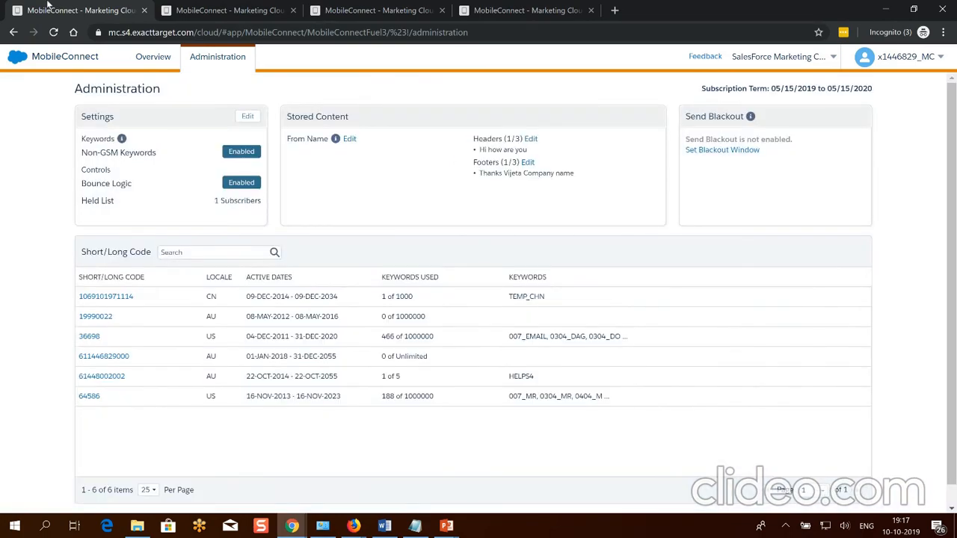
left_click(53, 32)
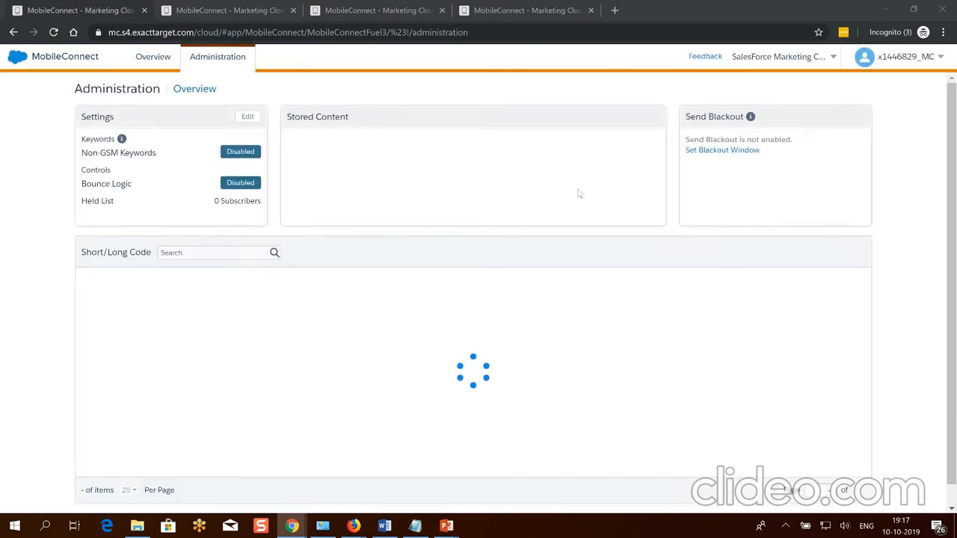
Open the VJ Outbound MESSAGE draft from Overview and confirm an immediate send.
left_click(153, 59)
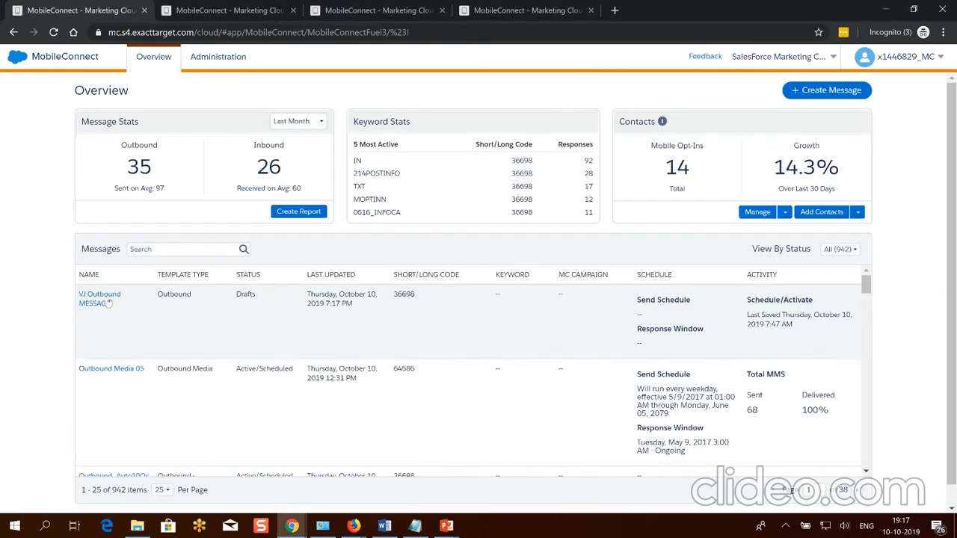
left_click(102, 303)
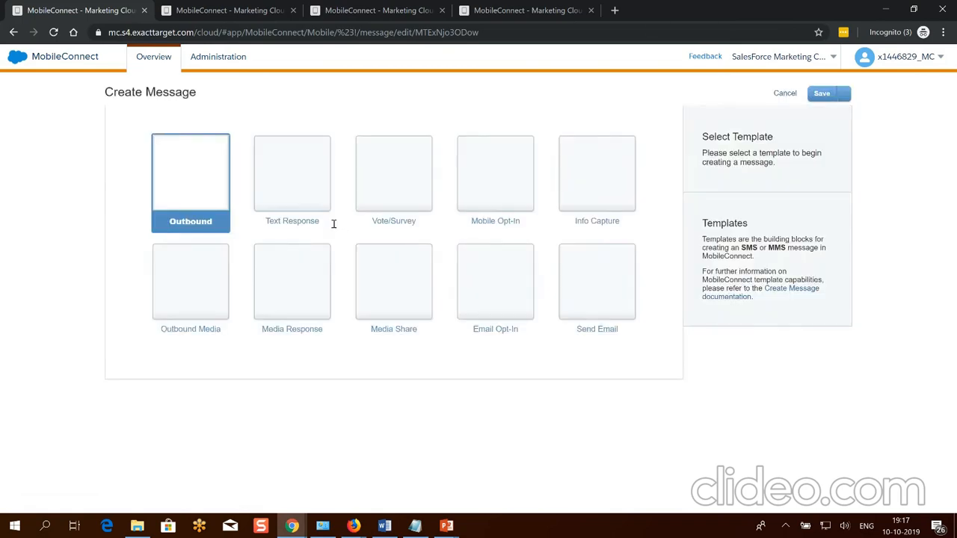
left_click(822, 120)
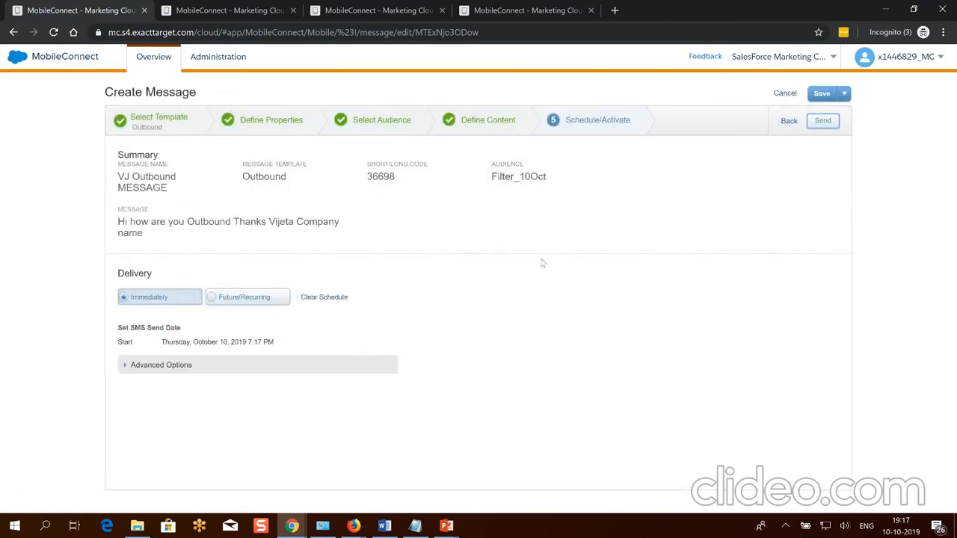
left_click(576, 323)
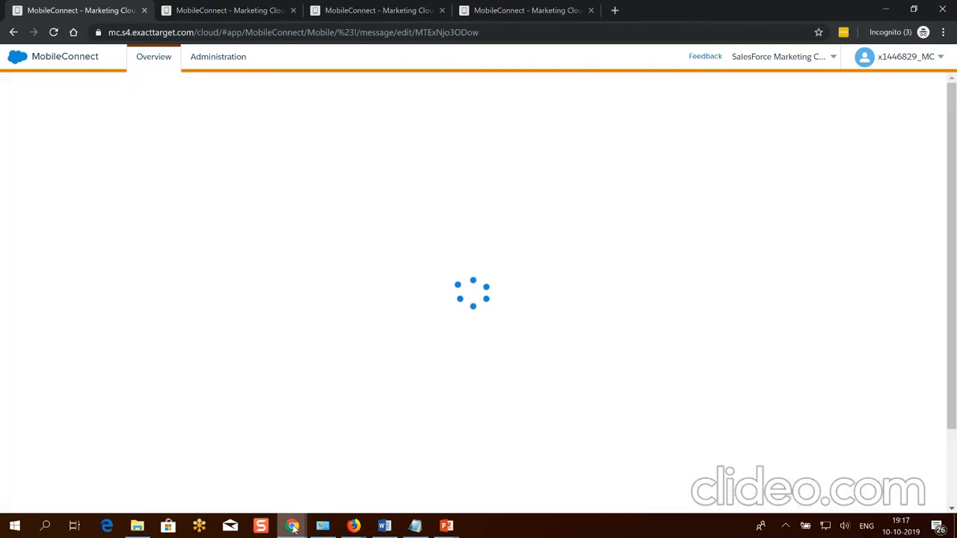
Check the Outbound_Auto10Oct text from 36698 in MightyText, then start a new MobileConnect message.
mouse_move(294, 528)
left_click(736, 480)
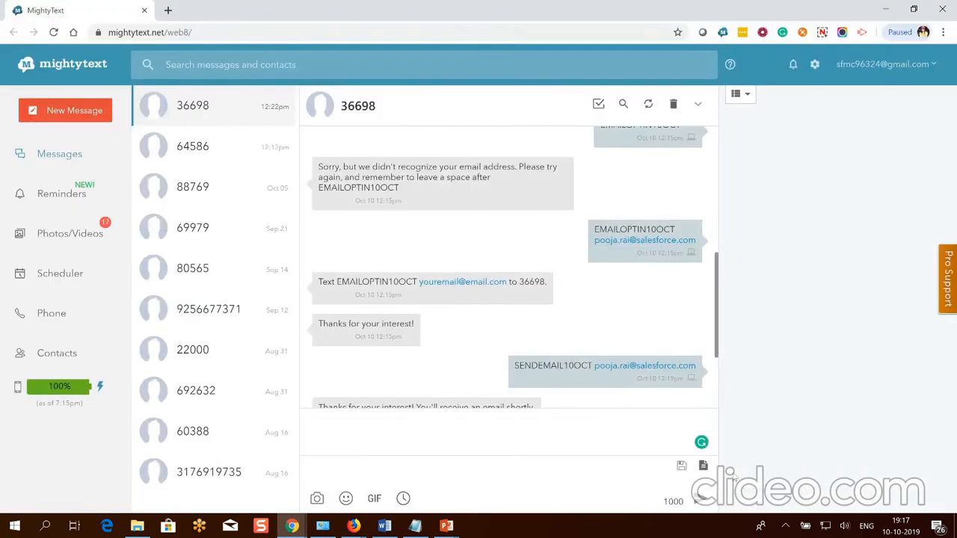
scroll(502, 327, "down", 2)
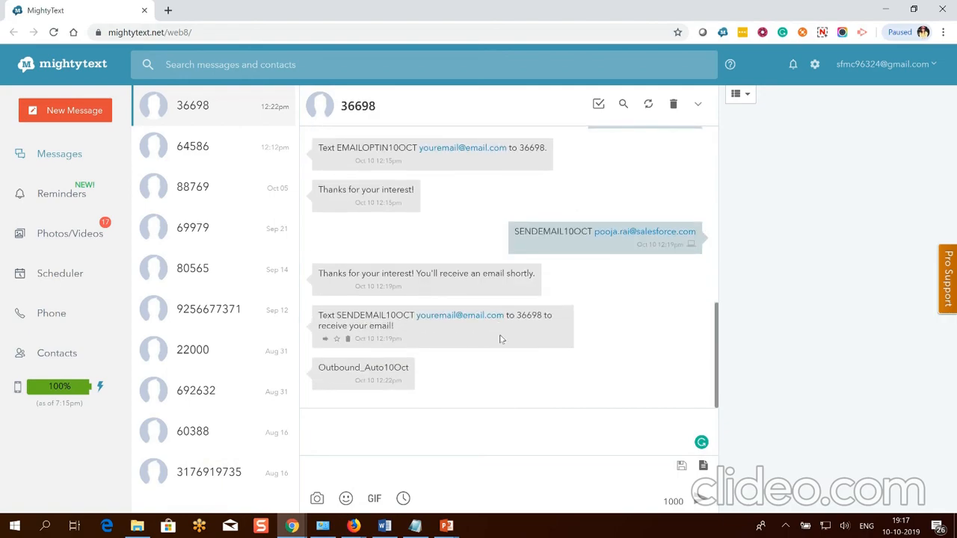
key("alt+Tab")
left_click(827, 117)
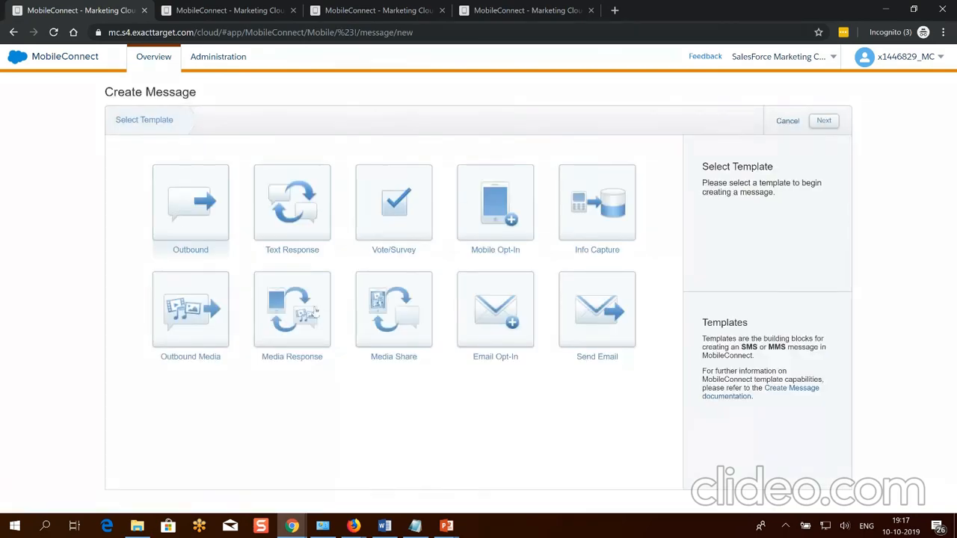
Choose the Vote/Survey template tile and advance to Define Properties.
left_click(415, 193)
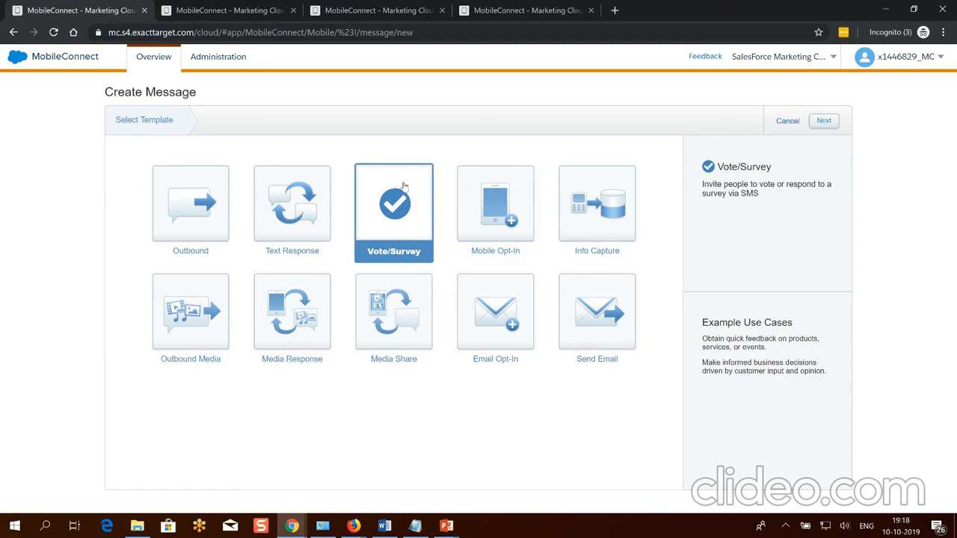
left_click(824, 122)
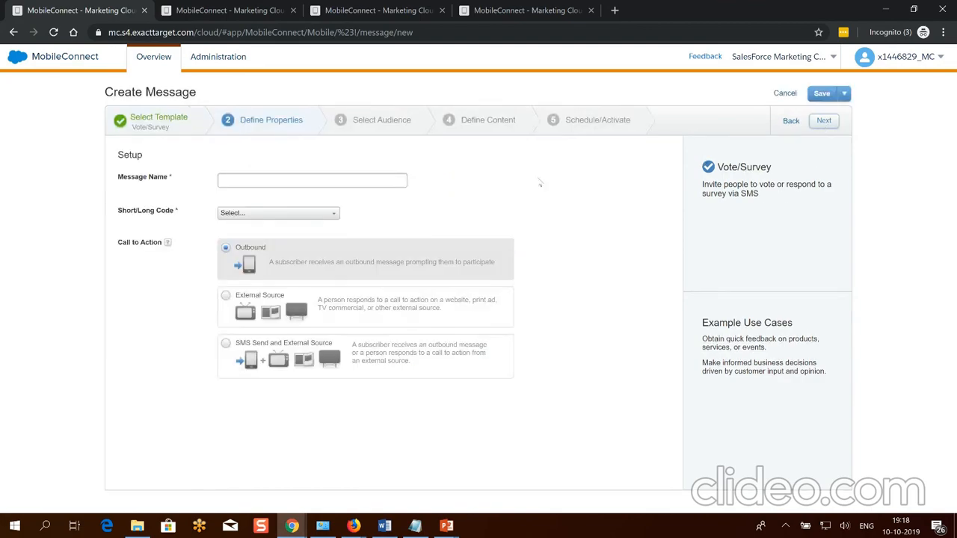
Name the message 'Vote Survey message', pick short code 36698 US, and create keyword VOTESURVEYMESSAGE.
left_click(289, 177)
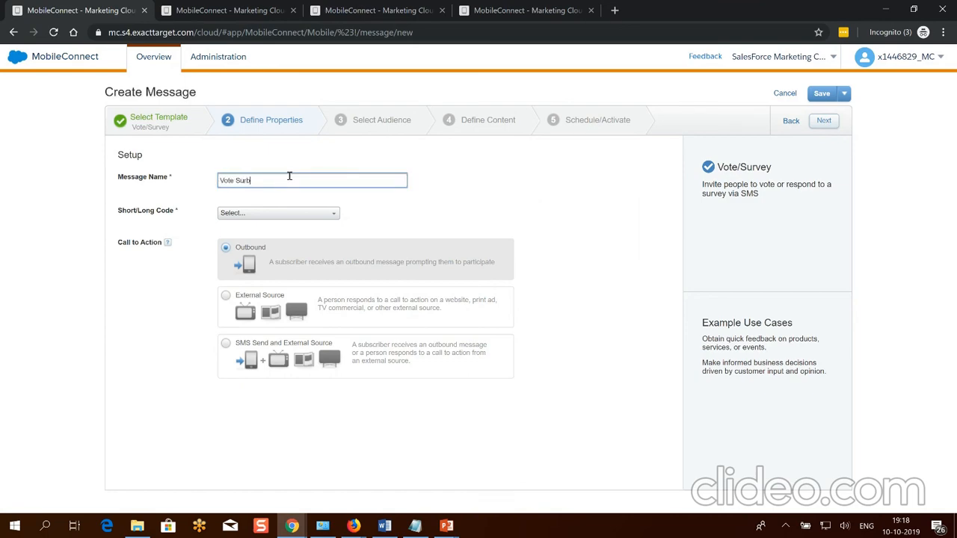
type("Vote Survey message")
key("ctrl+a")
left_click(290, 215)
left_click(292, 274)
left_click(345, 270)
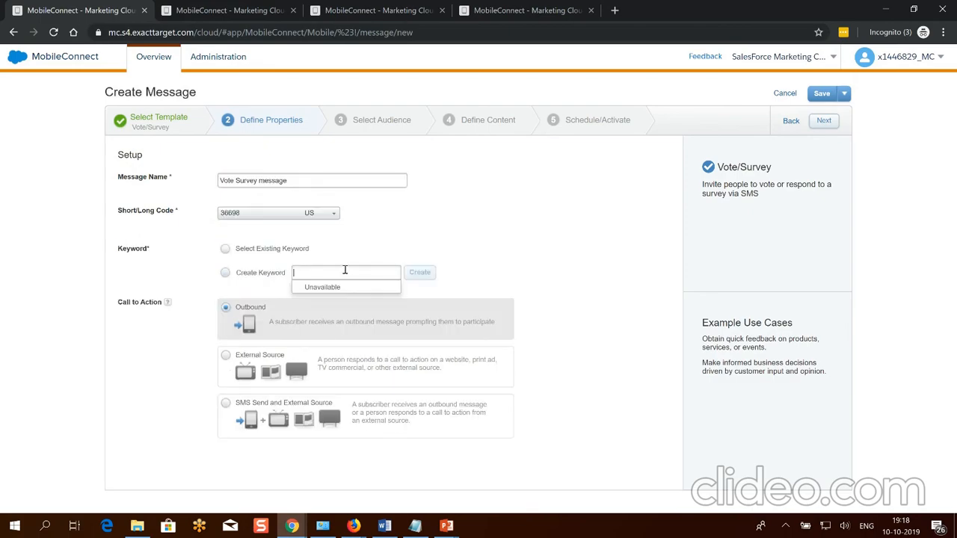
type("VOTESURVEYMESSAGE")
left_click(420, 273)
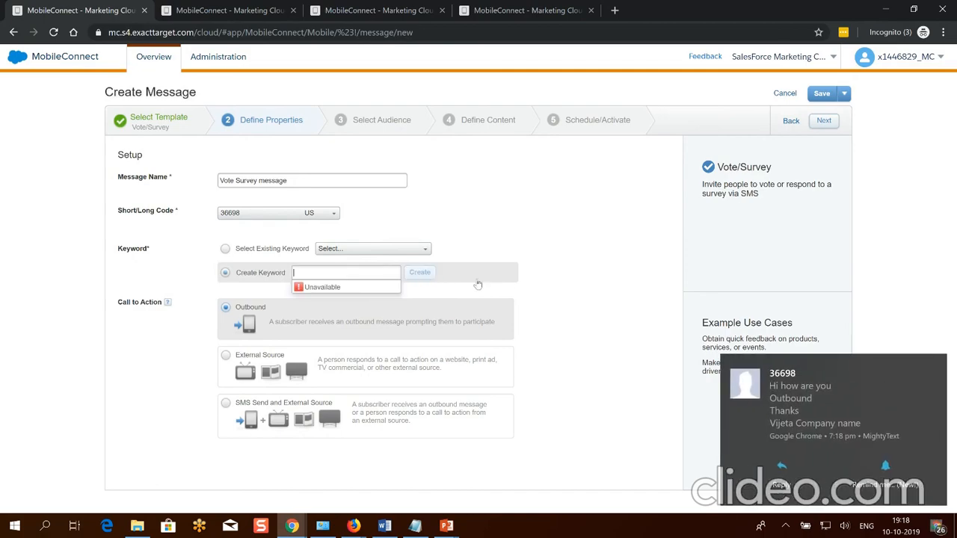
Review the received outbound text from 36698, then advance to audience selection.
left_click(796, 402)
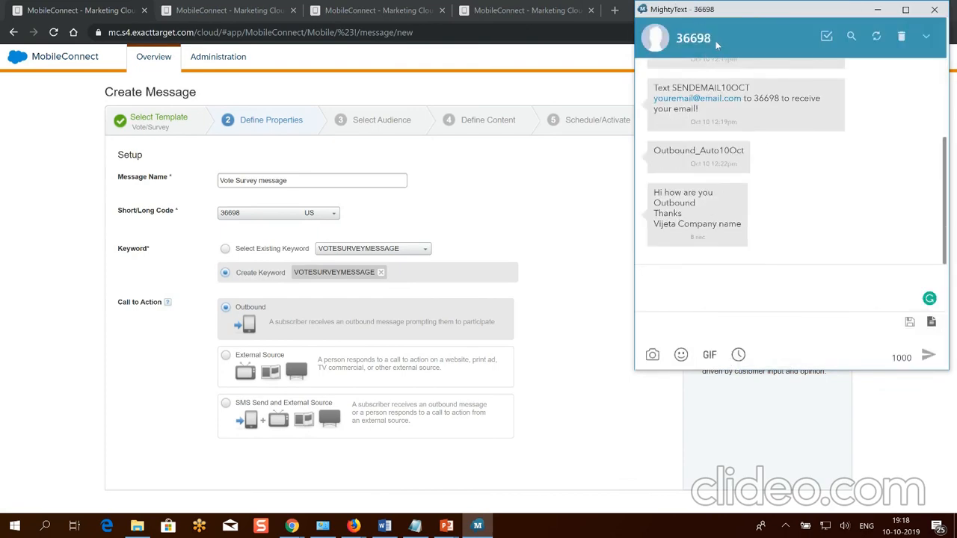
mouse_move(662, 196)
left_click_drag(655, 190, 757, 226)
left_click(811, 207)
left_click(568, 192)
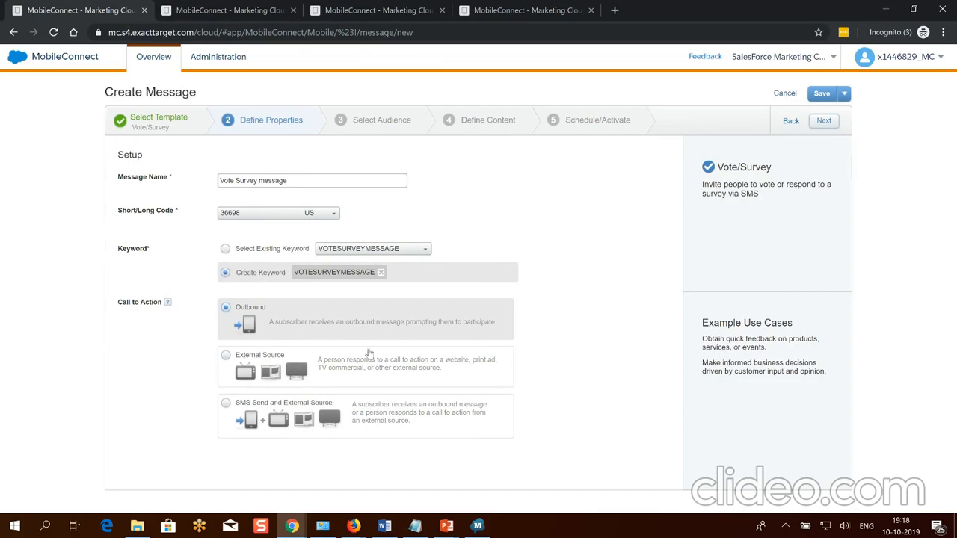
left_click(824, 122)
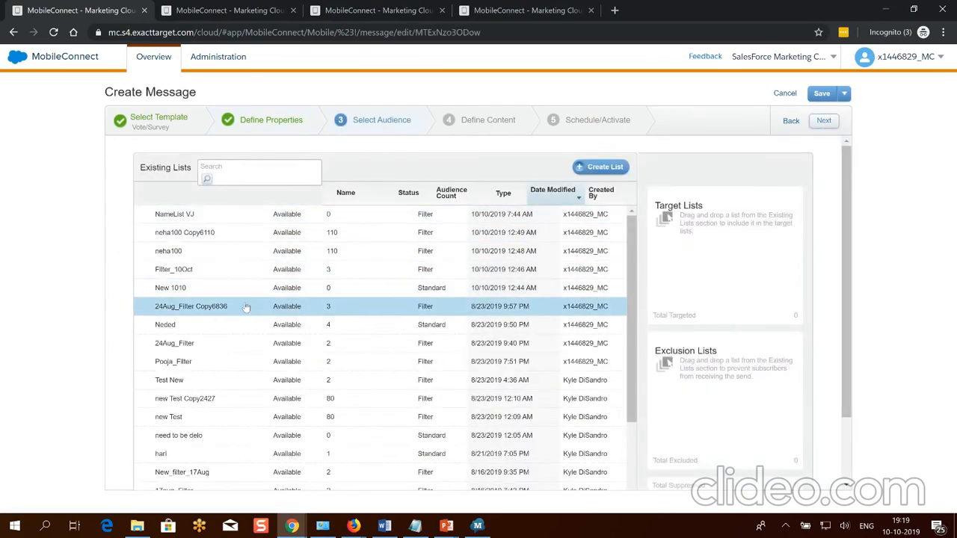
Target the Filter_10Oct list for the Vote Survey message.
left_click(249, 292)
left_click(251, 292)
left_click(251, 274)
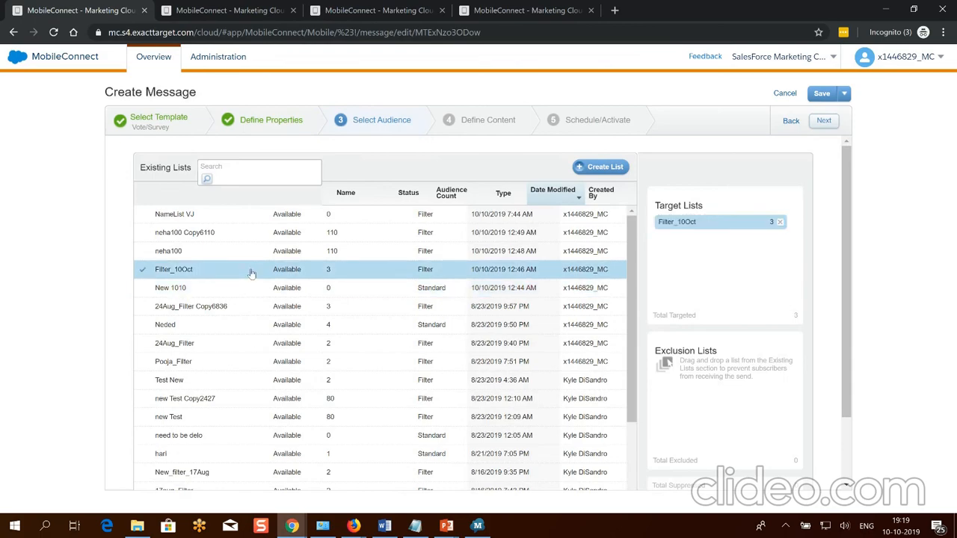
left_click(830, 122)
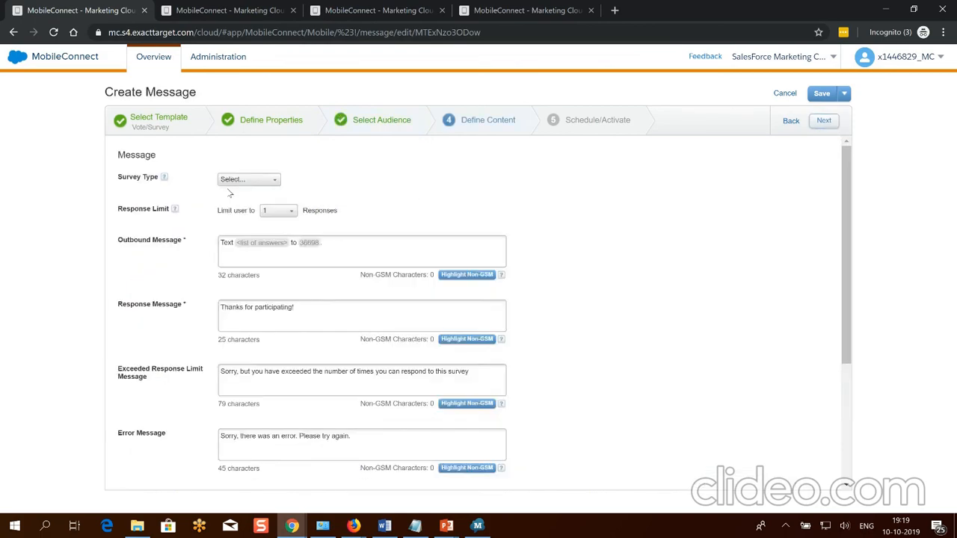
Make it a True/False survey with True as the correct answer and accept the incorrect-answer response.
left_click(234, 181)
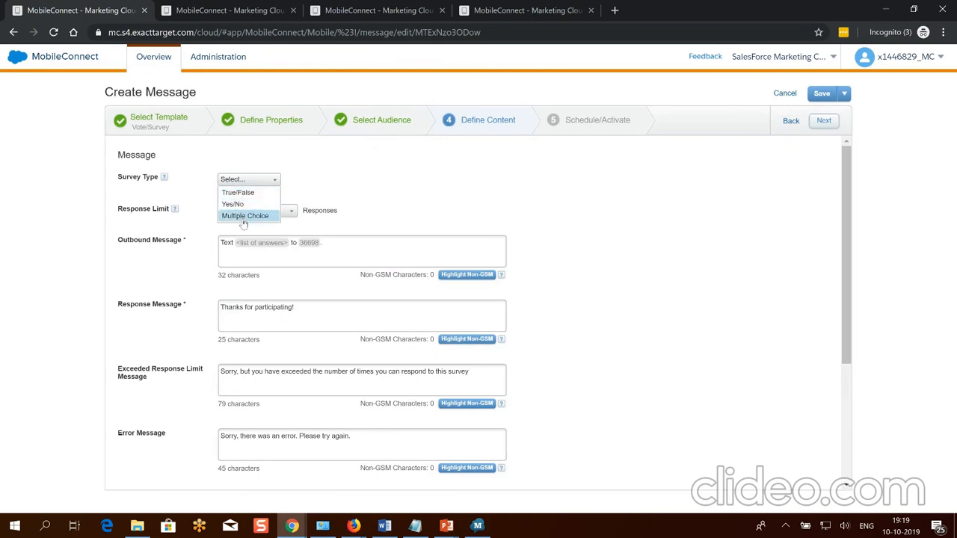
left_click(240, 194)
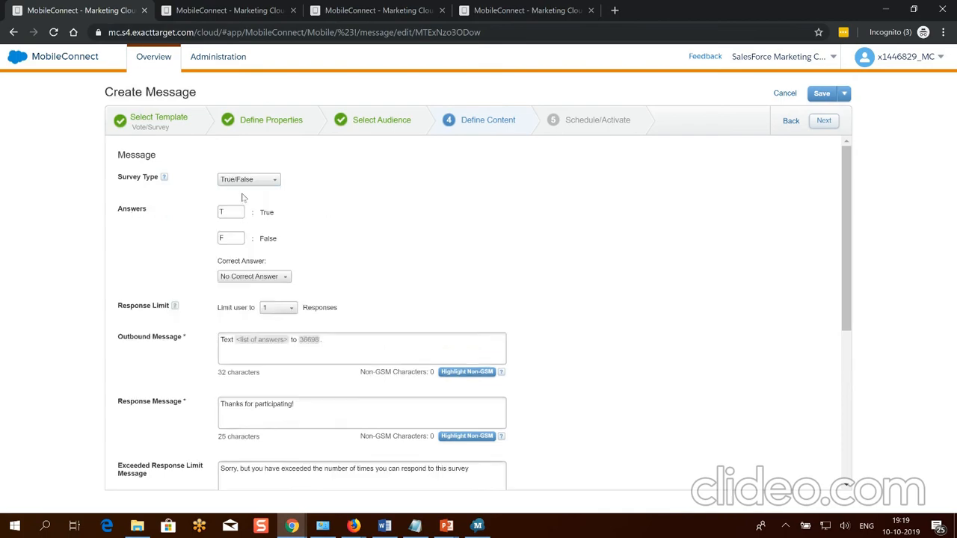
left_click(247, 276)
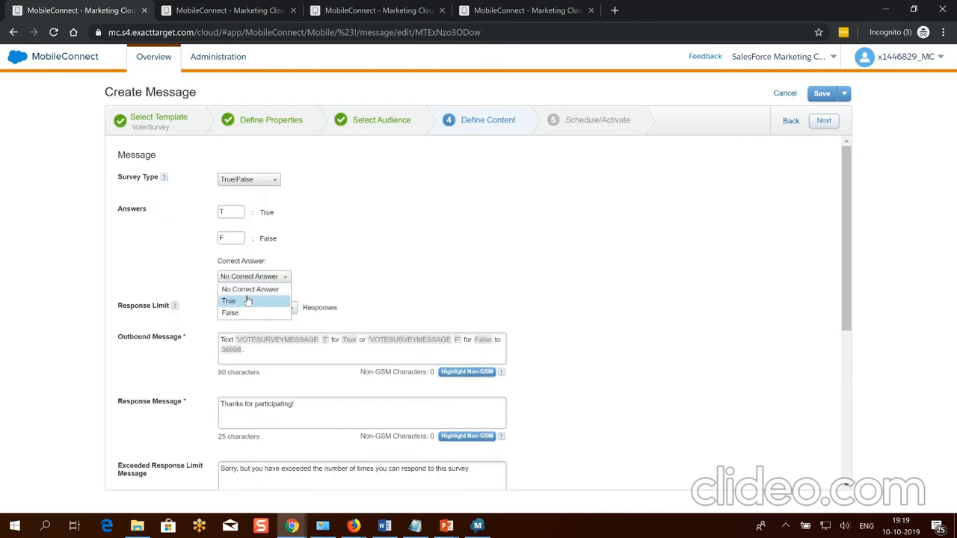
left_click(251, 300)
scroll(746, 282, "down", 2)
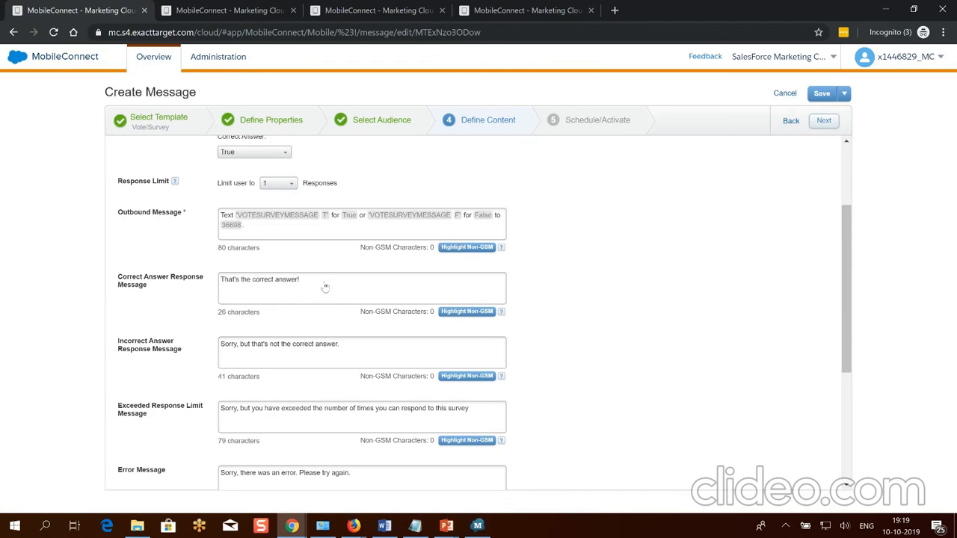
left_click(374, 353)
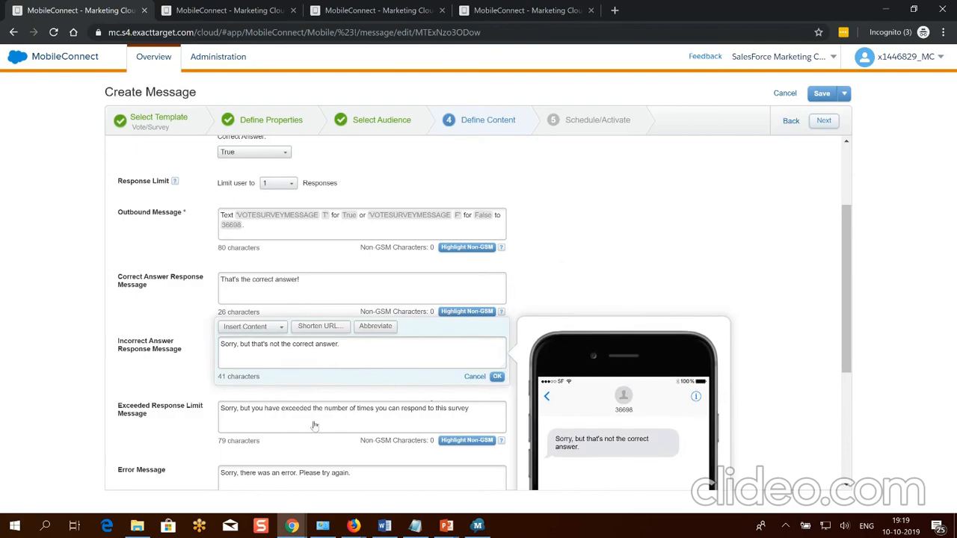
left_click(498, 377)
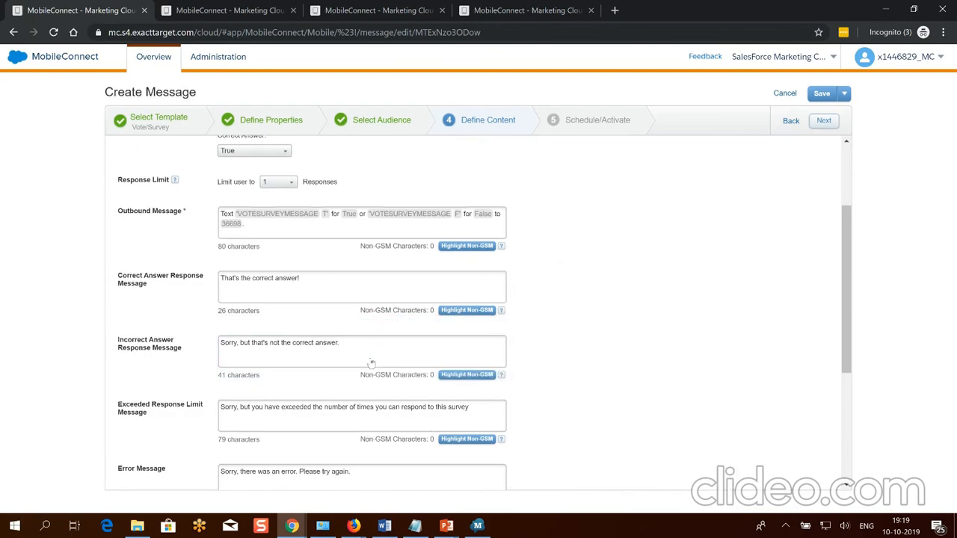
scroll(367, 365, "down", 4)
scroll(740, 242, "up", 5)
left_click(822, 120)
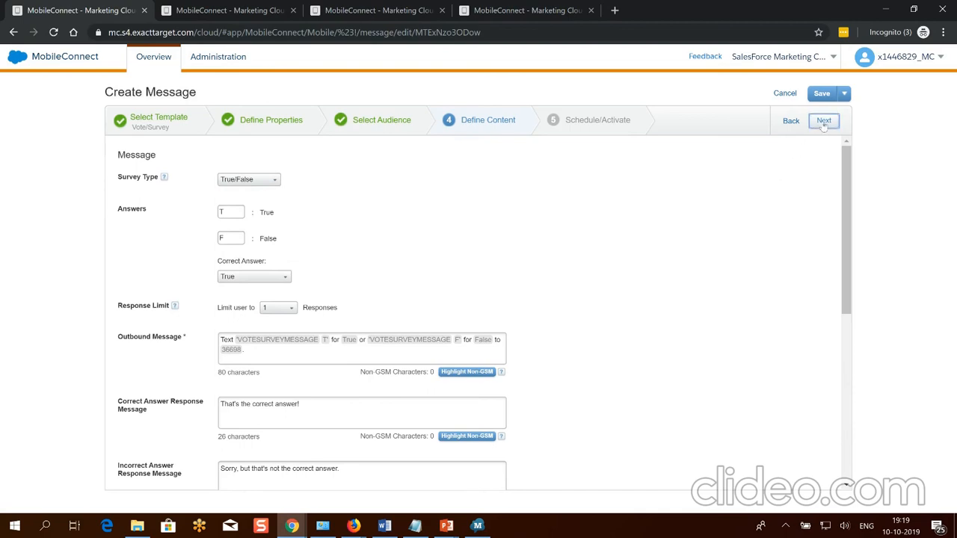
Copy the keyword VOTESURVEYMESSAGE and confirm sending the Vote Survey message immediately.
double_click(511, 181)
key("ctrl+c")
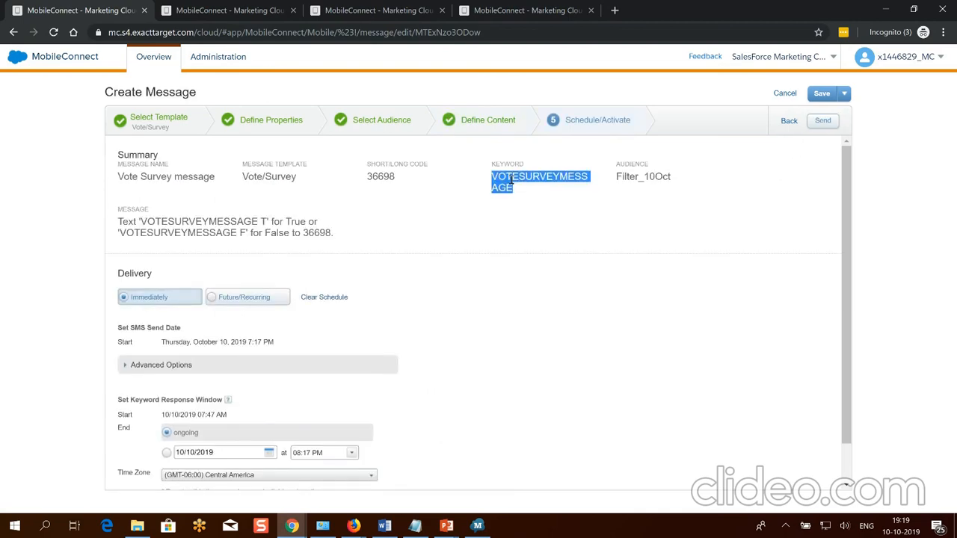
left_click(823, 120)
left_click(581, 326)
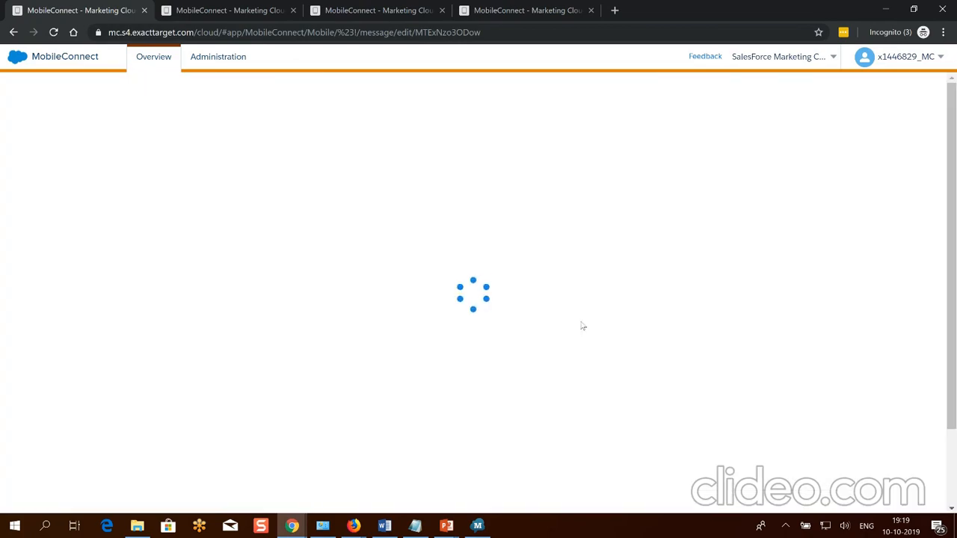
left_click(477, 526)
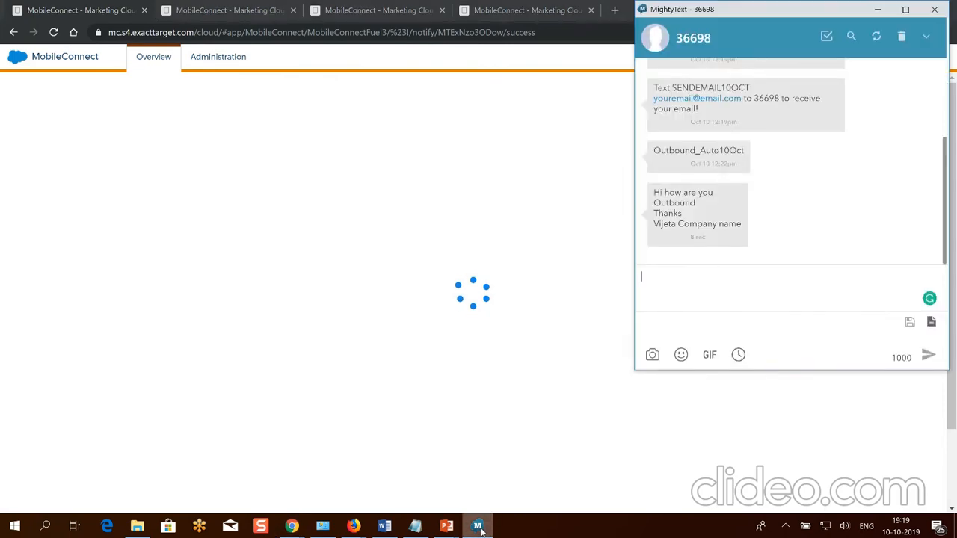
Text VOTESURVEYMESSAGE, then the vote VOTESURVEYMESSAGE T, to 36698 from MightyText.
left_click(684, 287)
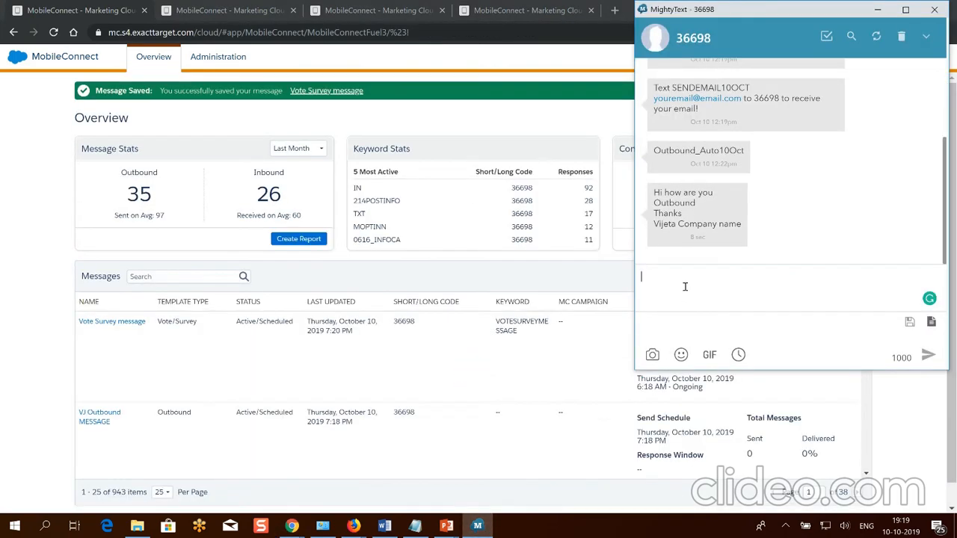
key("ctrl+v")
key("Return")
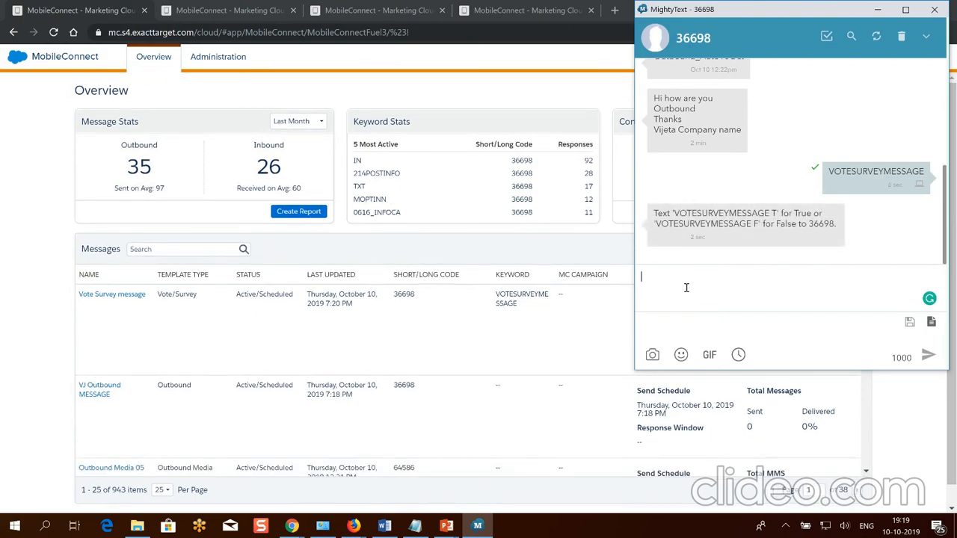
key("ctrl+v")
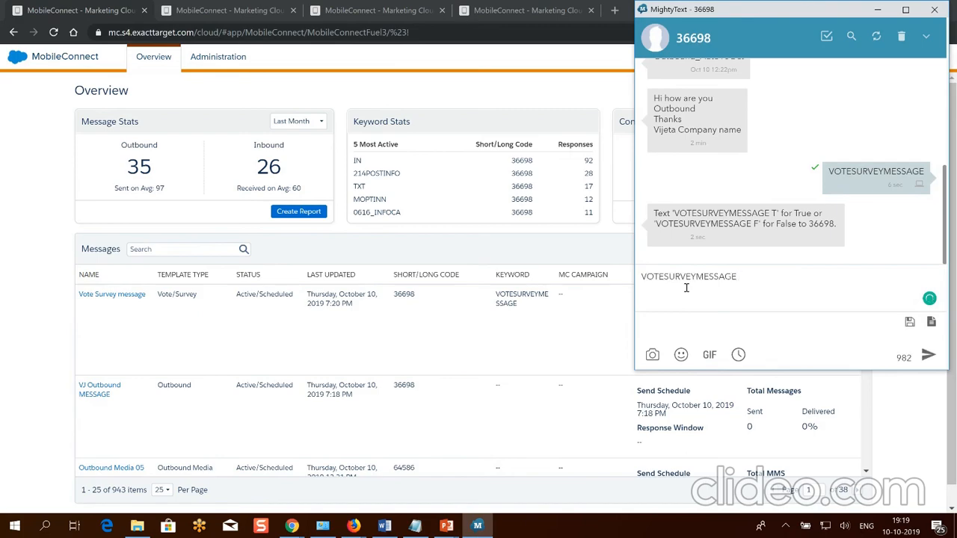
type("T")
key("Return")
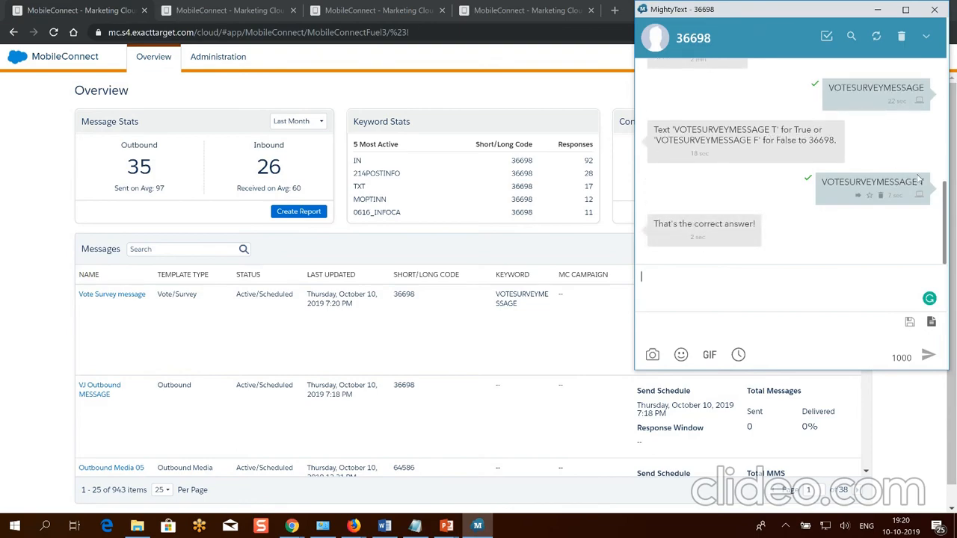
Check the 'That's the correct answer!' reply and start a new MobileConnect message.
double_click(871, 182)
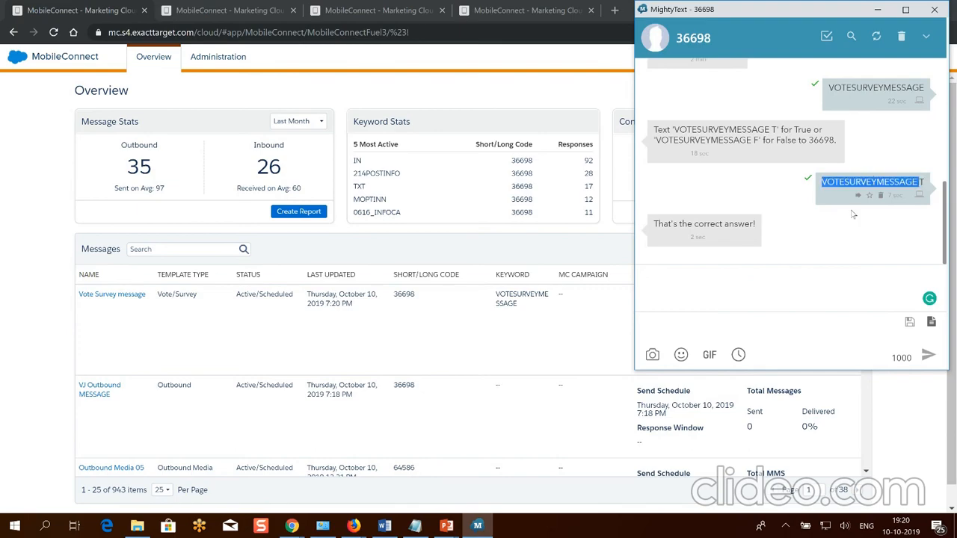
left_click(748, 293)
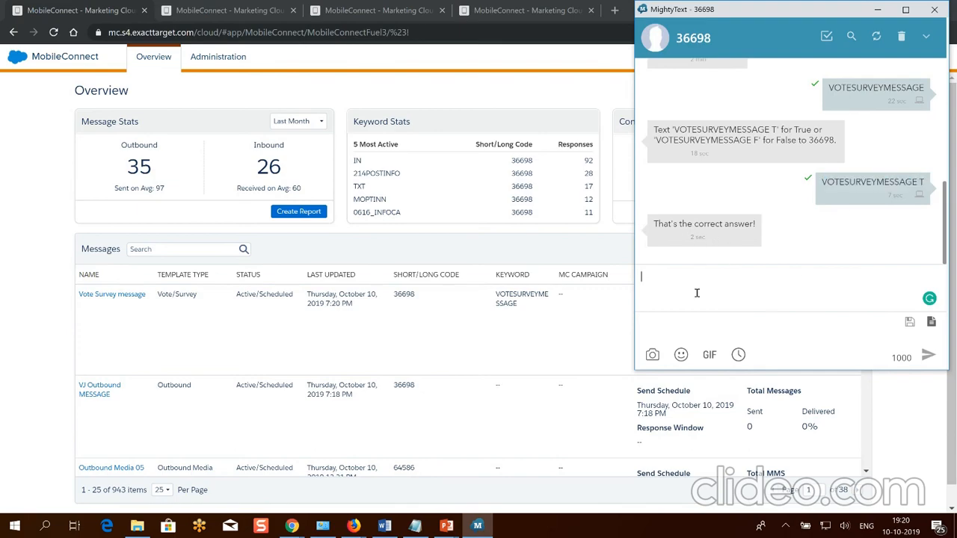
left_click(500, 247)
left_click(831, 90)
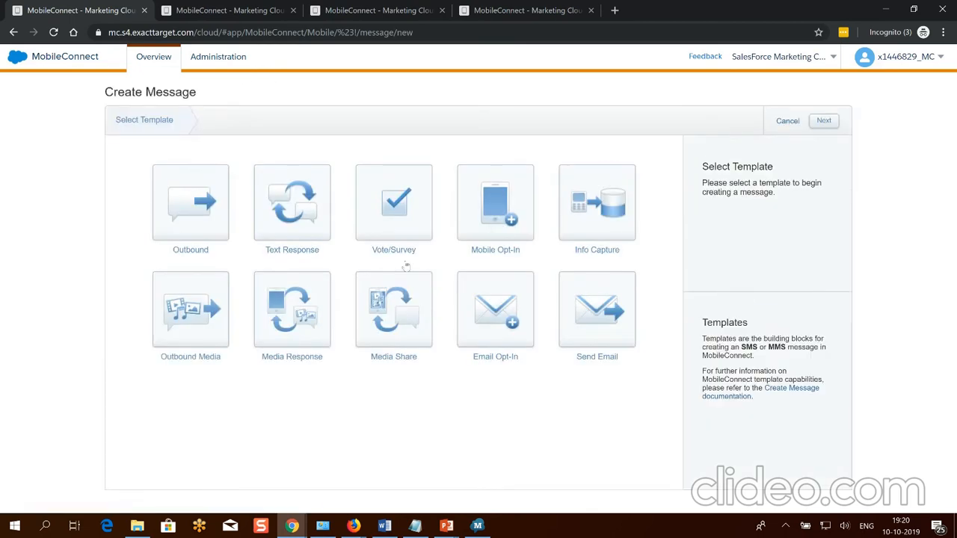
Choose the Info Capture template and advance to Define Properties.
left_click(590, 216)
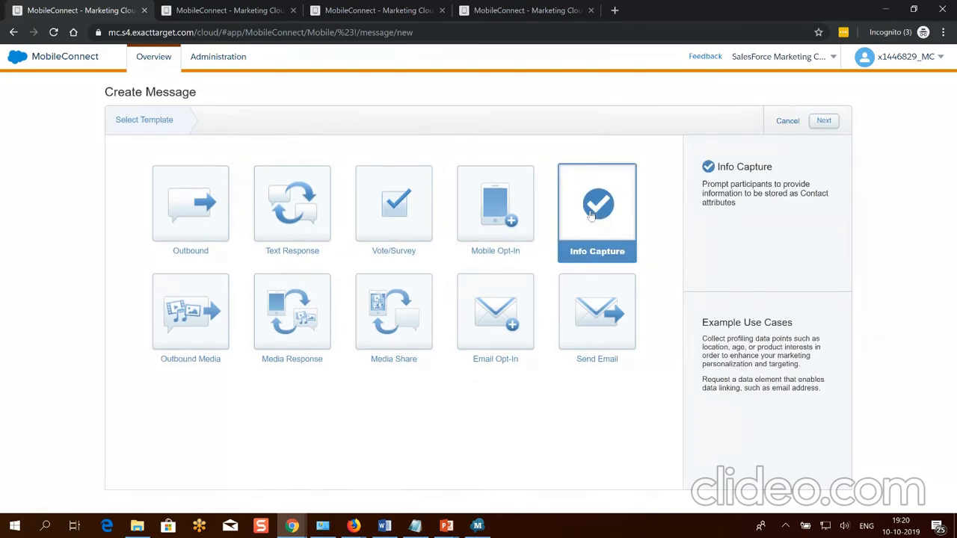
left_click(824, 120)
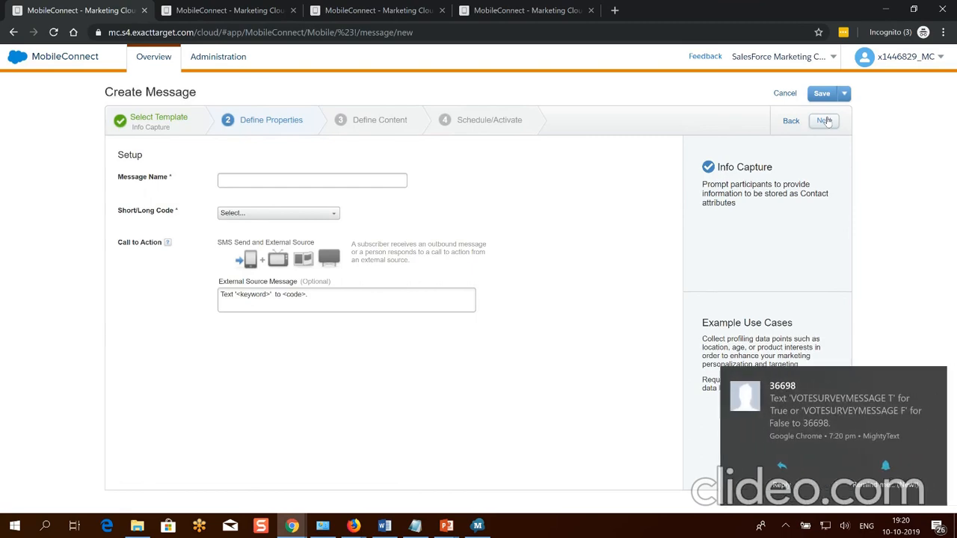
left_click(937, 380)
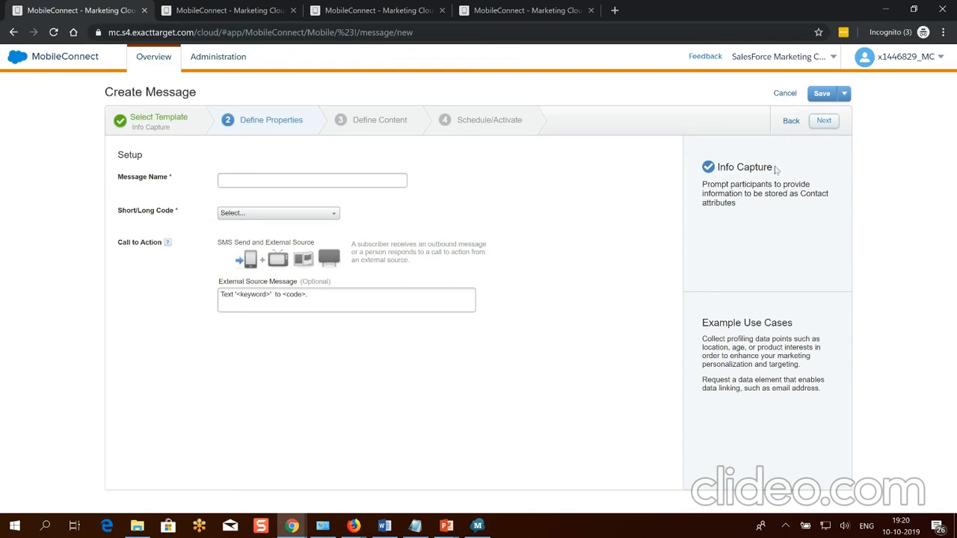
Name the message 'Info Capture VJ', pick code 36698 US, and create keyword INFOCAPTUREVJ.
left_click_drag(776, 168, 720, 176)
key("ctrl+c")
left_click(298, 184)
key("ctrl+v")
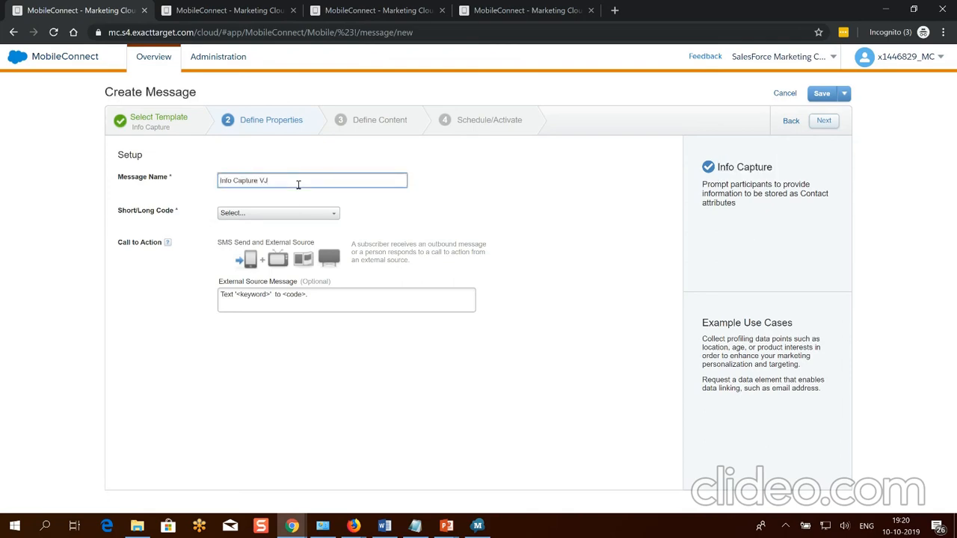
left_click(296, 215)
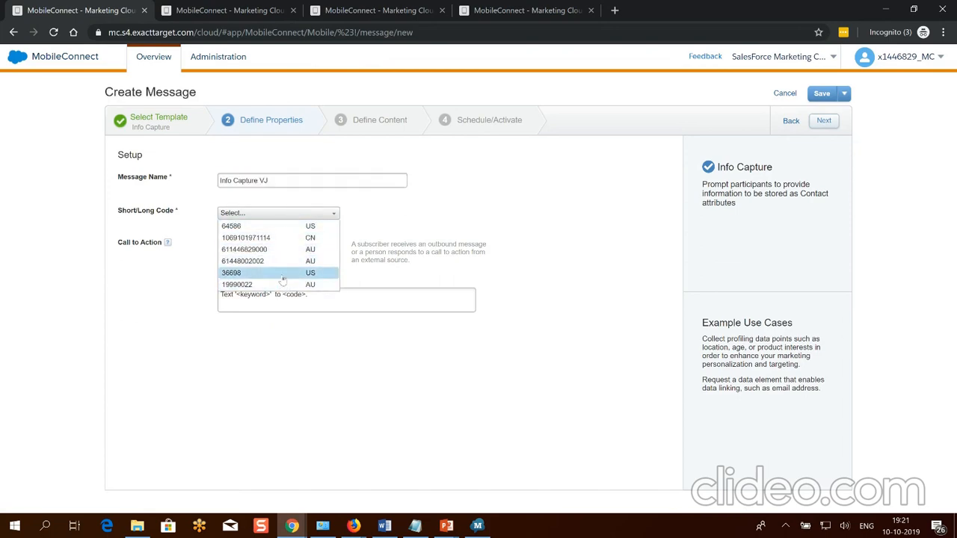
left_click(284, 281)
left_click(318, 272)
type("INFOCAPTUREVJ")
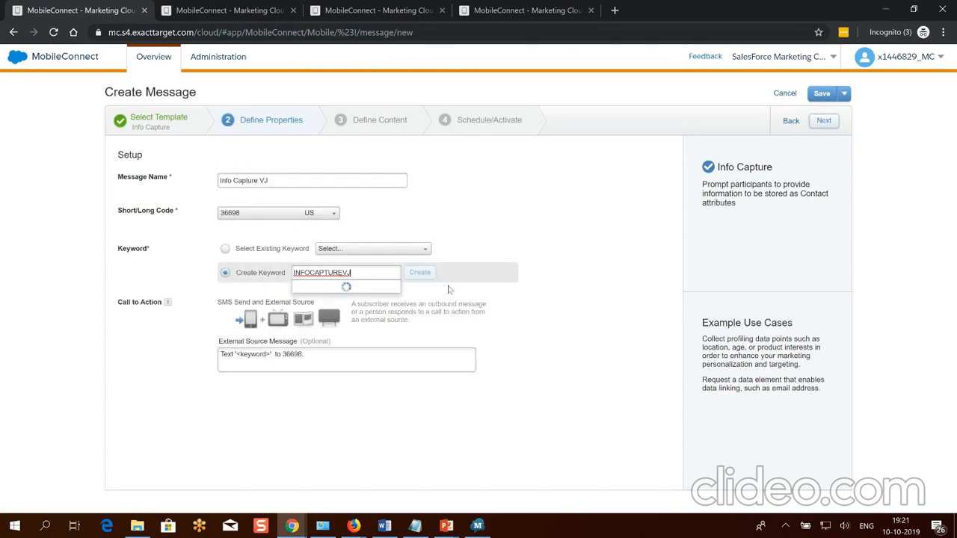
left_click(420, 274)
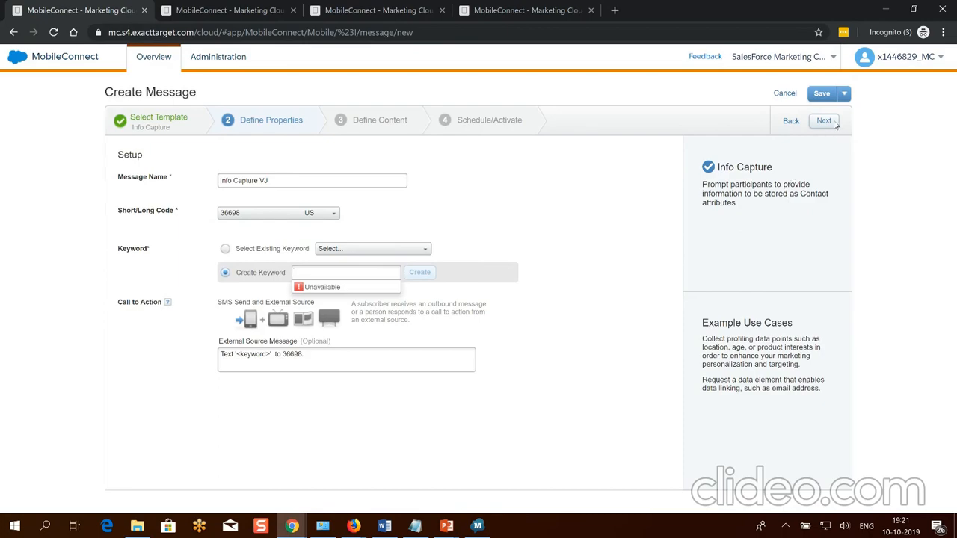
left_click(835, 124)
Set the Info Capture message to capture FirstName, then City as the second attribute.
left_click(243, 186)
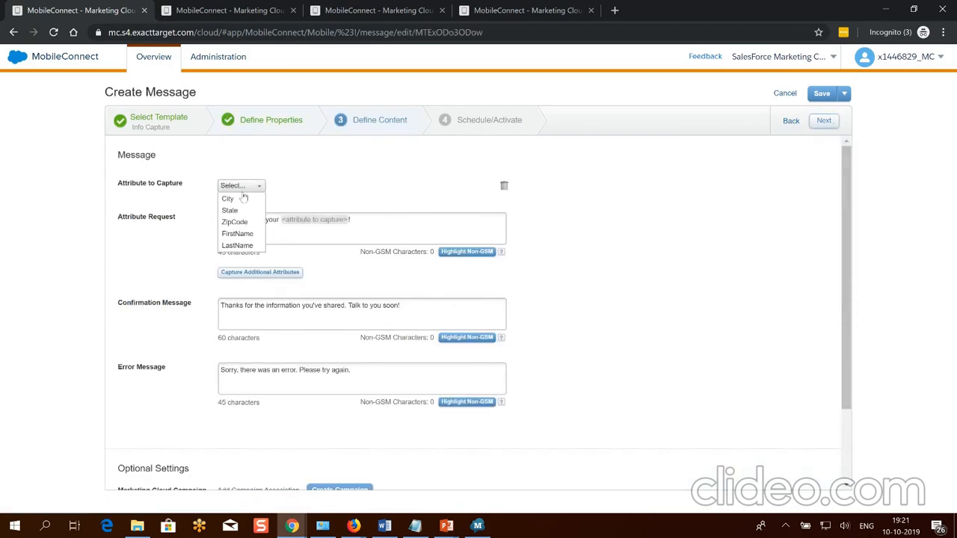
left_click(238, 234)
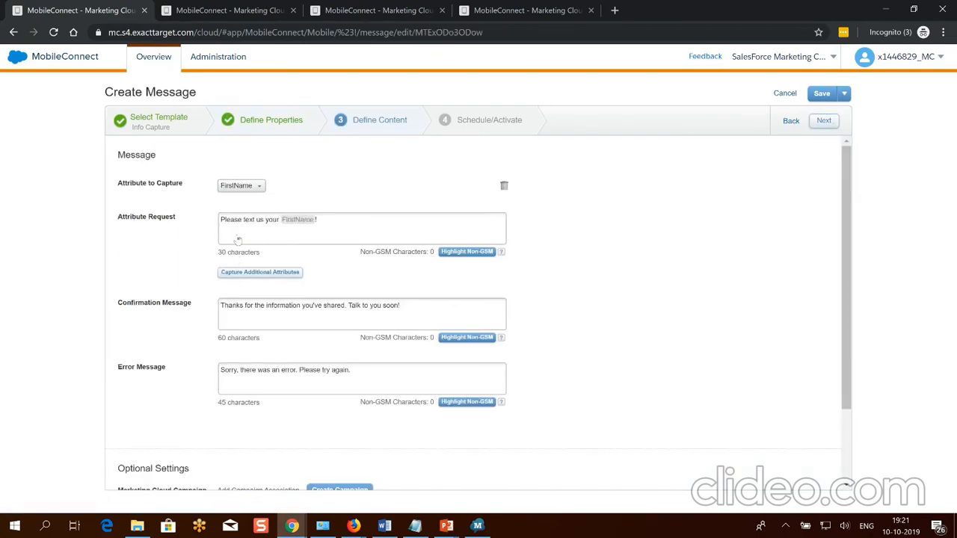
left_click(243, 275)
left_click(241, 284)
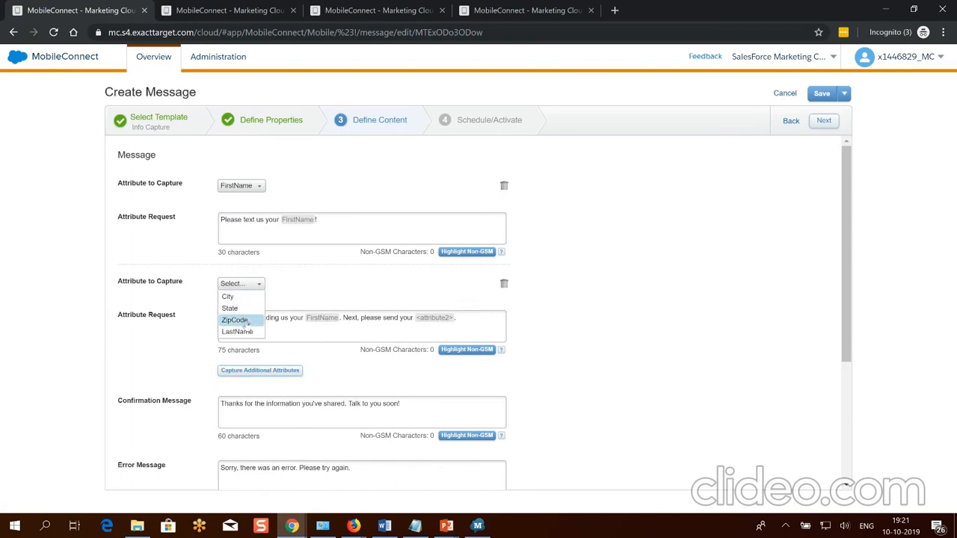
left_click(234, 320)
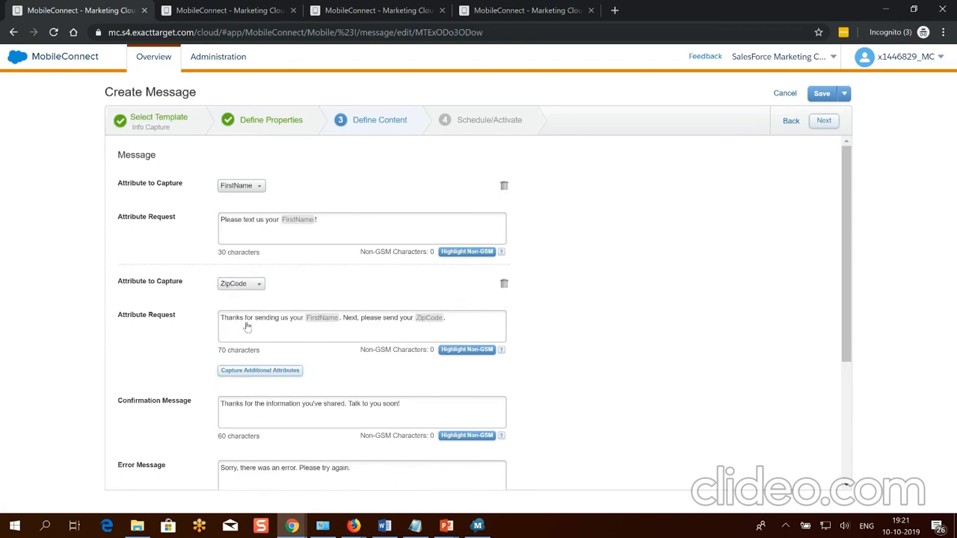
left_click(238, 287)
left_click(232, 297)
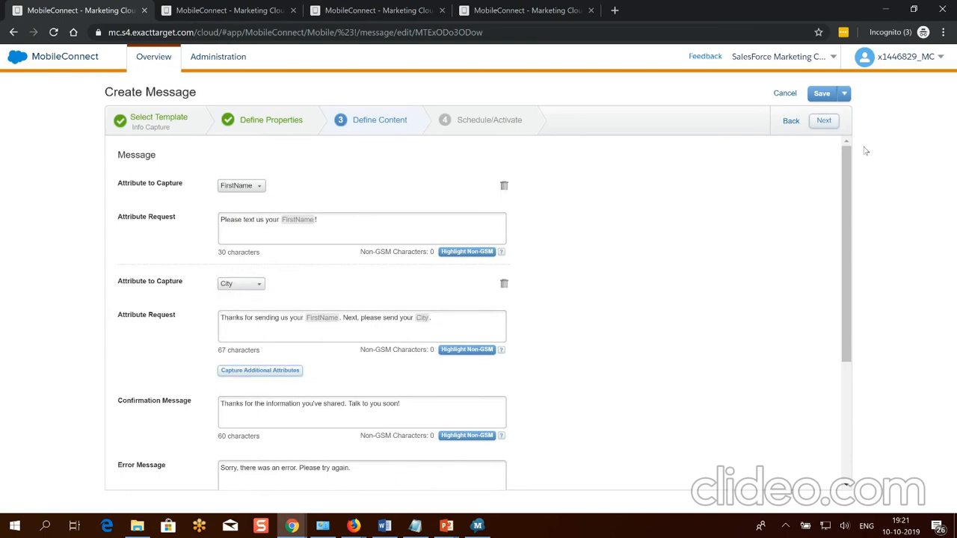
Activate Info Capture VJ immediately and paste its INFOCAPTUREVJ keyword into a new text.
left_click(824, 122)
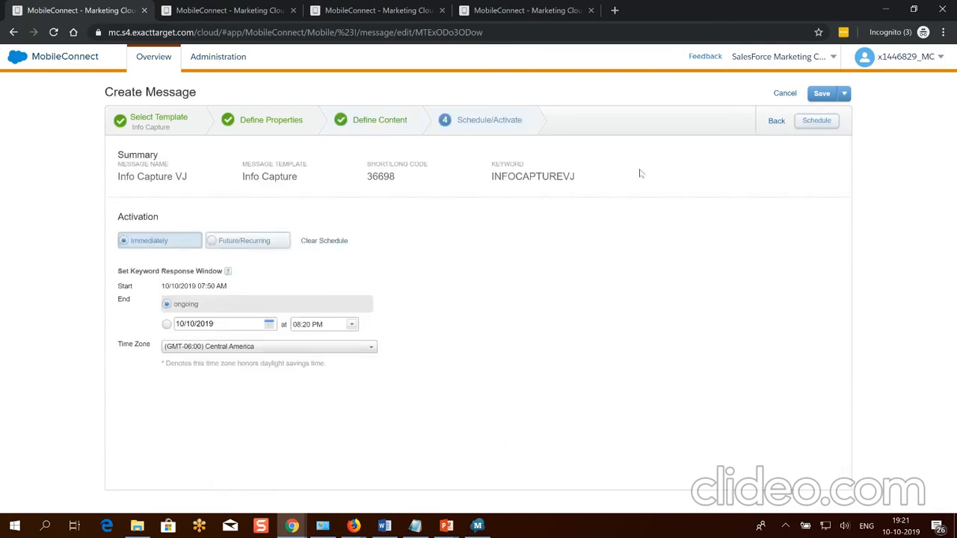
double_click(518, 175)
left_click(814, 124)
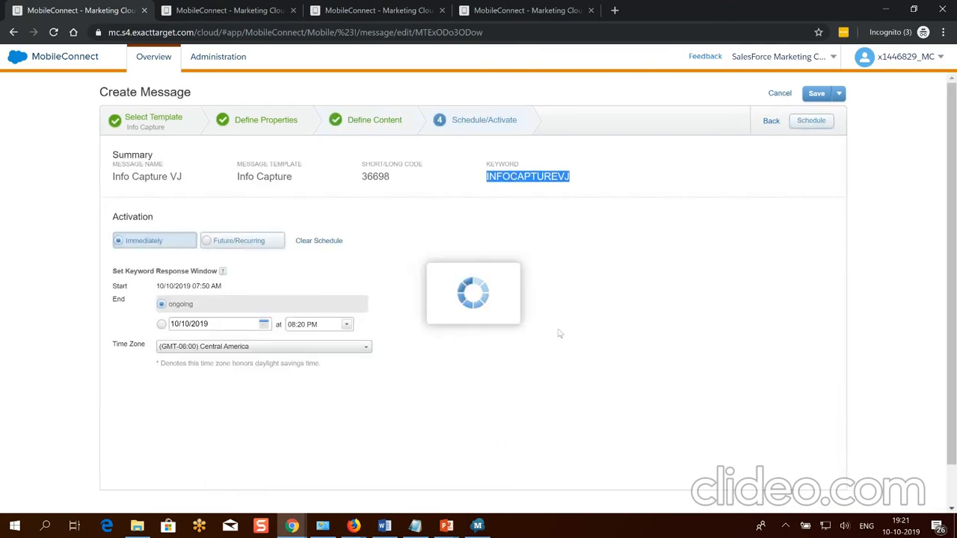
left_click(575, 326)
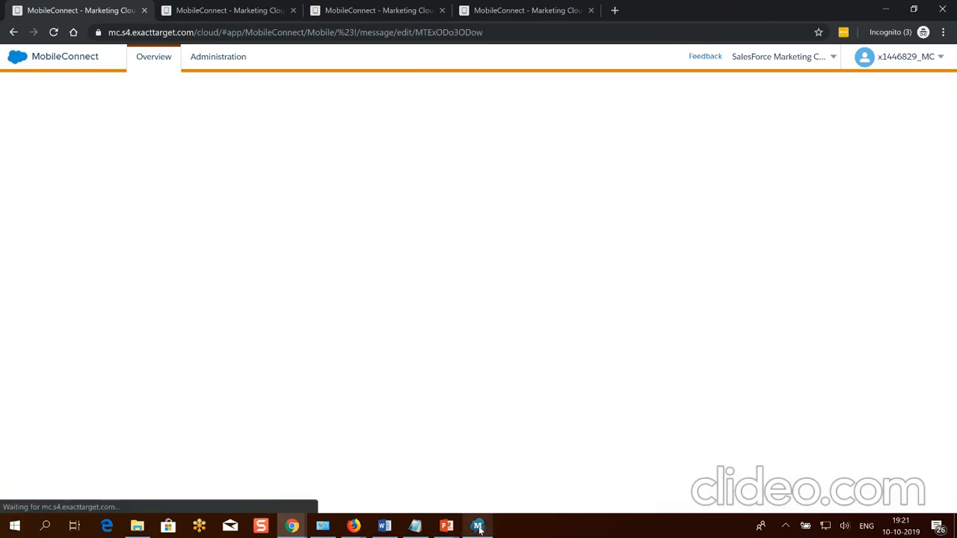
key("ctrl+v")
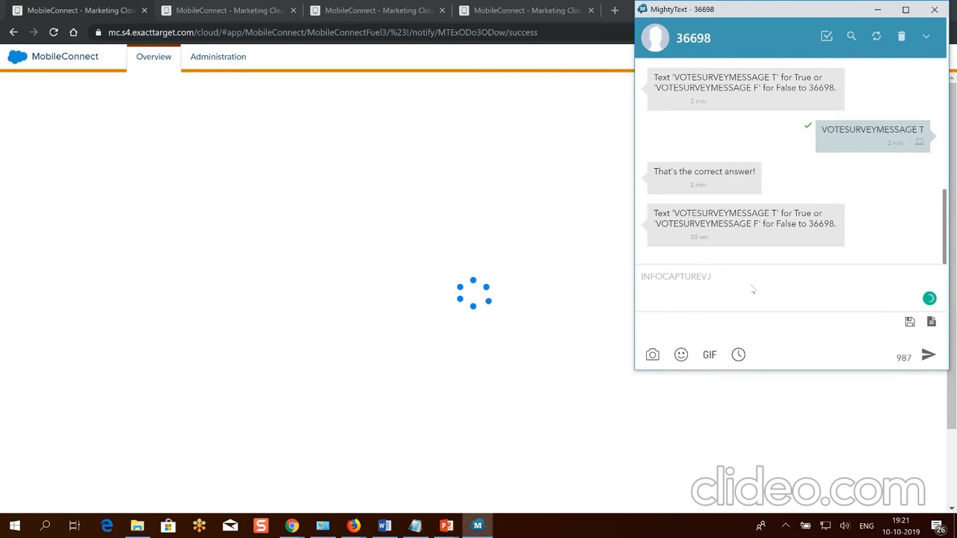
Send INFOCAPTUREVJ to 36698 and answer the FirstName prompt with a first name.
key("Return")
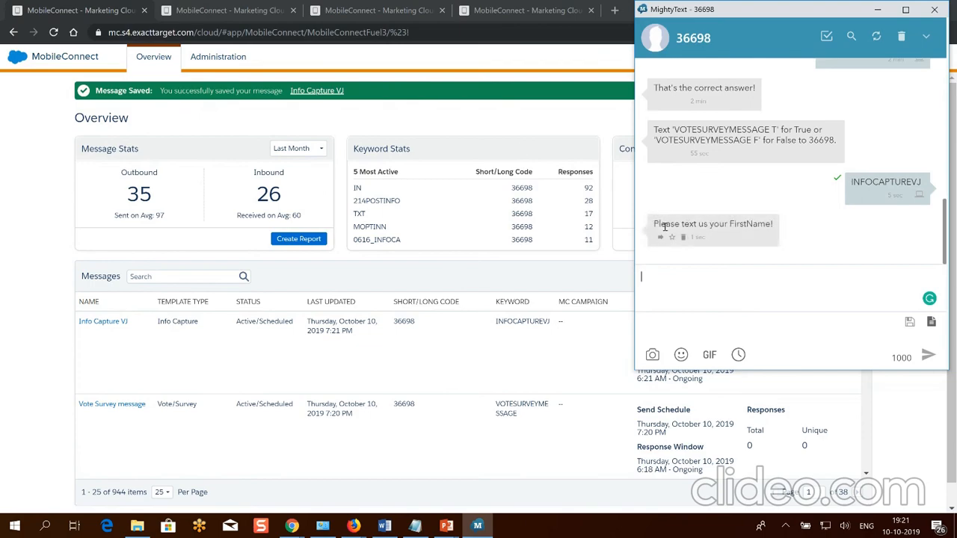
left_click_drag(665, 224, 753, 225)
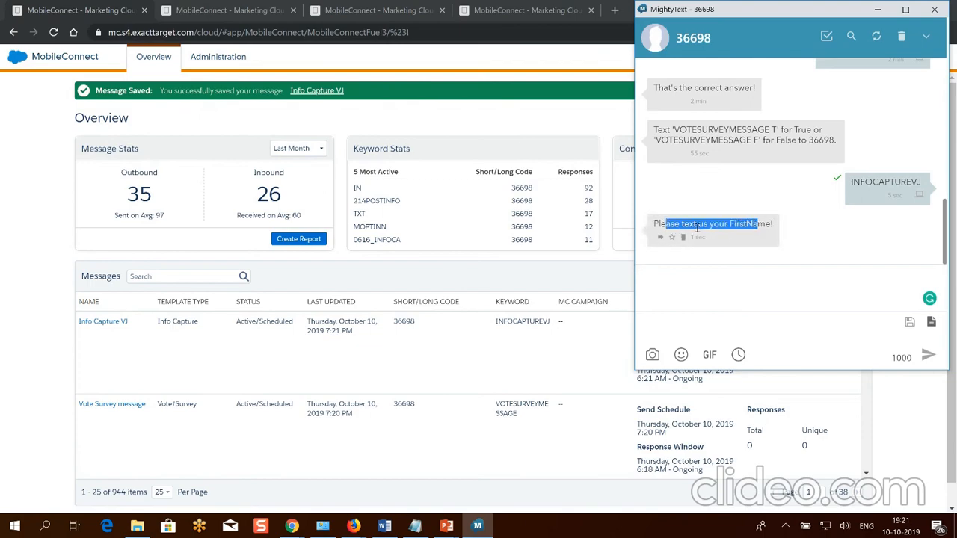
left_click(719, 286)
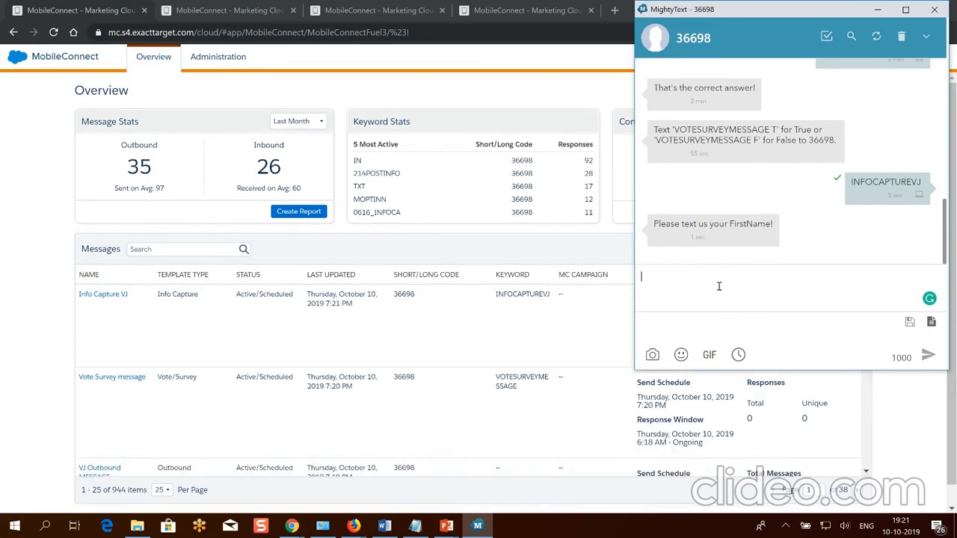
type("Vijeta")
key("Return")
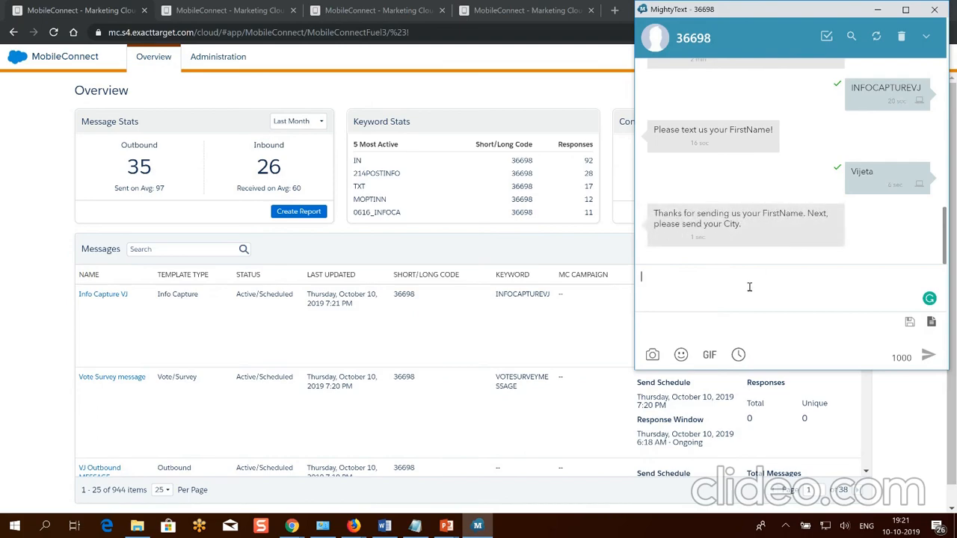
Reply with the city Noida, then reload the MobileConnect Overview to refresh its stats.
type("Noida")
key("Return")
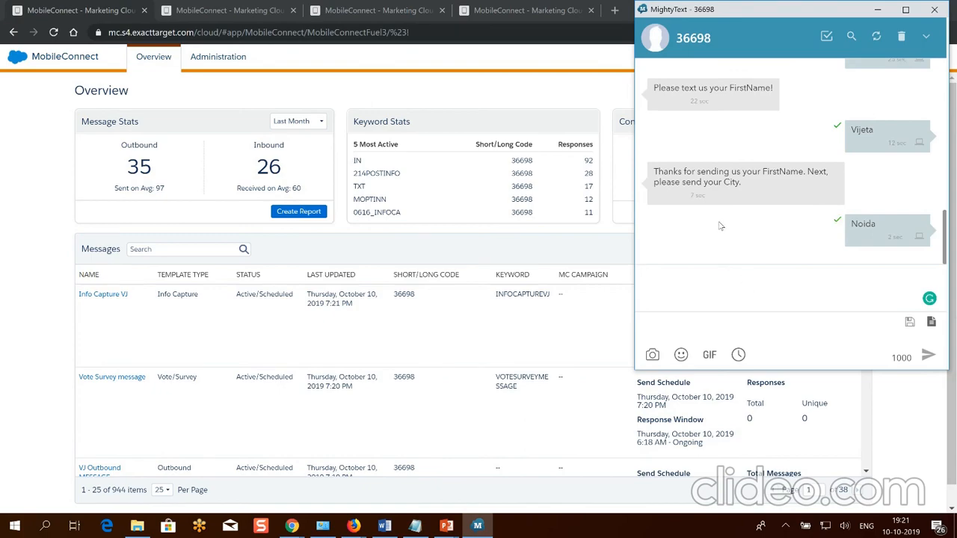
left_click(435, 246)
key("F5")
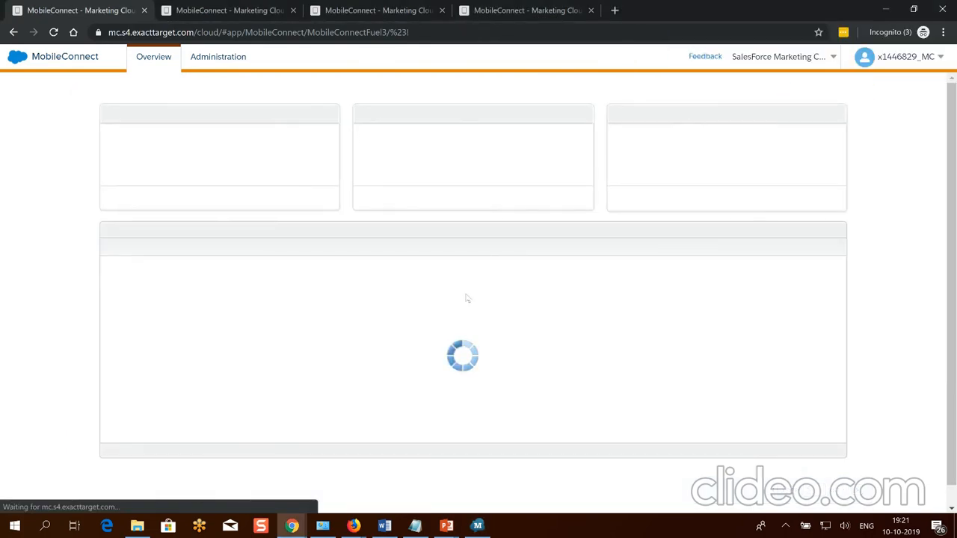